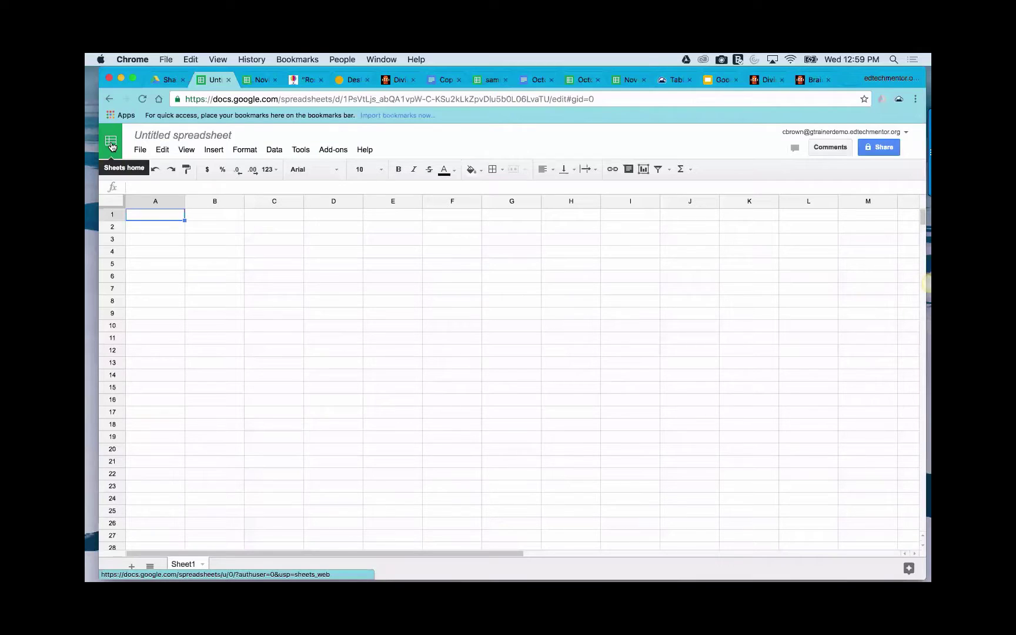
# - Go to the Google Sheets home page and dismiss the Welcome dialog
pyautogui.click(111, 145)
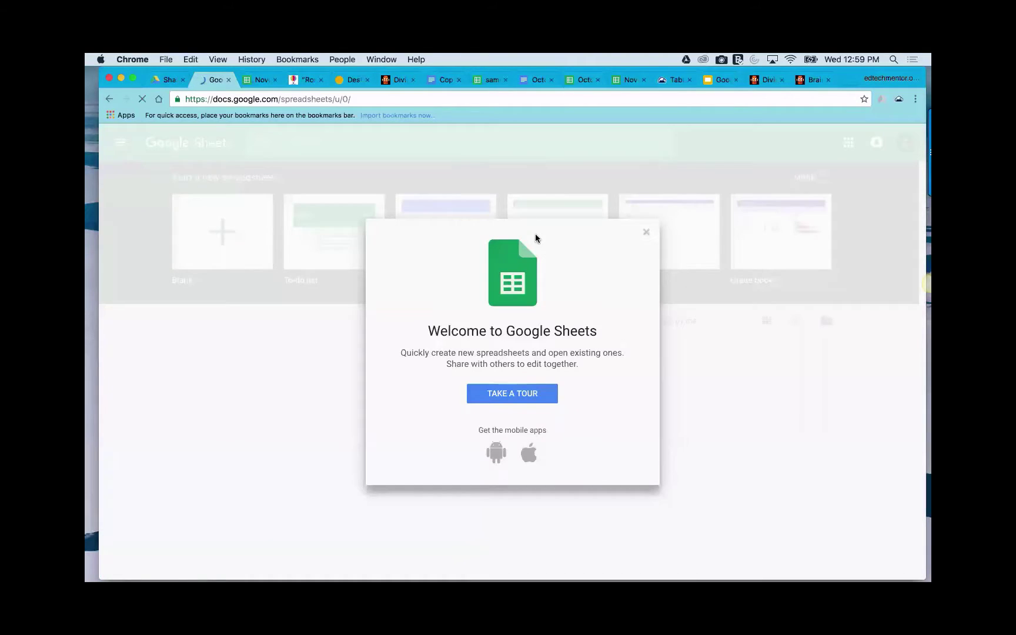
pyautogui.click(646, 232)
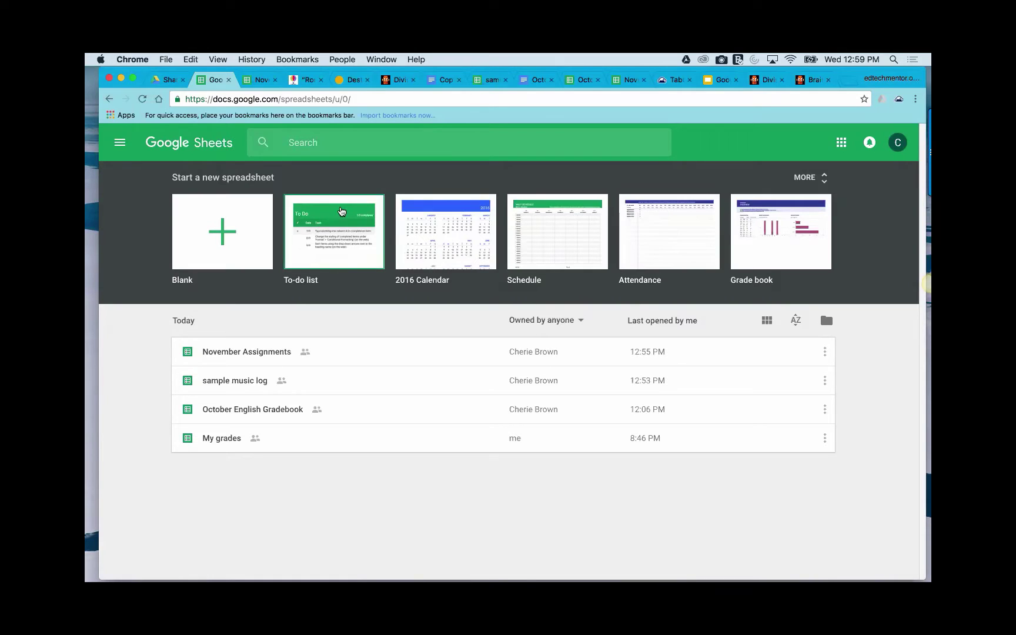
# - Open and close the To-do list template, glance at November Assignments, then return to Drive
pyautogui.click(322, 225)
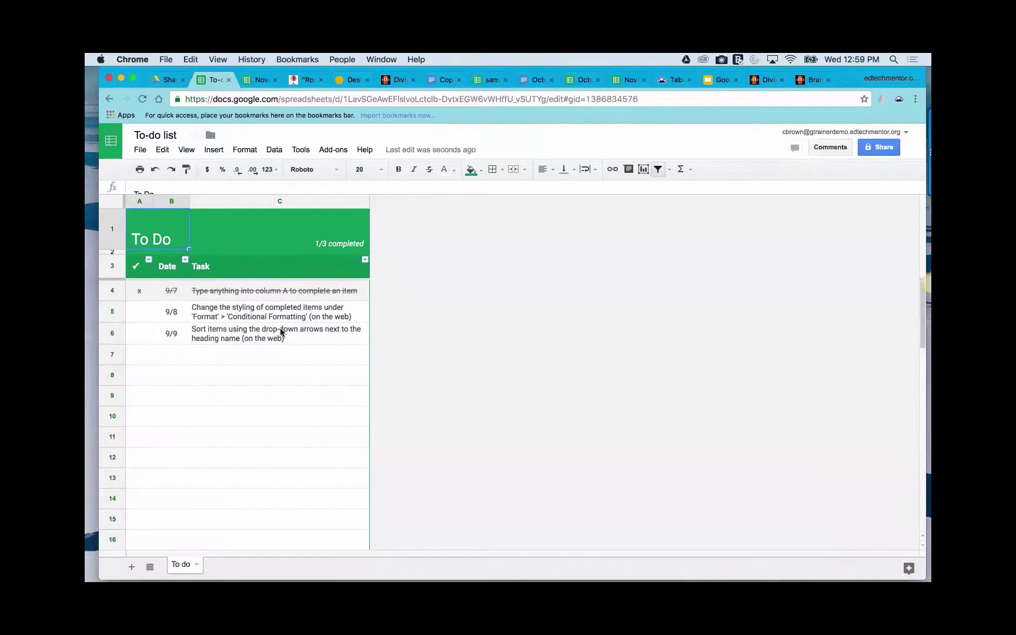
pyautogui.click(228, 85)
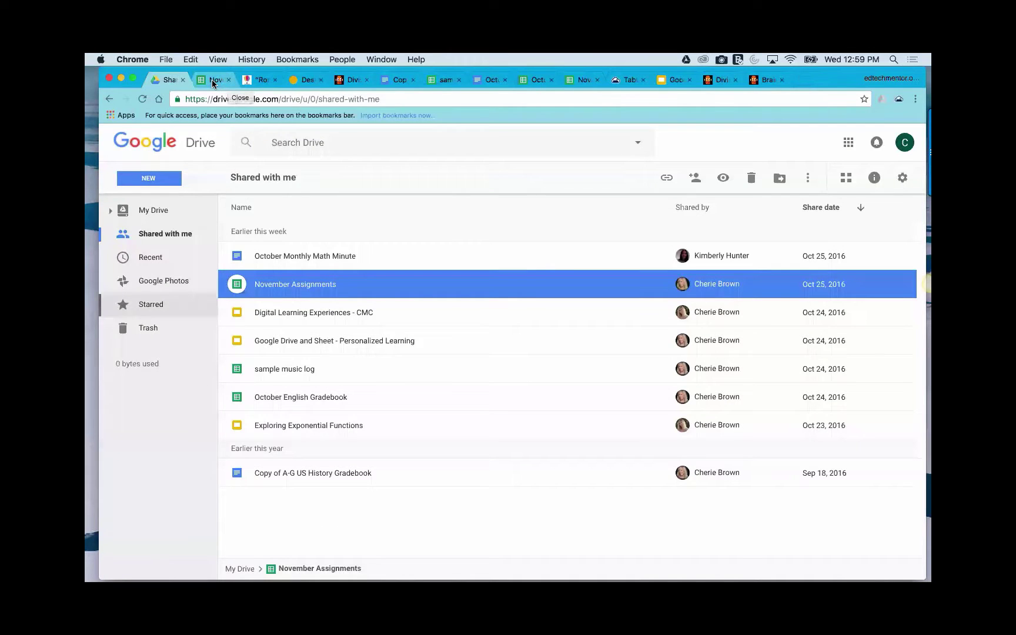
pyautogui.click(213, 81)
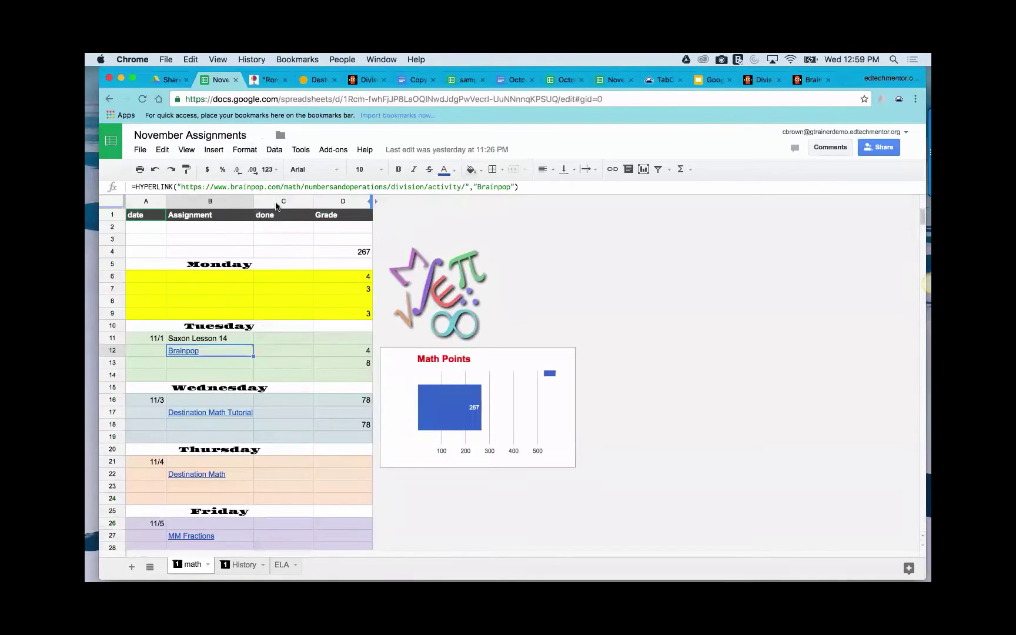
pyautogui.click(170, 80)
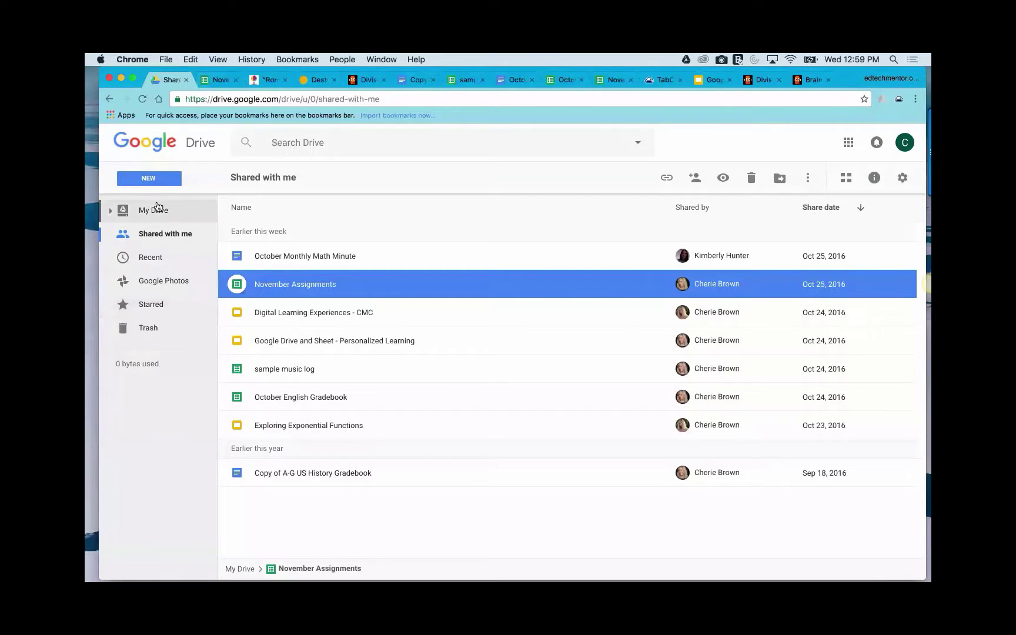
pyautogui.click(160, 180)
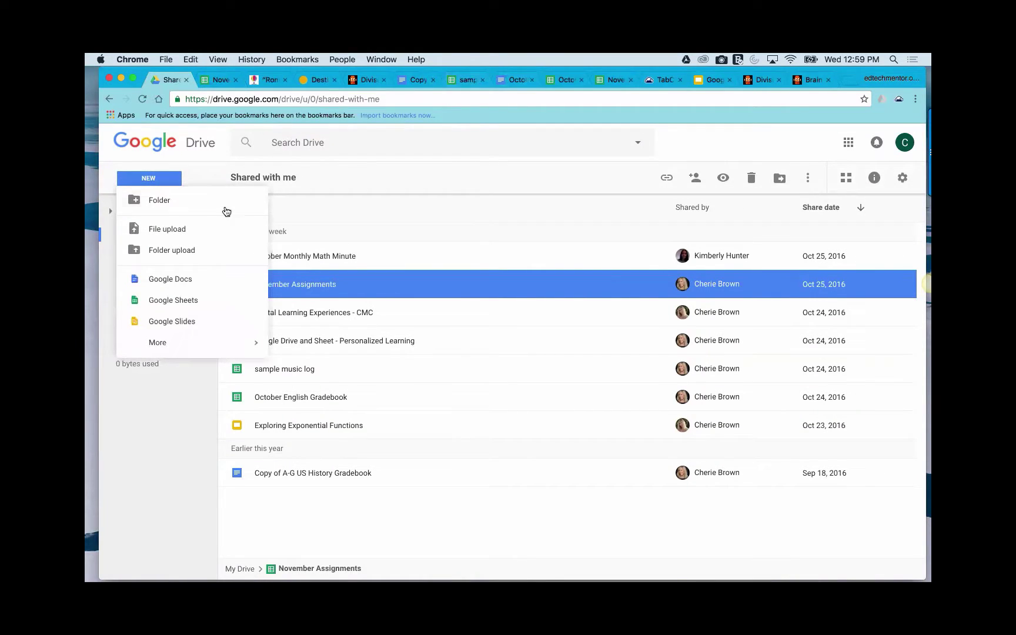
# - Create a new blank Google Sheets spreadsheet from Drive's NEW menu
pyautogui.click(170, 301)
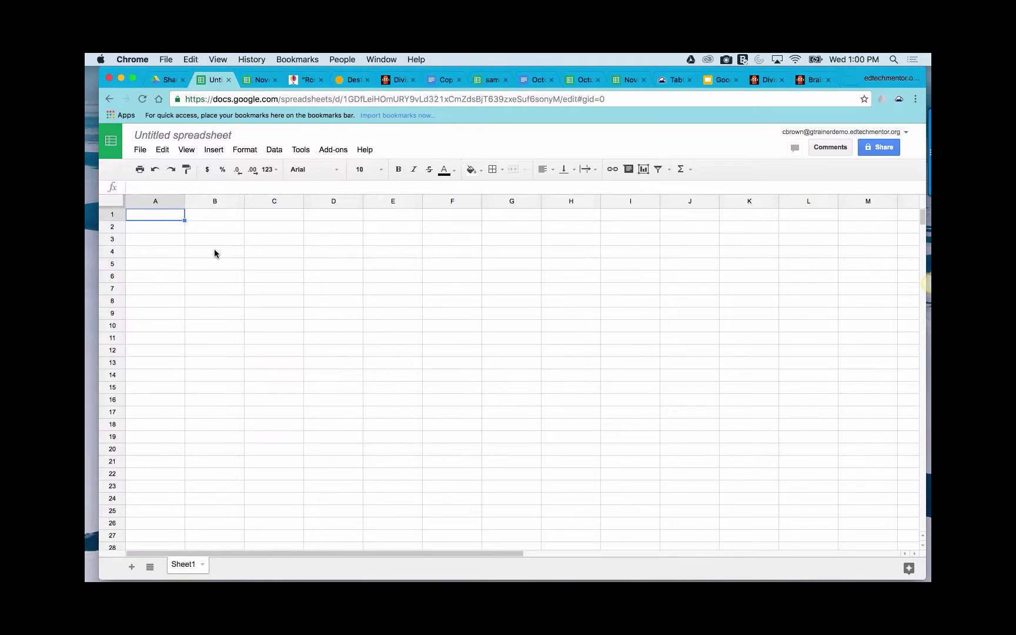
# - Enter the label 'Month' in cell A1
pyautogui.click(171, 236)
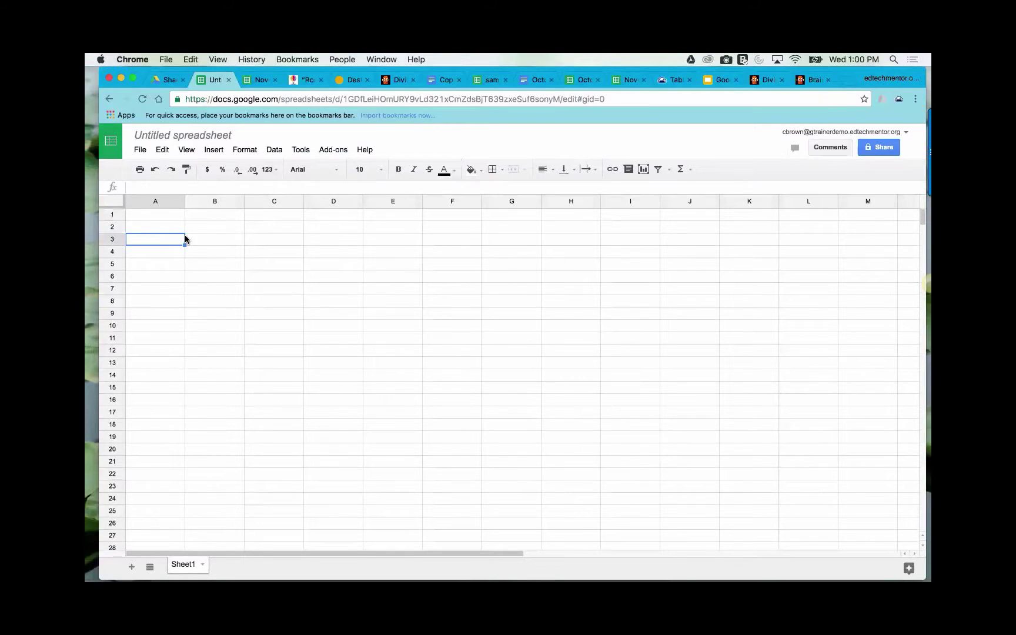
pyautogui.click(174, 228)
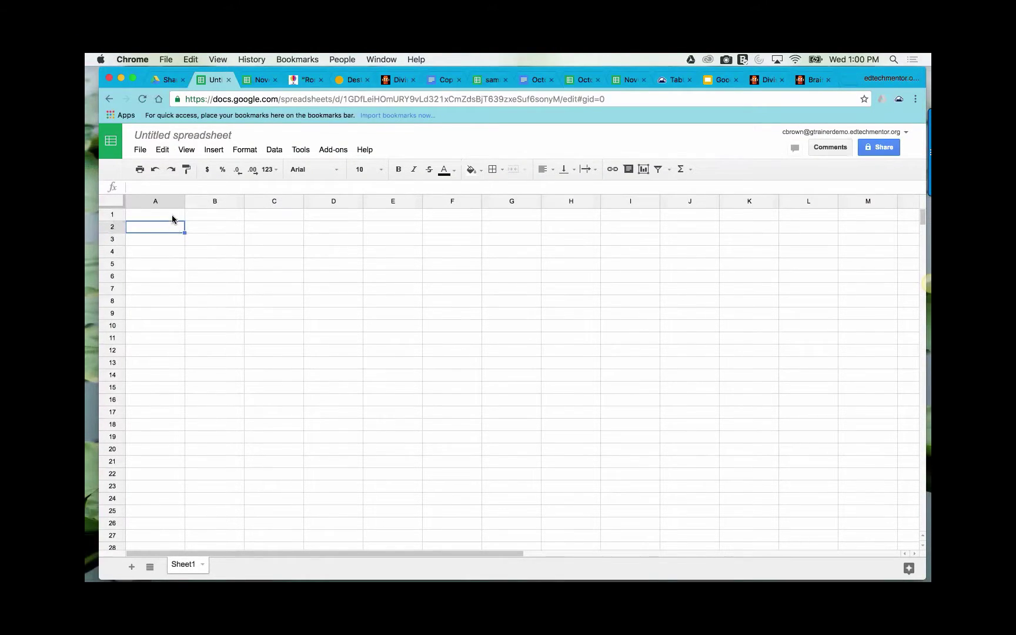
pyautogui.click(172, 215)
pyautogui.write('Mont')
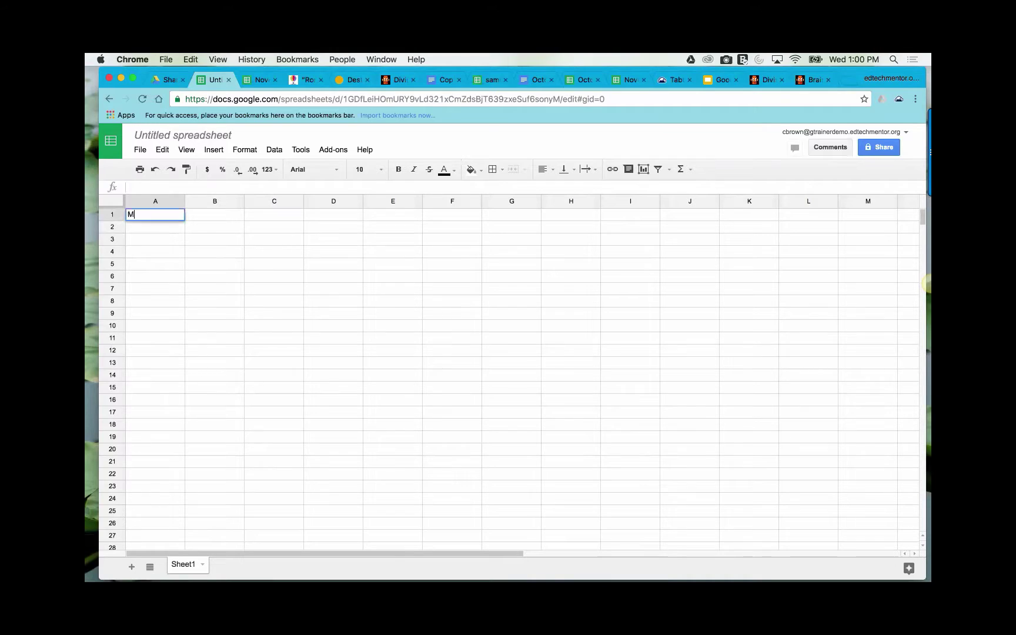
pyautogui.press('BackSpace')
pyautogui.press('BackSpace')
pyautogui.press('BackSpace')
pyautogui.press('BackSpace')
pyautogui.write('Month')
pyautogui.click(196, 215)
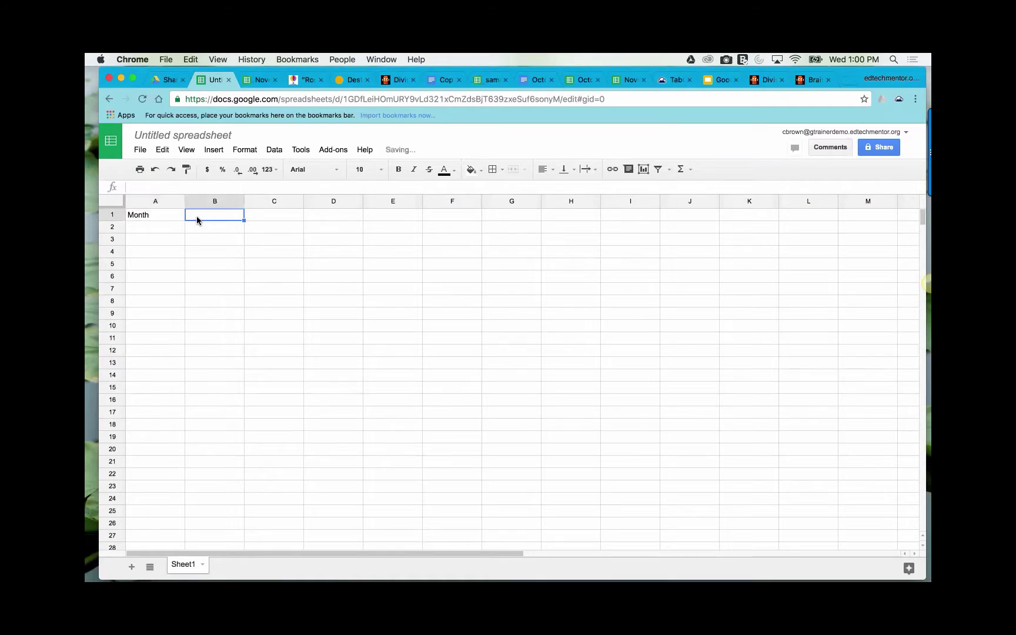
# - Enter 'Monday' in cell A3 and select A3 through C3
pyautogui.click(136, 238)
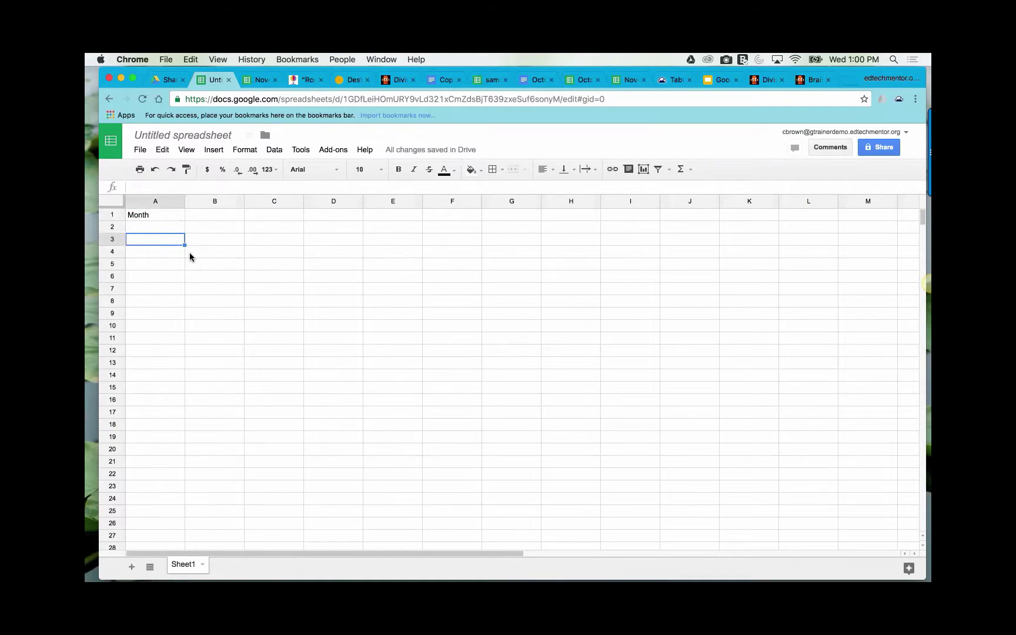
pyautogui.write('Monday')
pyautogui.moveTo(140, 240); pyautogui.dragTo(193, 241)
pyautogui.click(253, 241)
pyautogui.moveTo(173, 238); pyautogui.dragTo(288, 240)
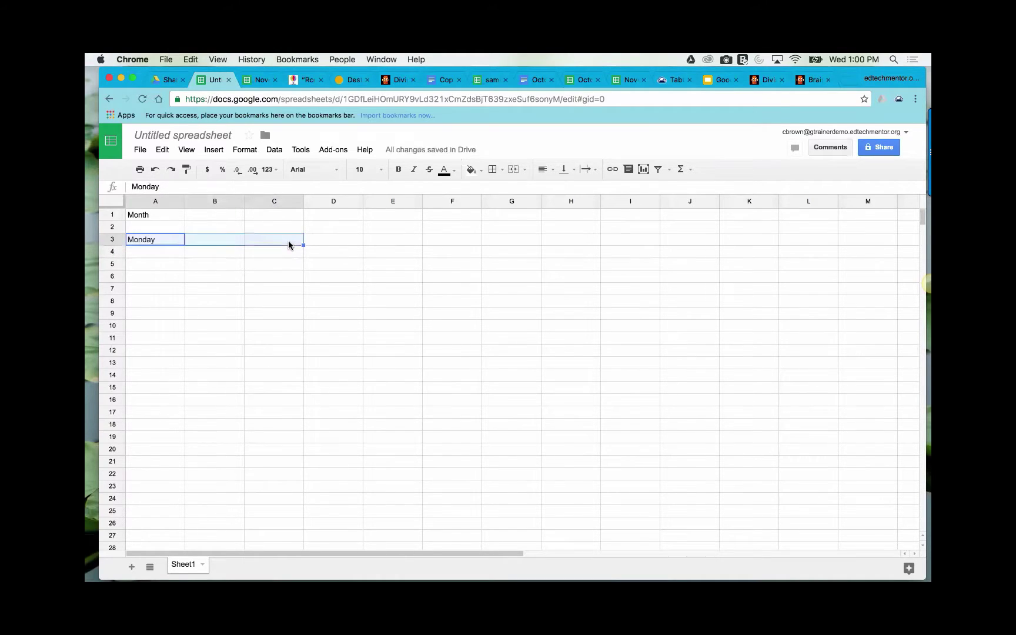
# - Merge A3:C3 into one cell, centering and bolding the Monday heading
pyautogui.click(250, 152)
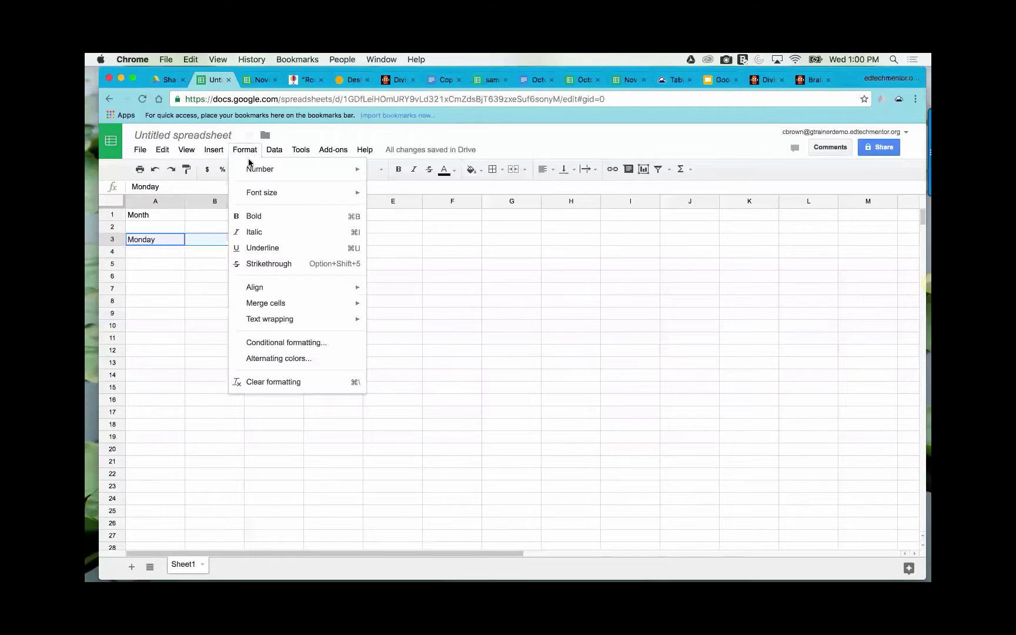
pyautogui.moveTo(296, 308)
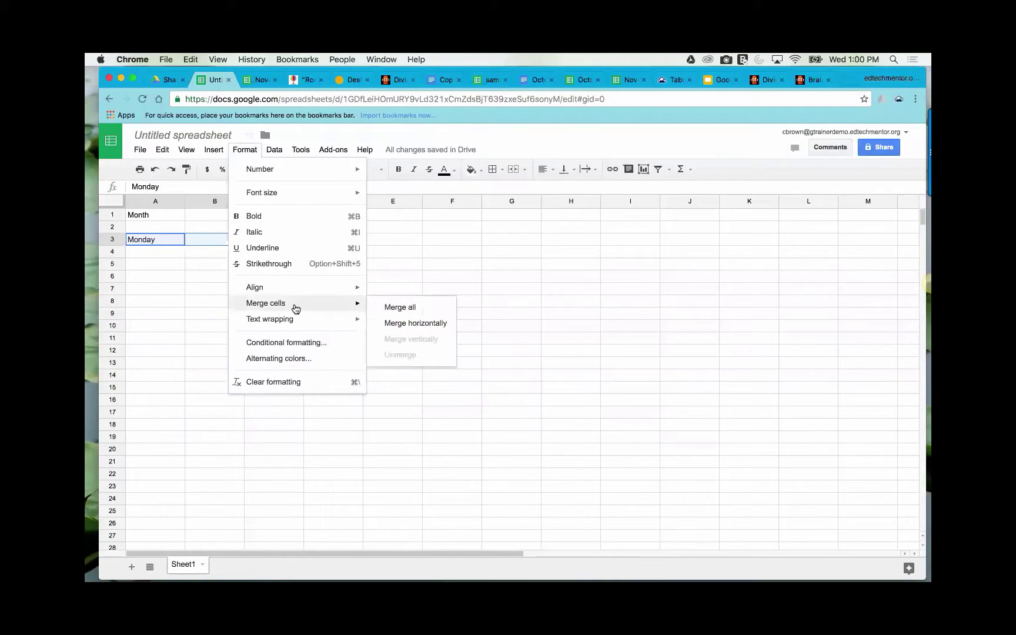
pyautogui.click(406, 307)
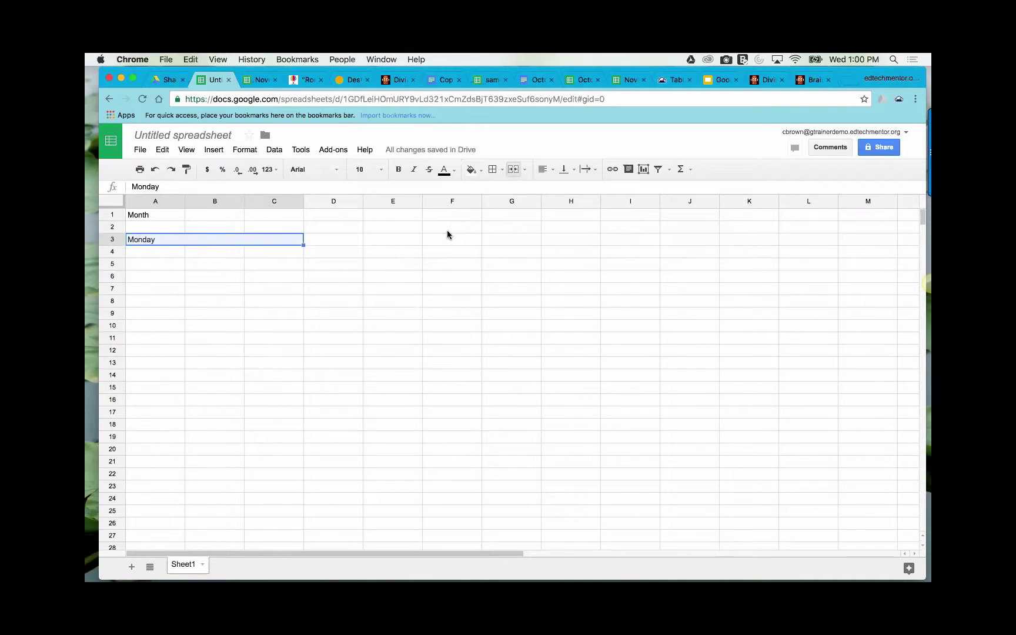
pyautogui.click(550, 170)
pyautogui.click(563, 190)
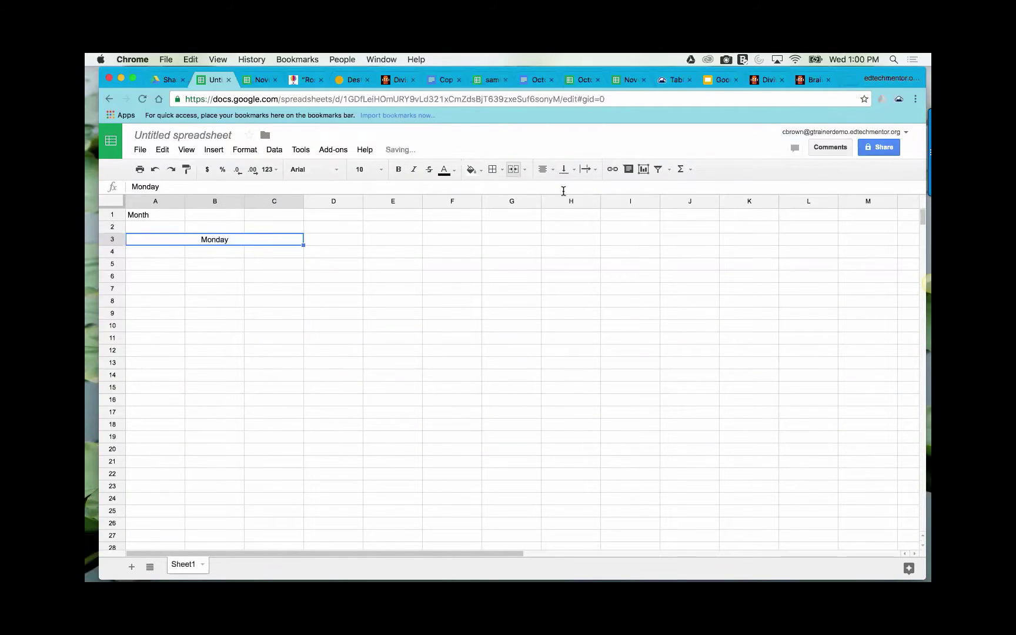
pyautogui.click(398, 171)
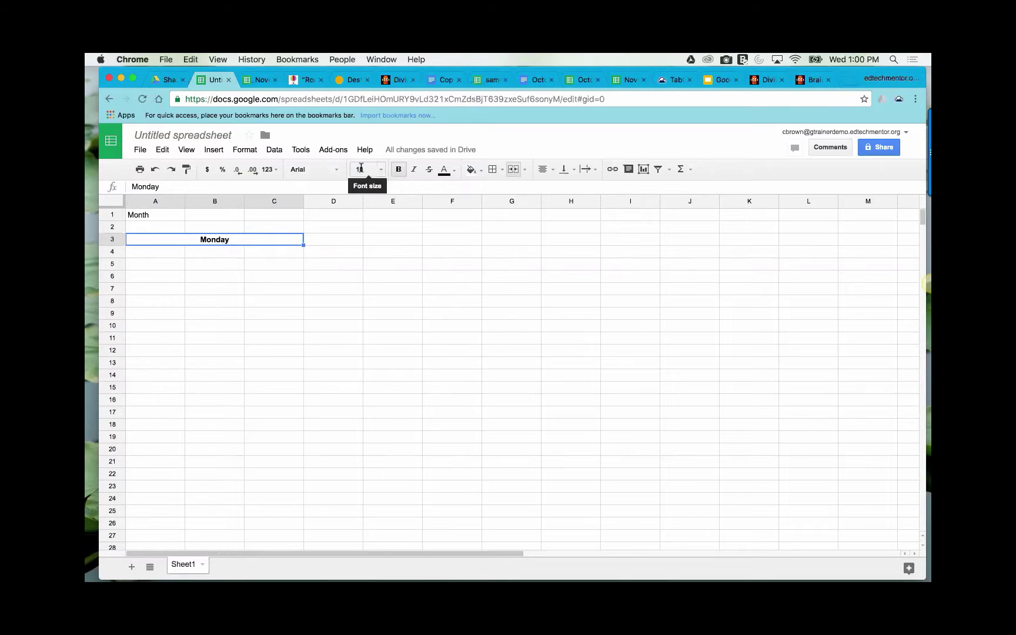
# - Set the Monday heading to 24 pt Bree Serif with a yellow fill
pyautogui.click(337, 170)
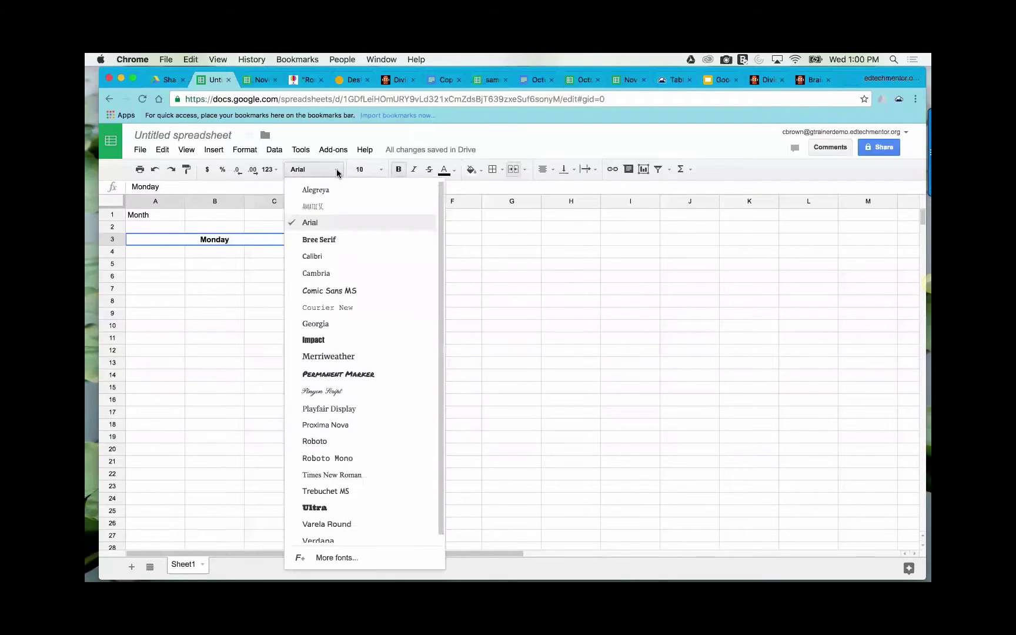
pyautogui.click(341, 238)
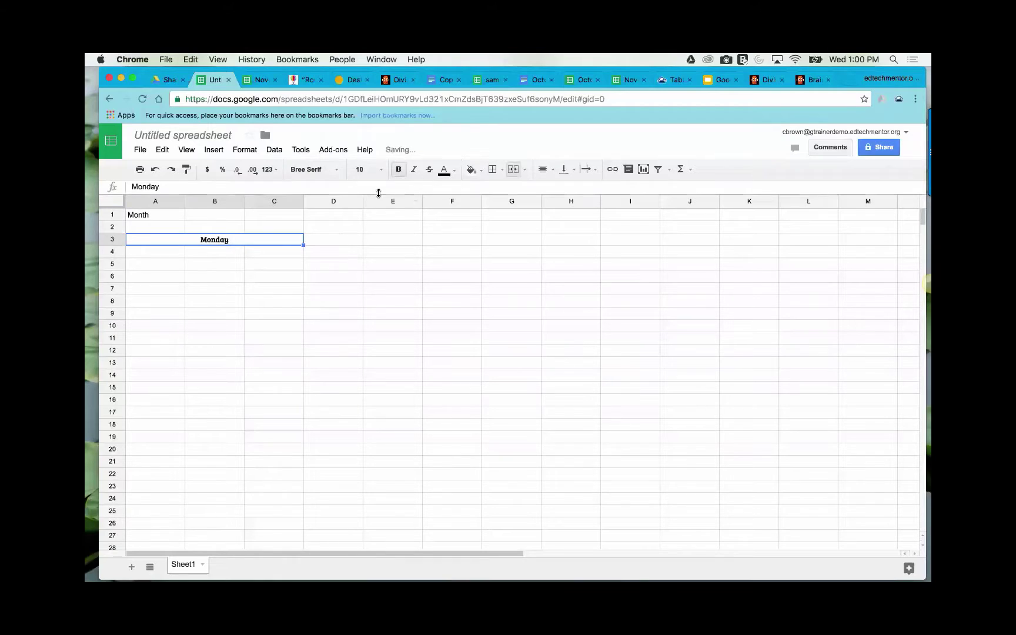
pyautogui.click(380, 169)
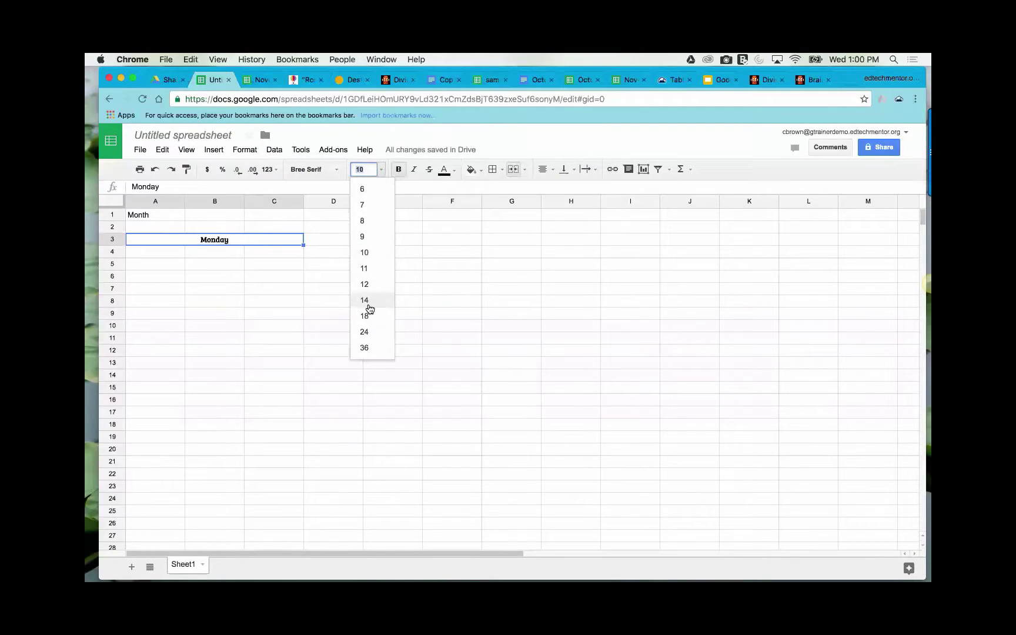
pyautogui.click(365, 300)
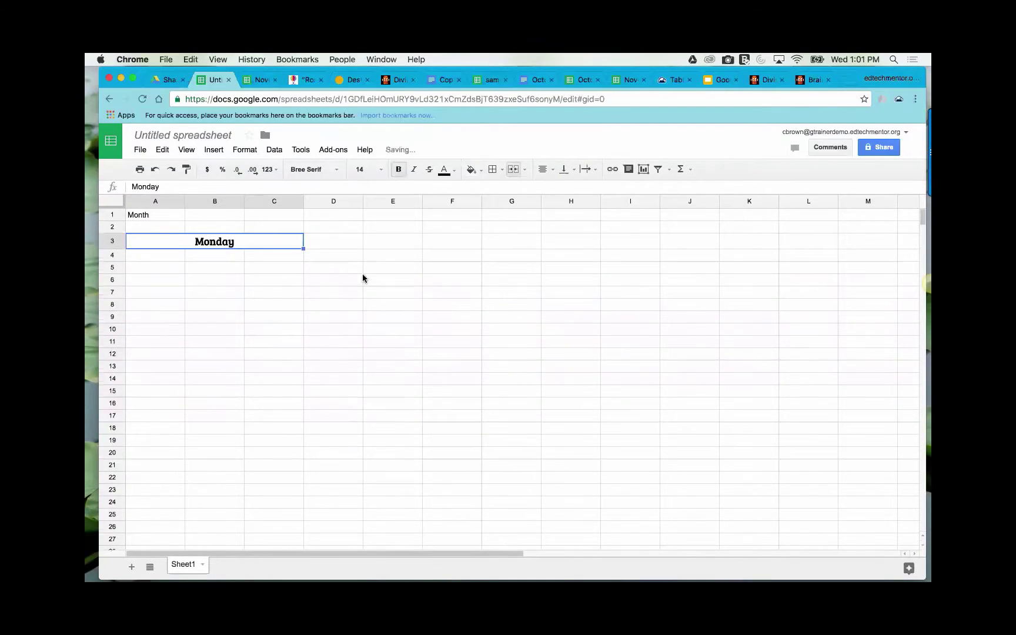
pyautogui.click(378, 170)
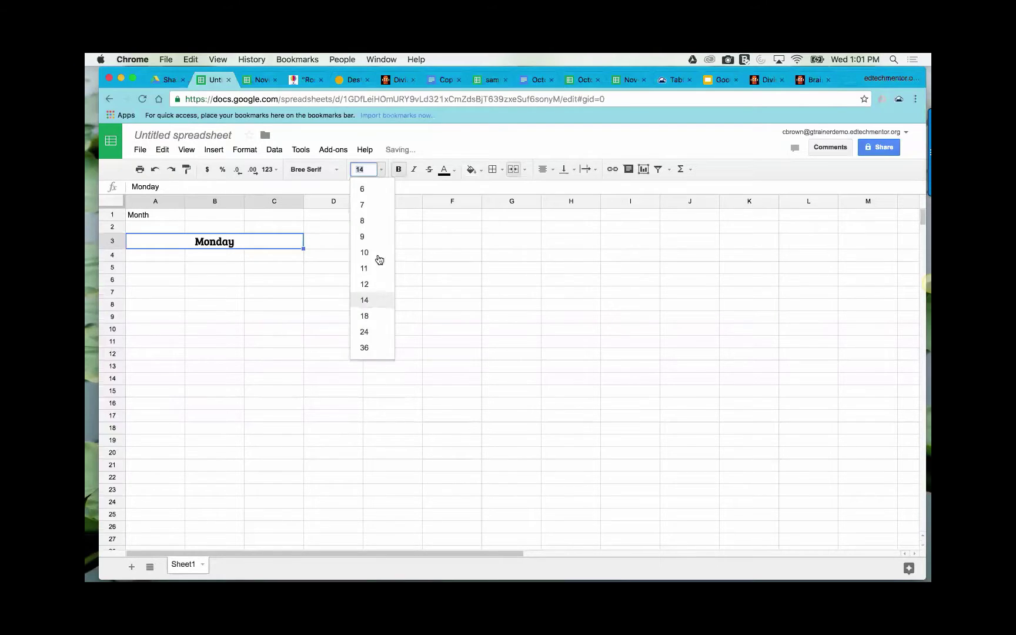
pyautogui.click(370, 329)
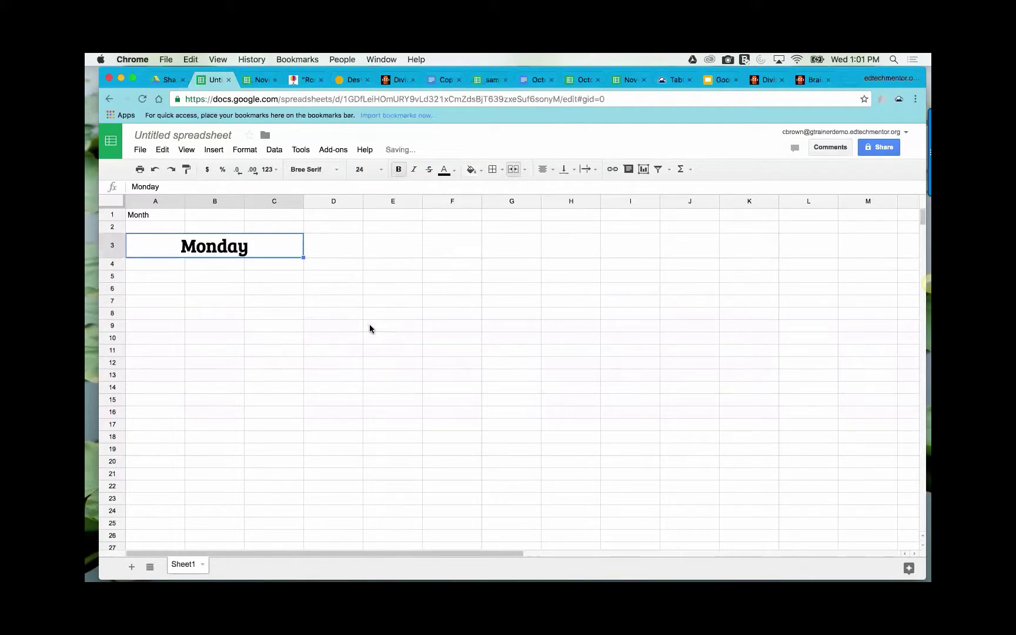
pyautogui.click(474, 170)
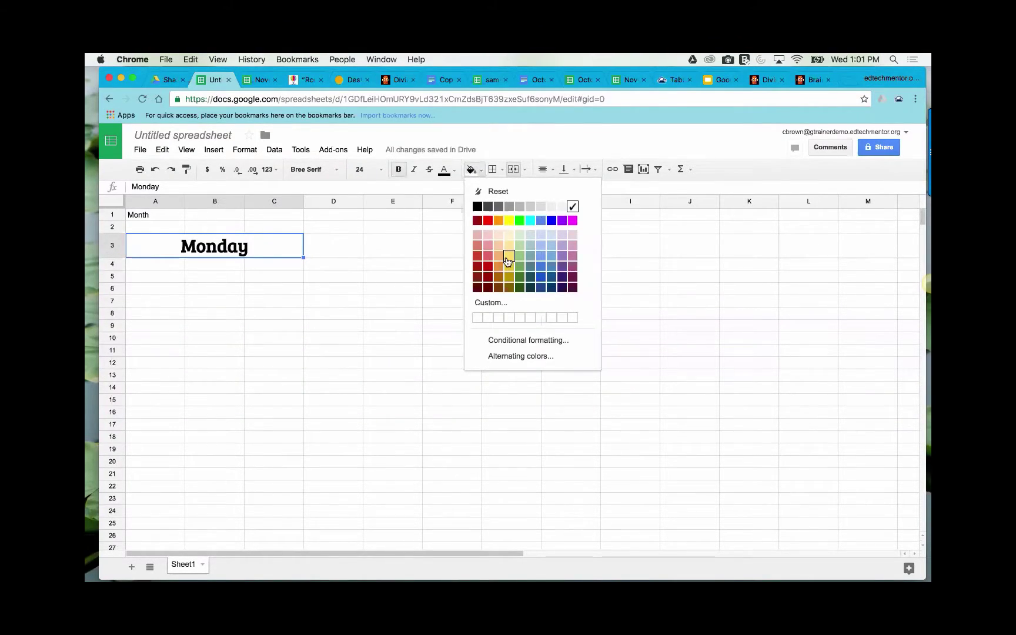
pyautogui.click(509, 221)
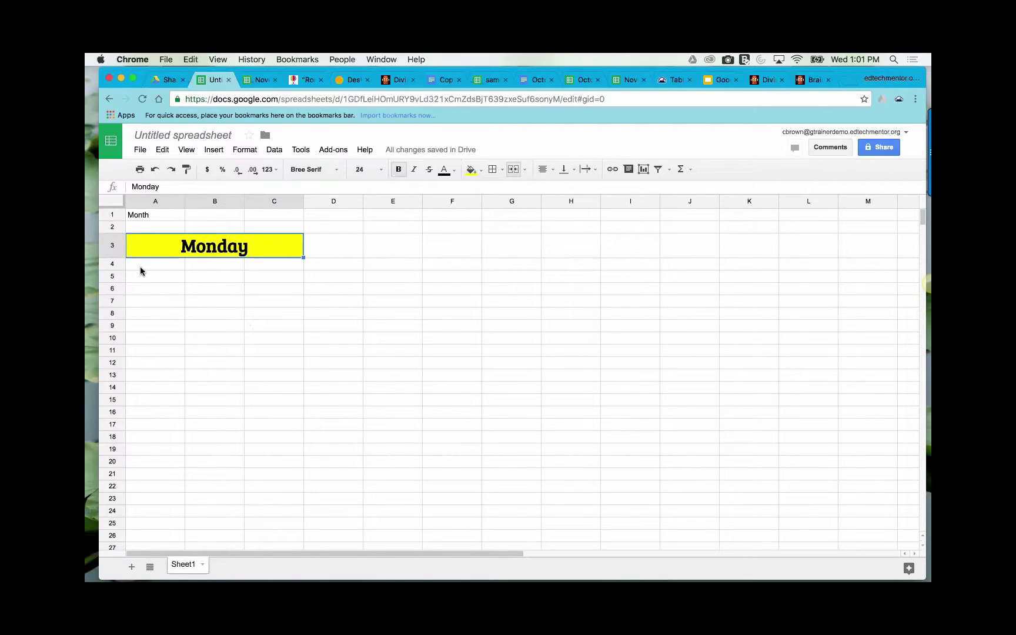
pyautogui.click(153, 229)
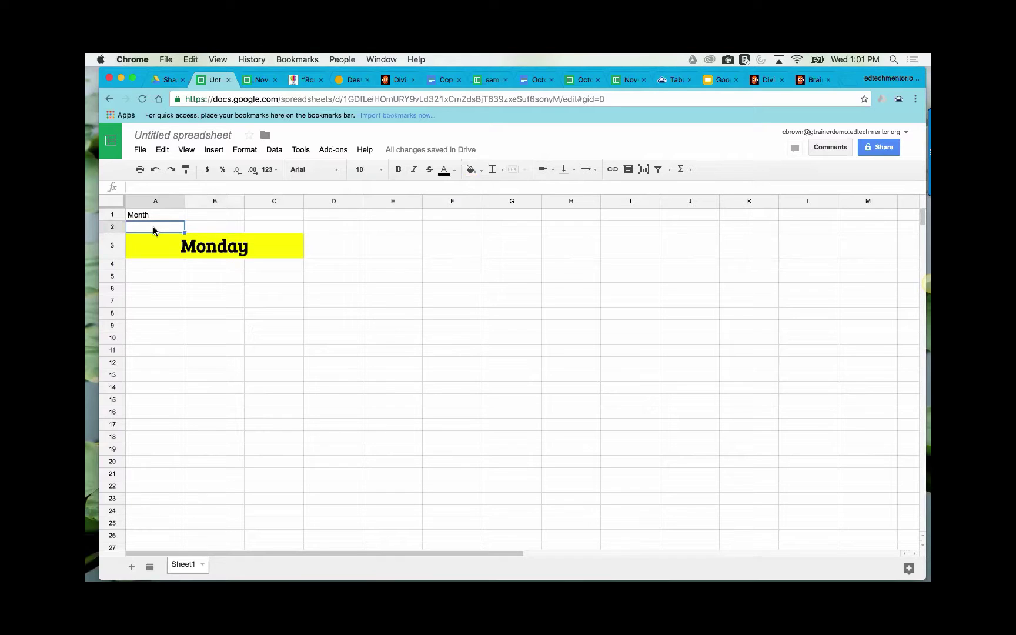
# - Type row 2 headings Date, Assignment, Done, Grade and widen the Assignment column
pyautogui.write('Date')
pyautogui.click(211, 226)
pyautogui.write('As')
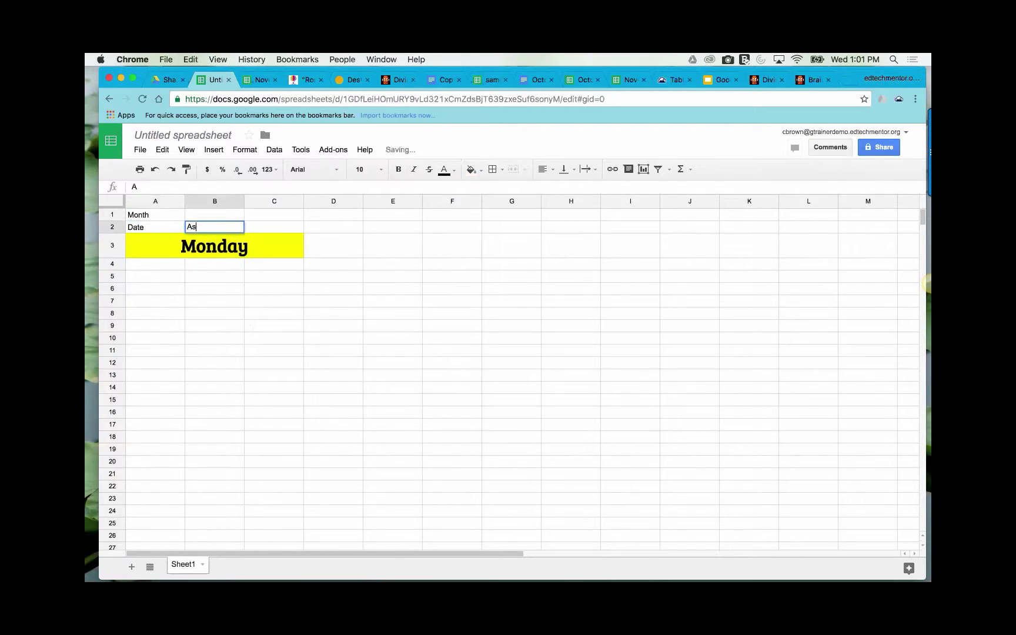
pyautogui.write('signment')
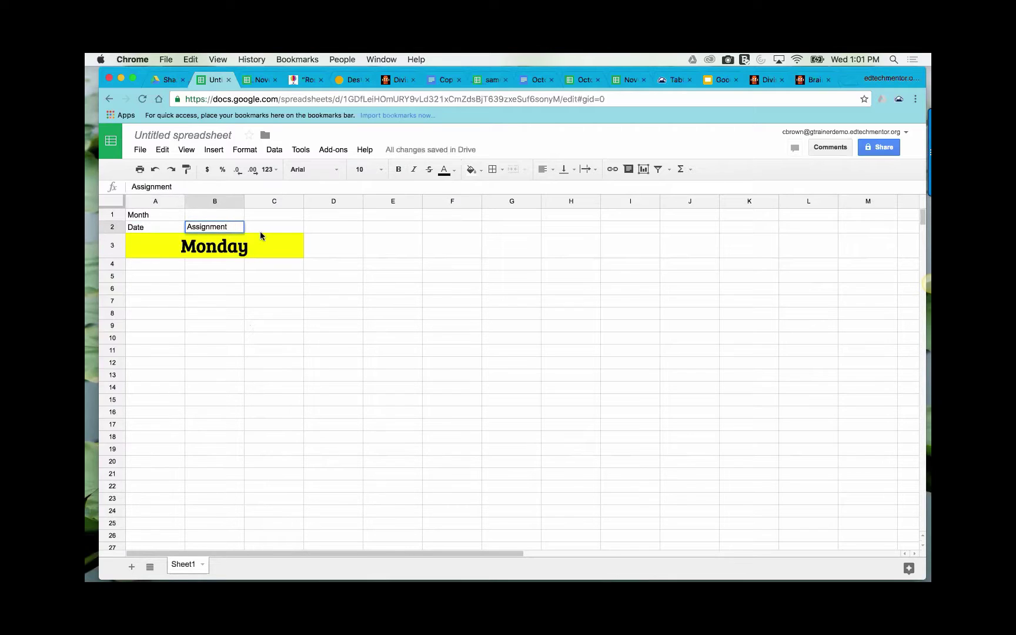
pyautogui.click(280, 229)
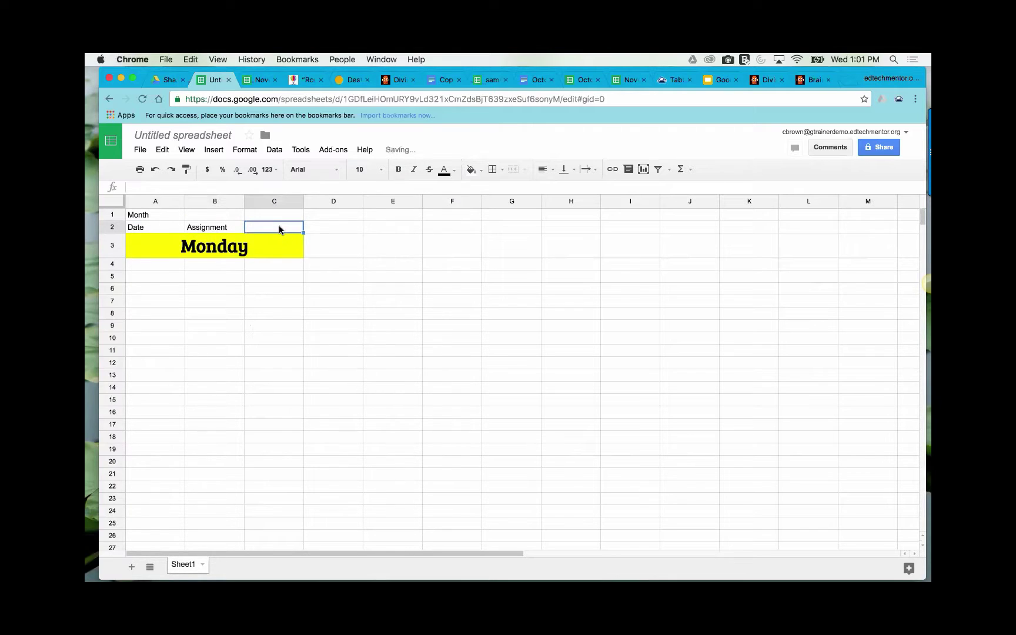
pyautogui.write('Done')
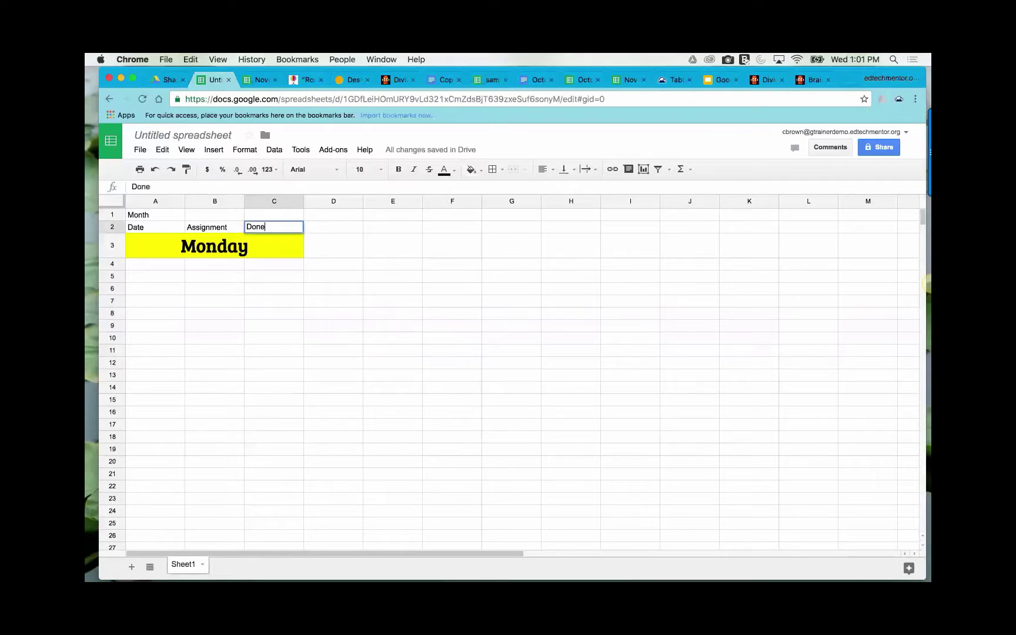
pyautogui.click(331, 227)
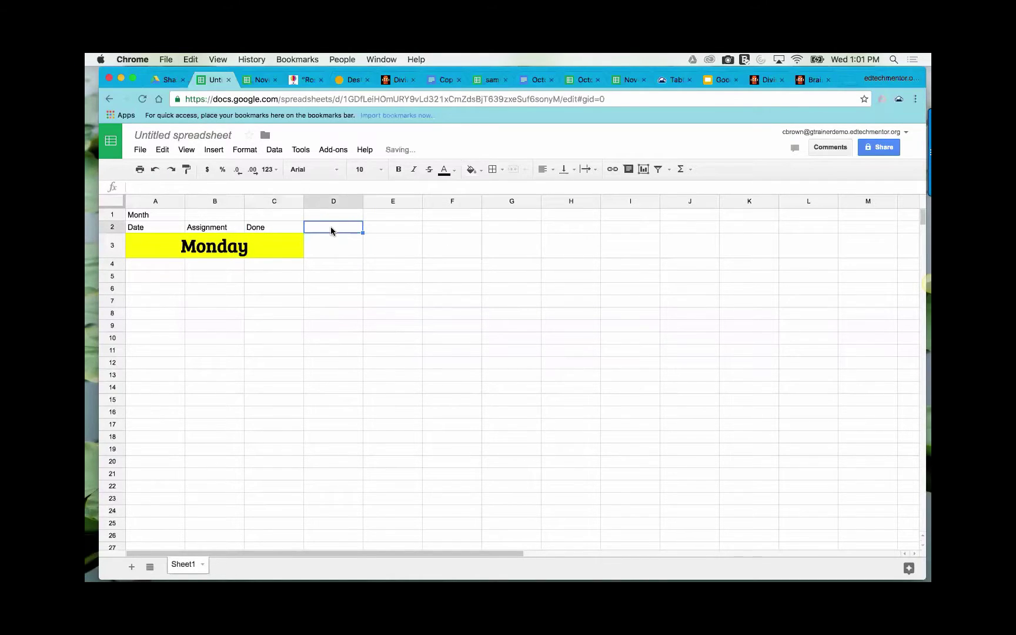
pyautogui.write('Grade')
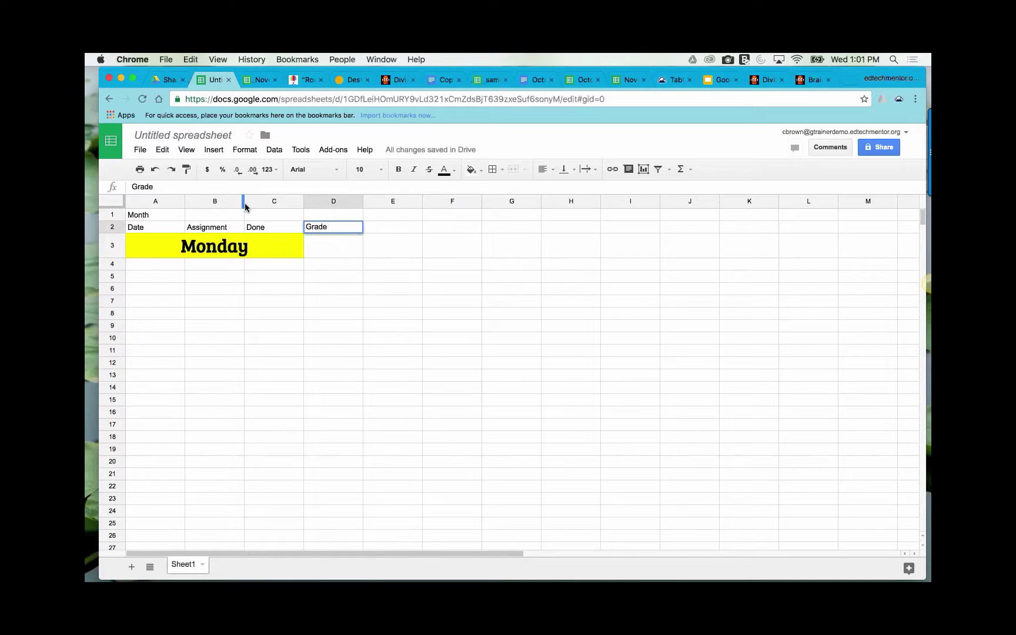
pyautogui.moveTo(245, 203); pyautogui.dragTo(300, 201)
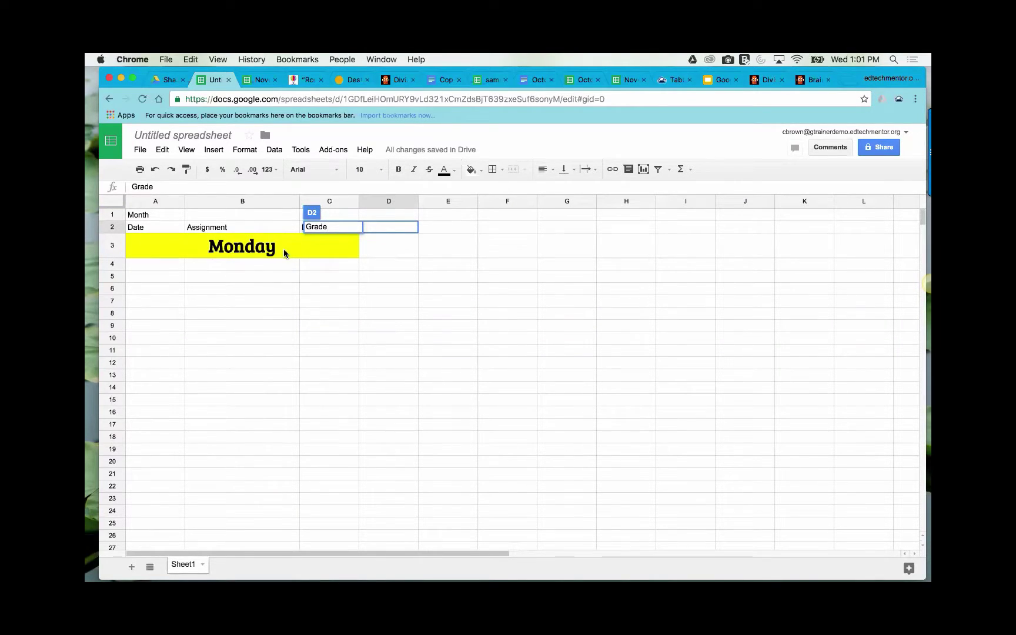
pyautogui.click(380, 265)
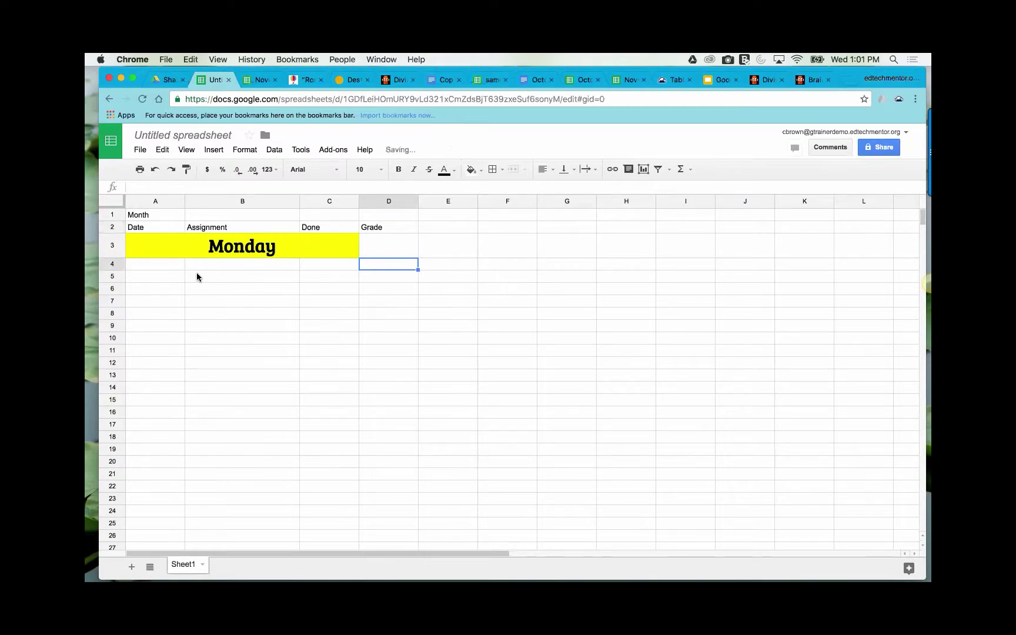
# - Select cell B4, then view the November Assignments example spreadsheet
pyautogui.click(156, 263)
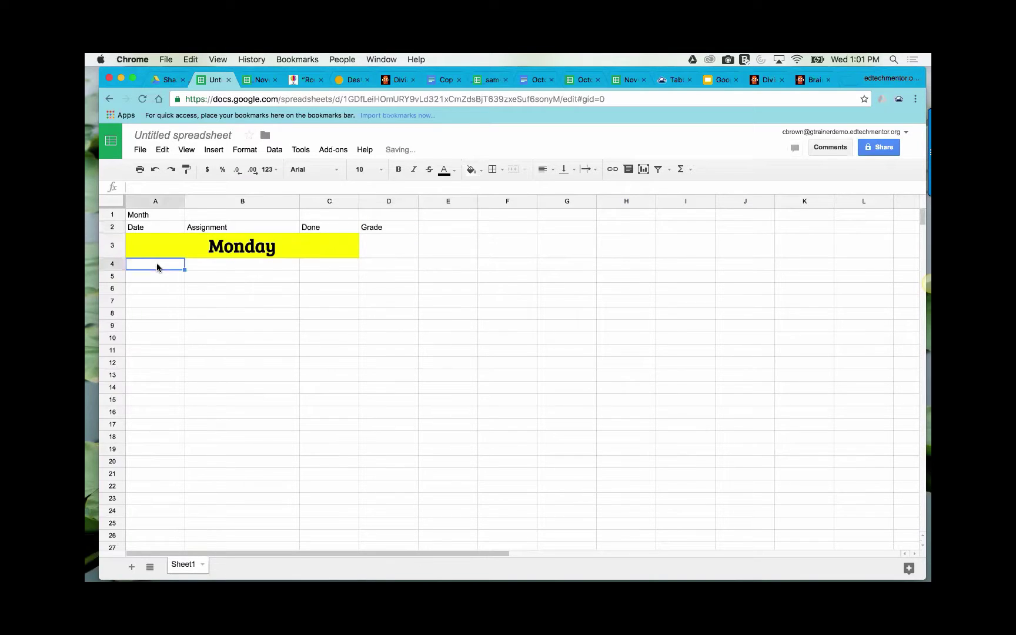
pyautogui.click(221, 265)
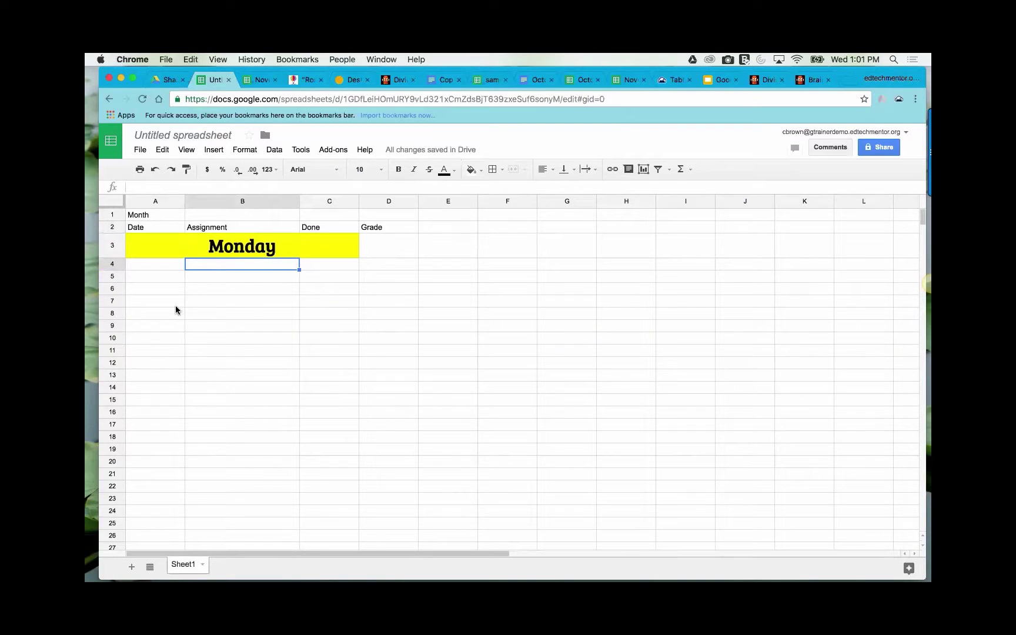
pyautogui.click(262, 80)
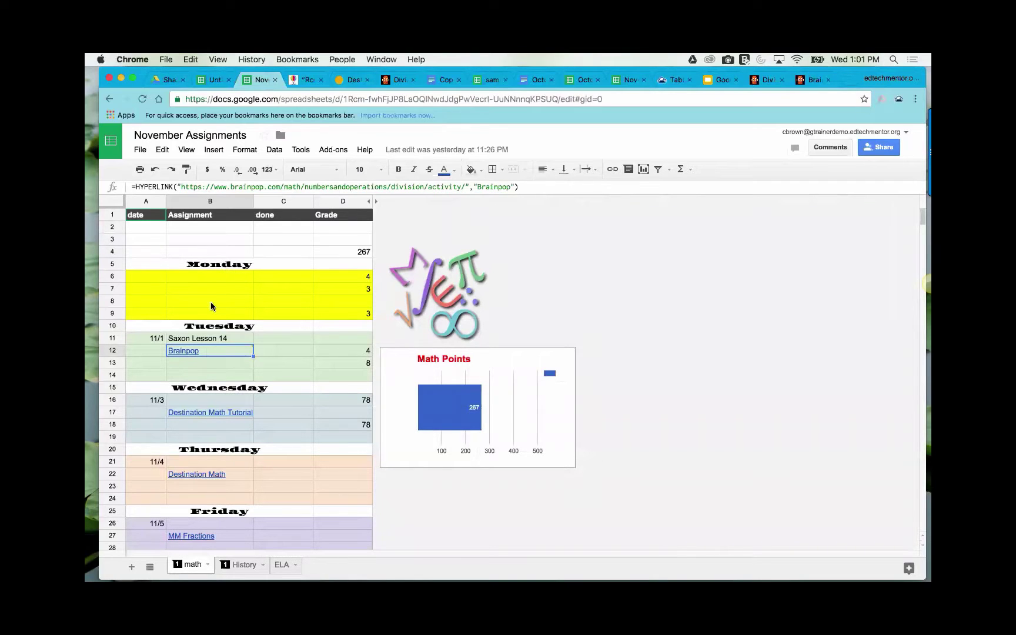
# - Return to the Untitled spreadsheet, then bring up the BrainPOP Division page
pyautogui.click(216, 82)
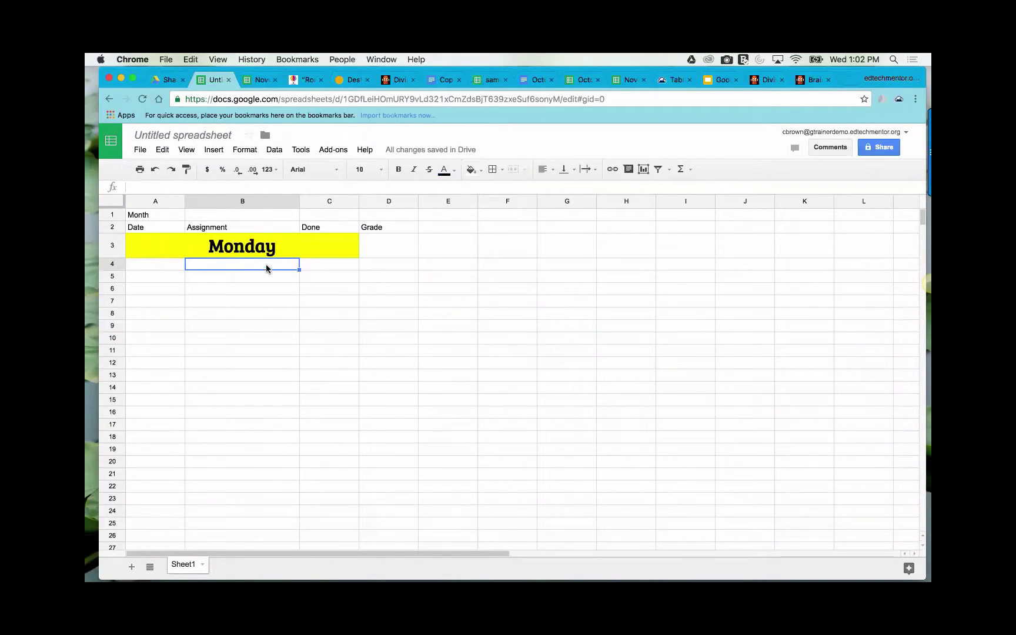
pyautogui.click(767, 82)
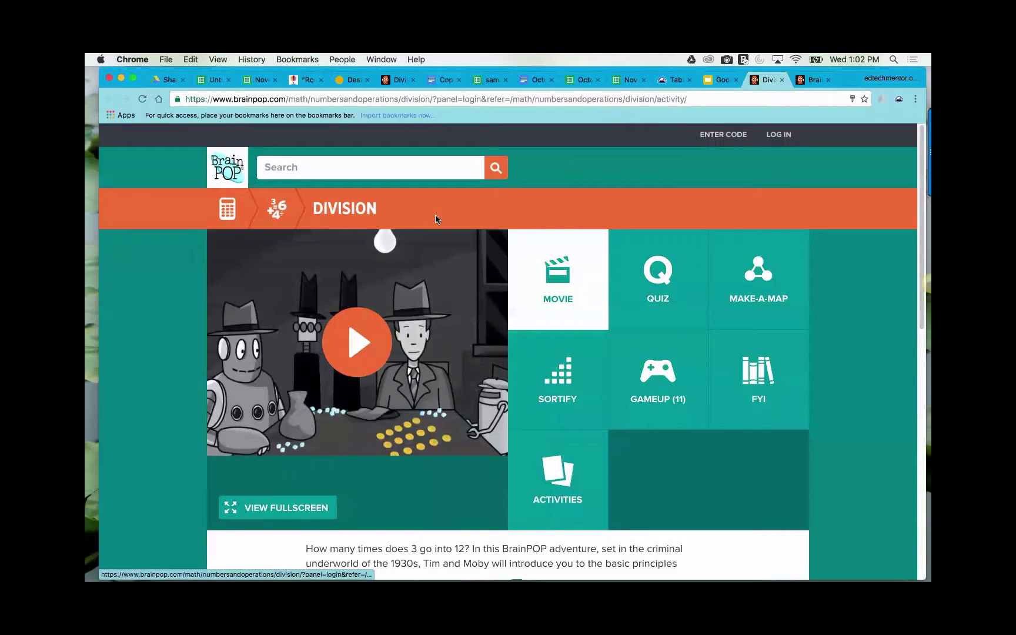
# - Sign in to BrainPOP via the Division quiz and copy the Activity page's web address
pyautogui.click(474, 100)
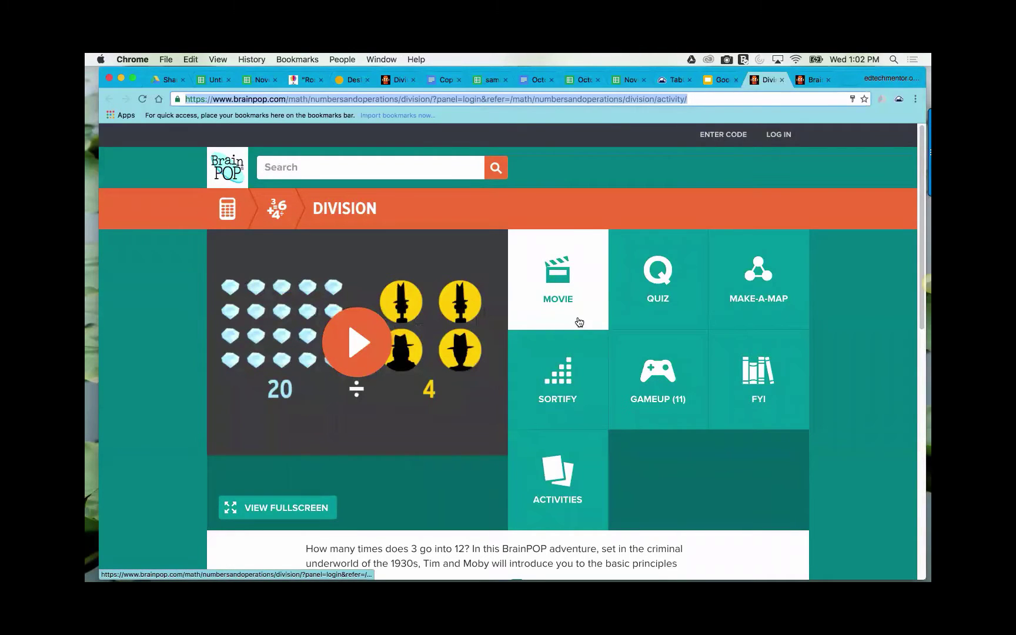
pyautogui.click(679, 310)
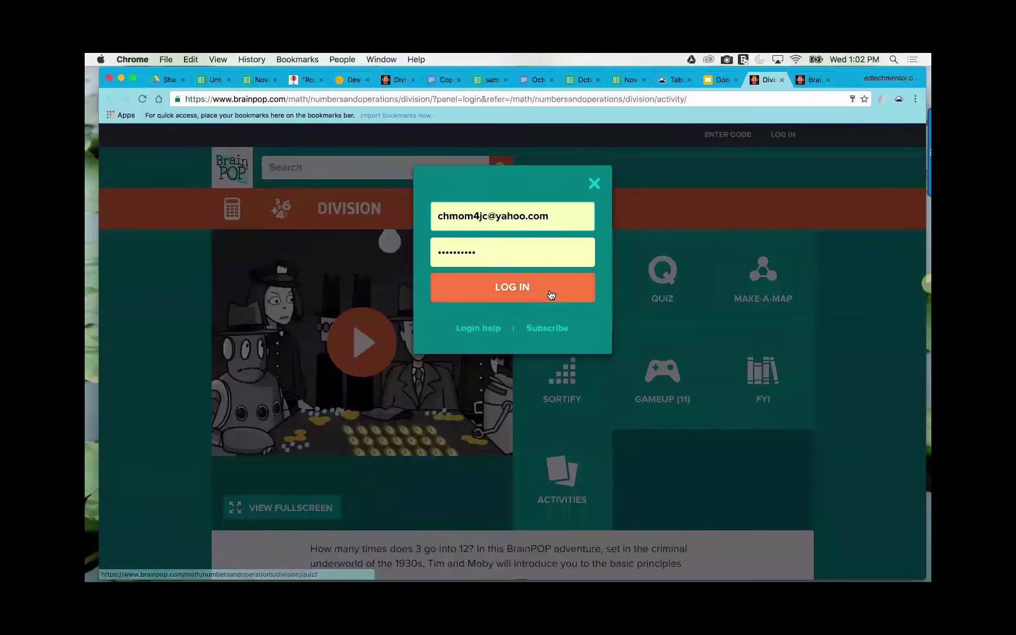
pyautogui.click(541, 294)
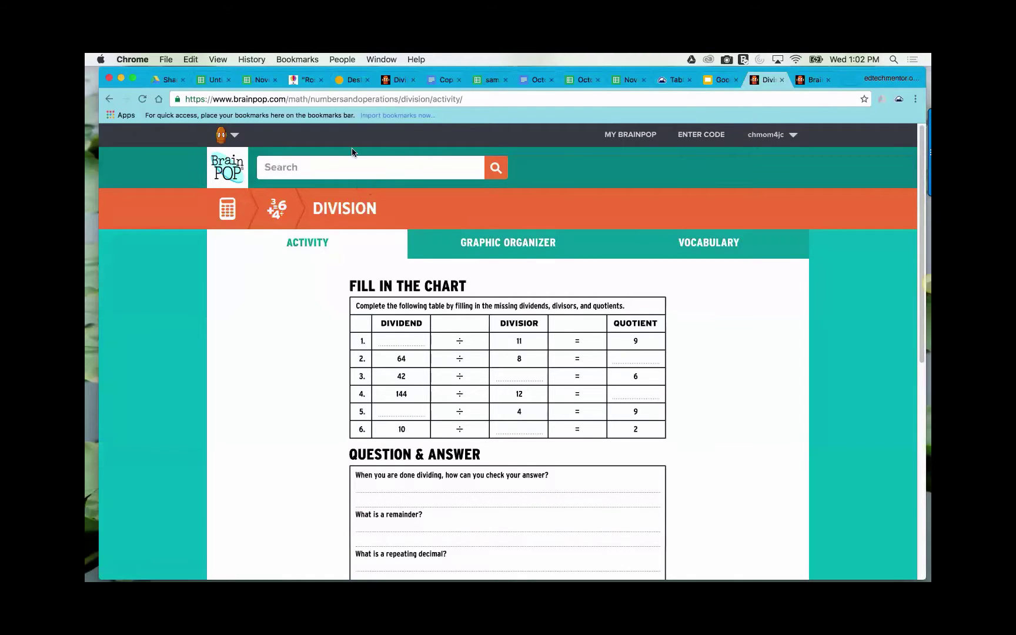
pyautogui.click(363, 98)
pyautogui.press('super+c')
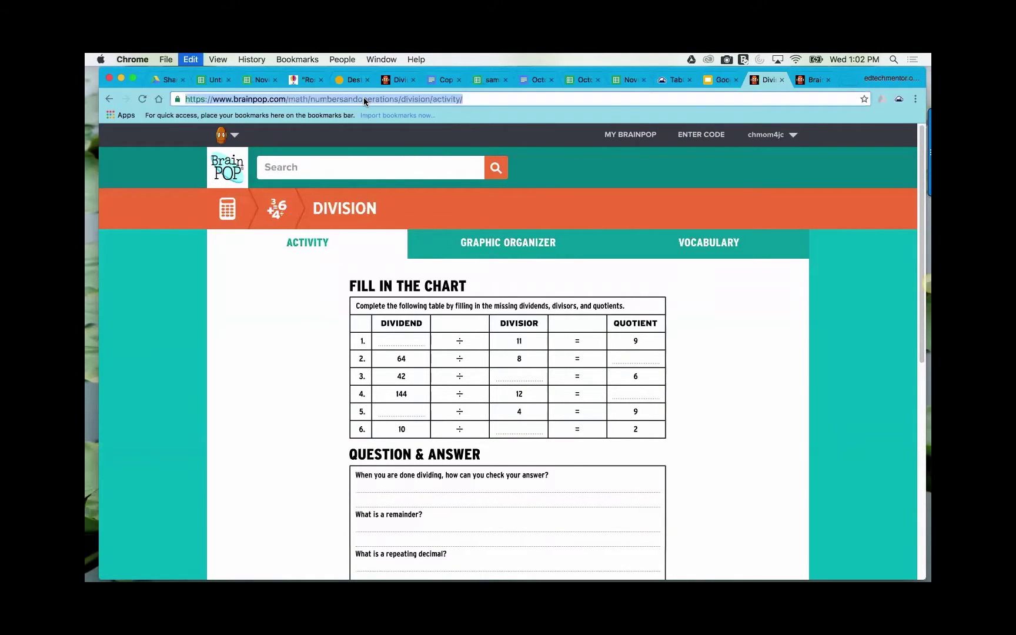
pyautogui.click(484, 98)
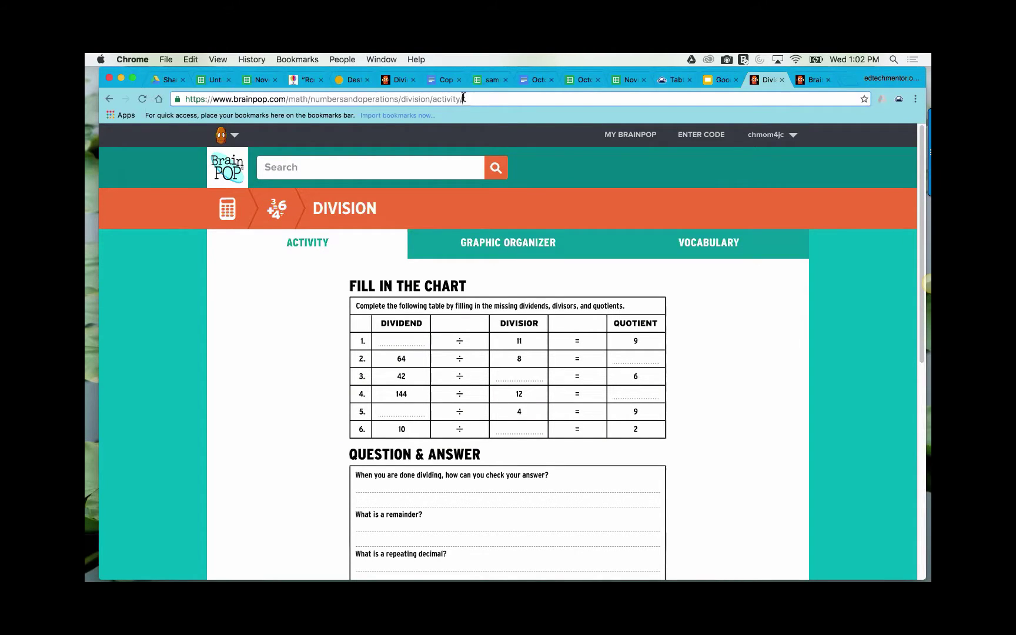
pyautogui.click(281, 99)
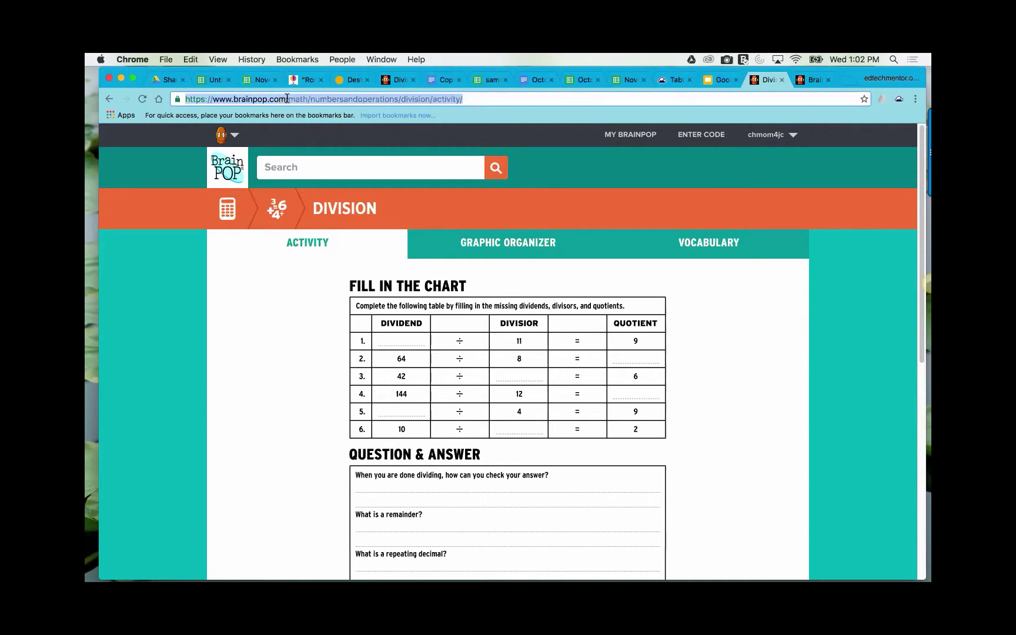
pyautogui.rightClick(287, 98)
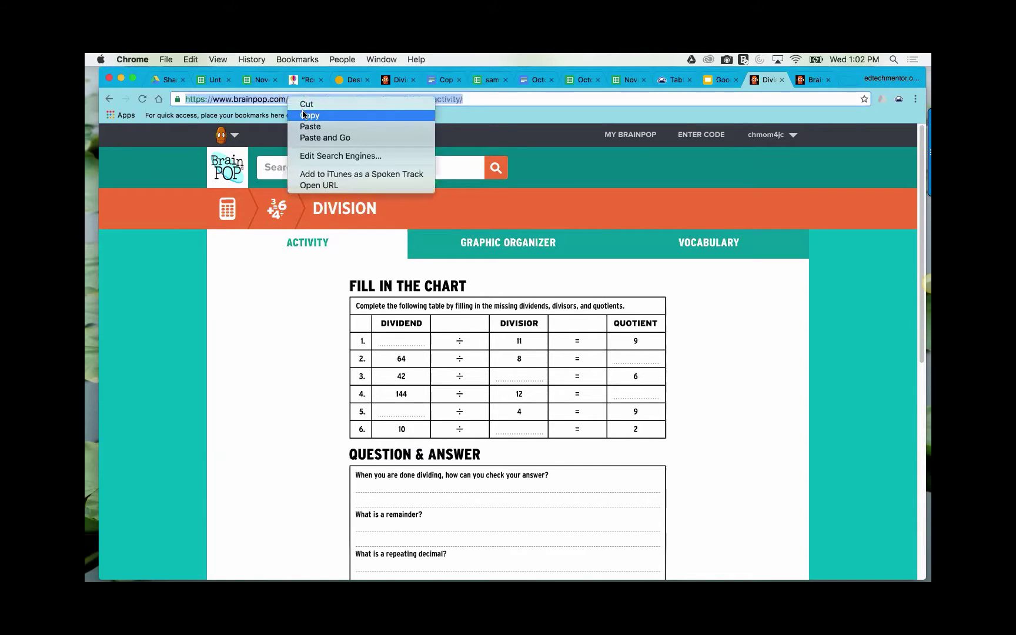
pyautogui.click(305, 115)
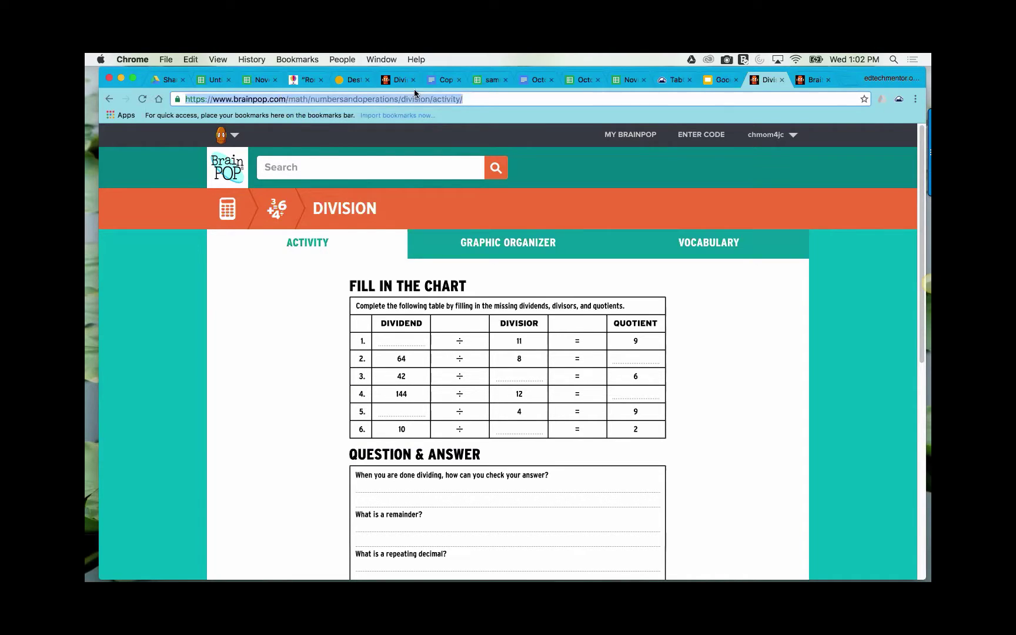
# - Paste the BrainPOP address into B4, then replace it with 'Brain Pop division'
pyautogui.click(213, 81)
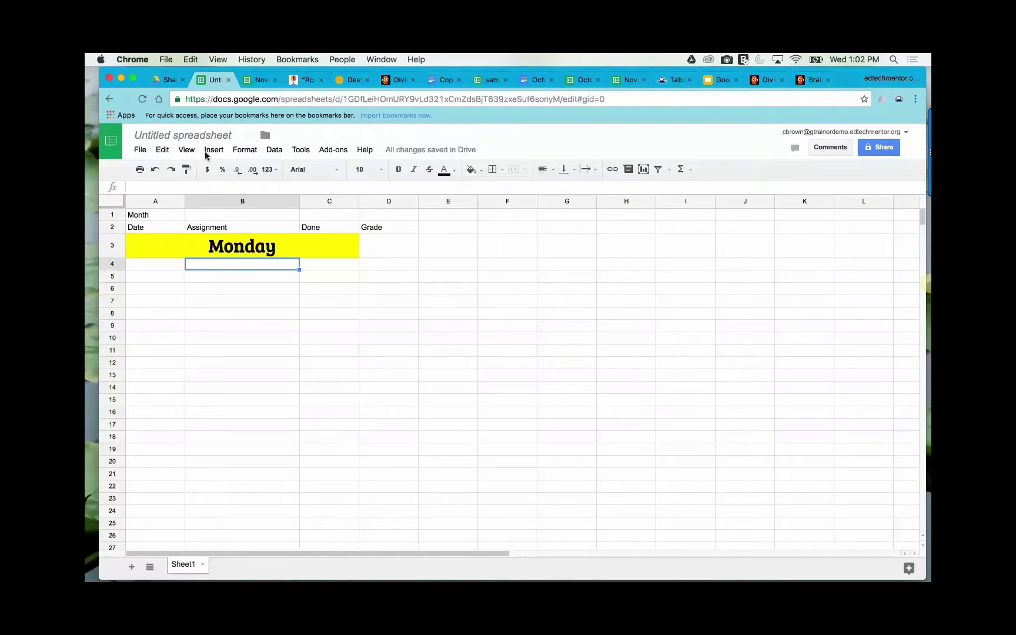
pyautogui.rightClick(223, 263)
pyautogui.click(243, 305)
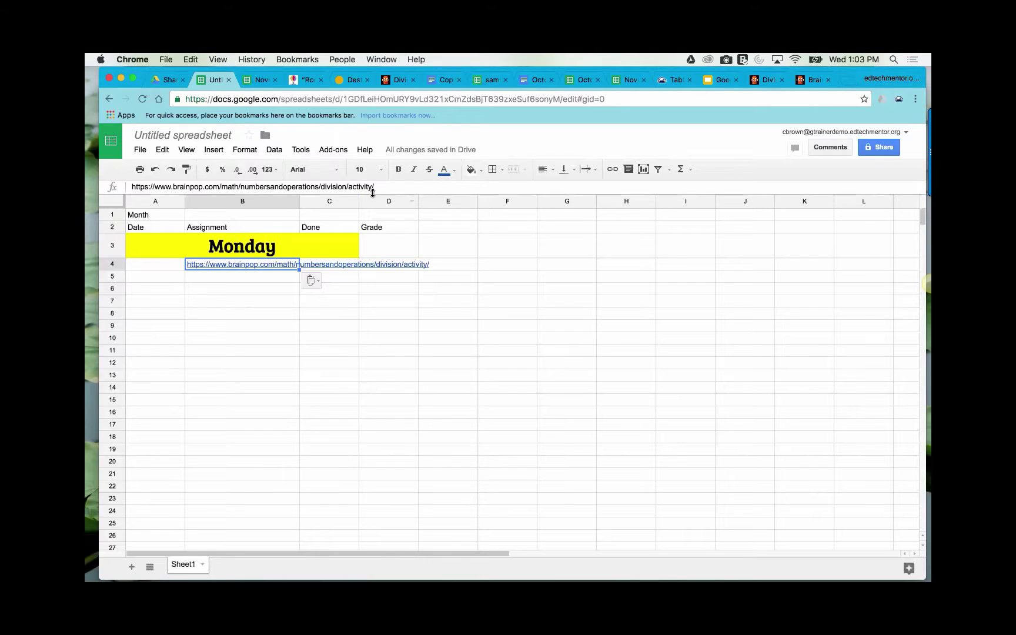
pyautogui.moveTo(268, 266)
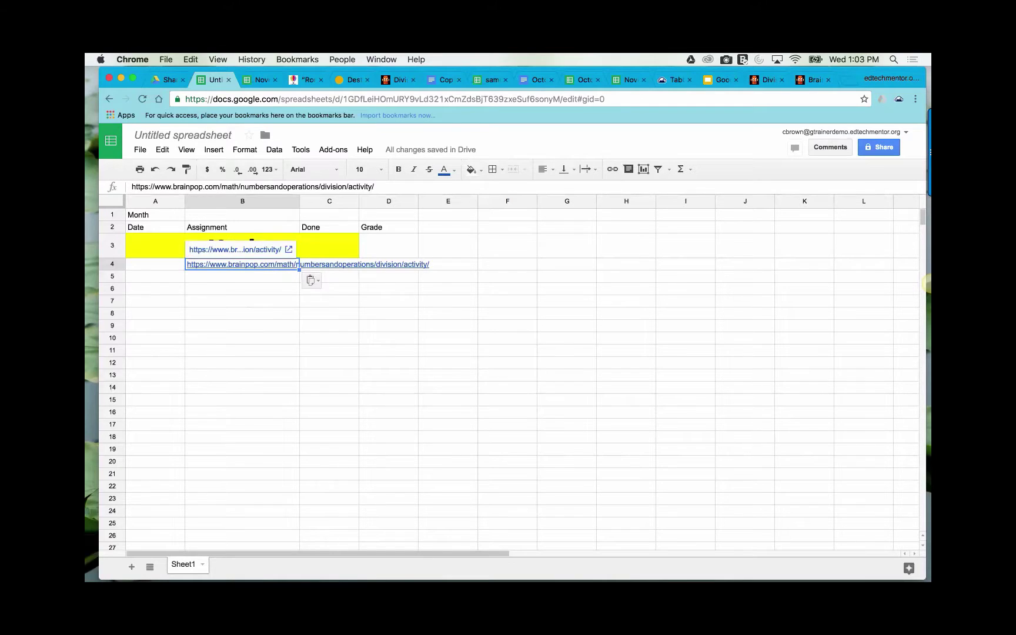
pyautogui.write('Brain P')
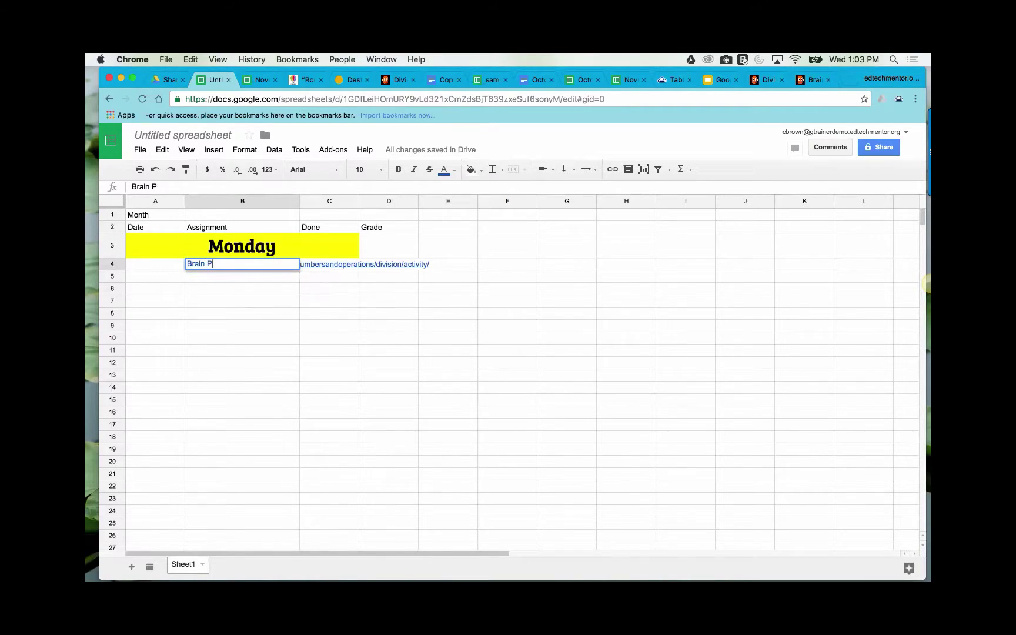
pyautogui.write('op division')
pyautogui.hotkey('shift', 'Left')
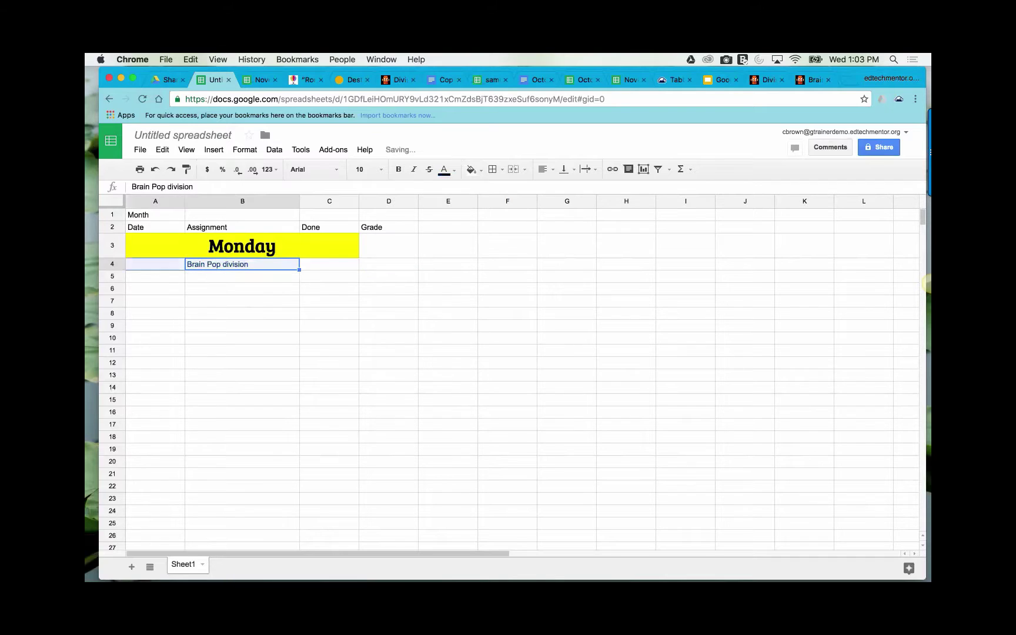
pyautogui.click(283, 266)
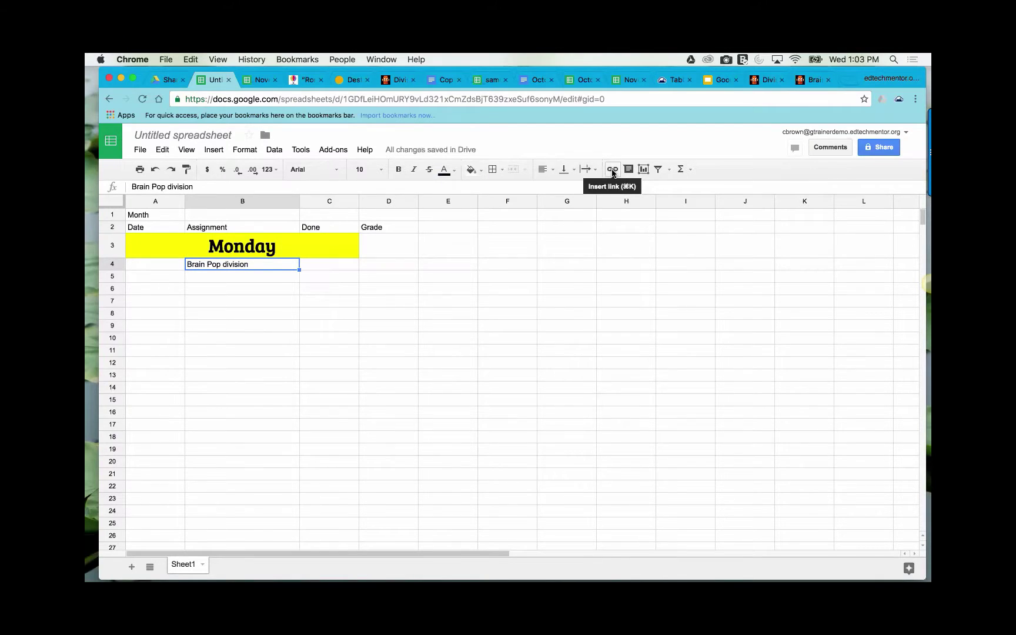
# - Link 'Brain Pop division' in B4 to the pasted BrainPOP division activity URL
pyautogui.click(612, 170)
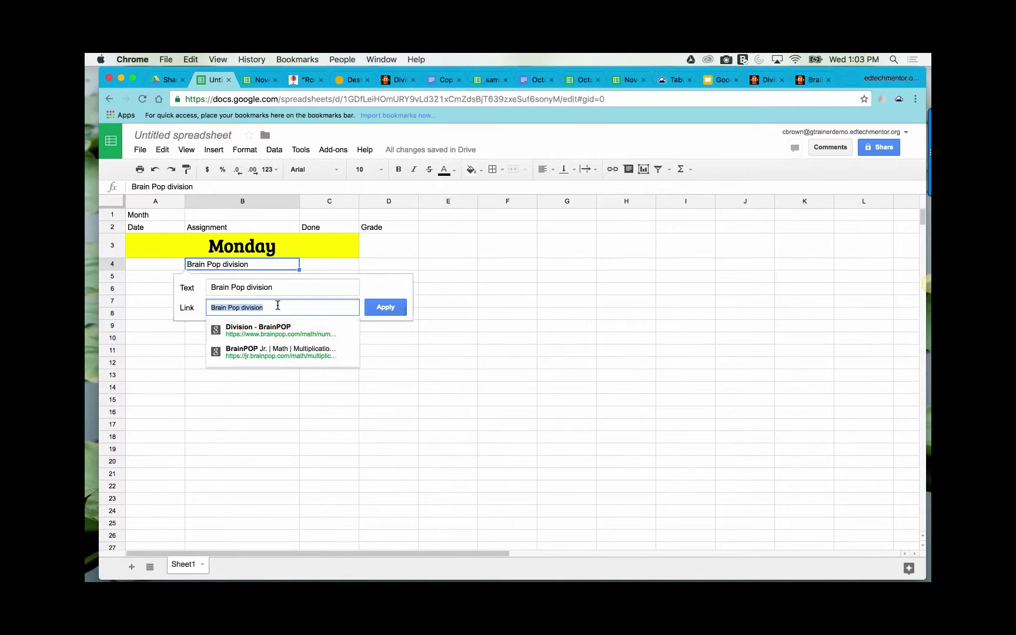
pyautogui.press('super+v')
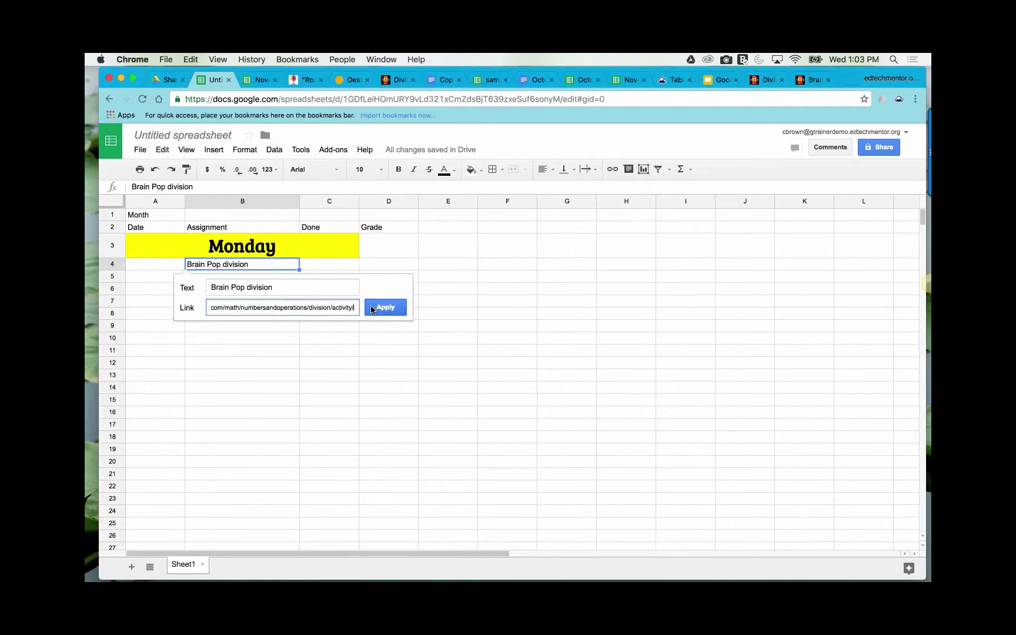
pyautogui.click(388, 309)
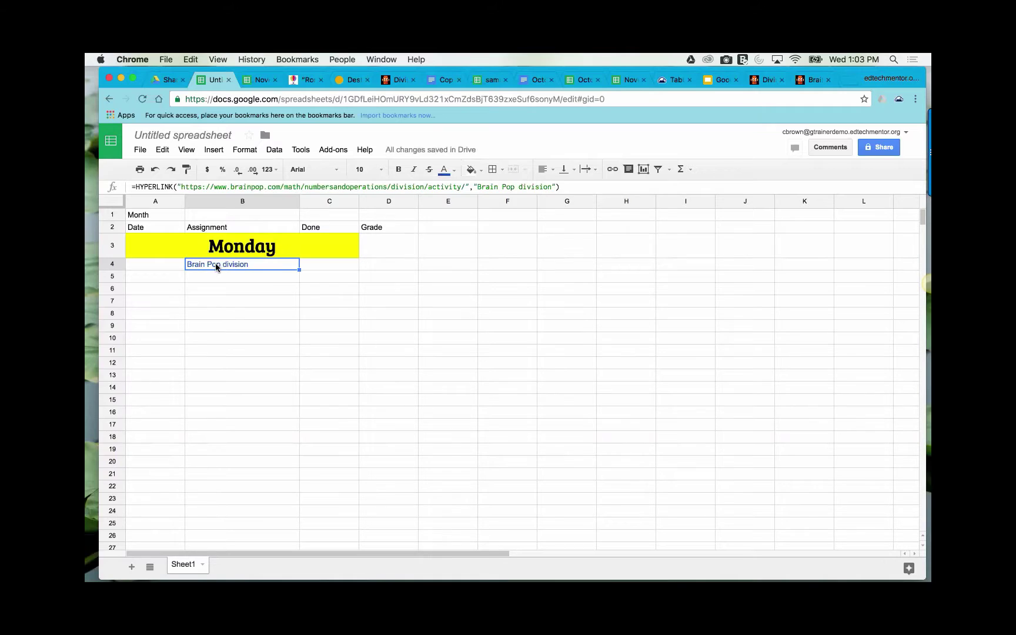
pyautogui.moveTo(217, 267)
pyautogui.click(256, 277)
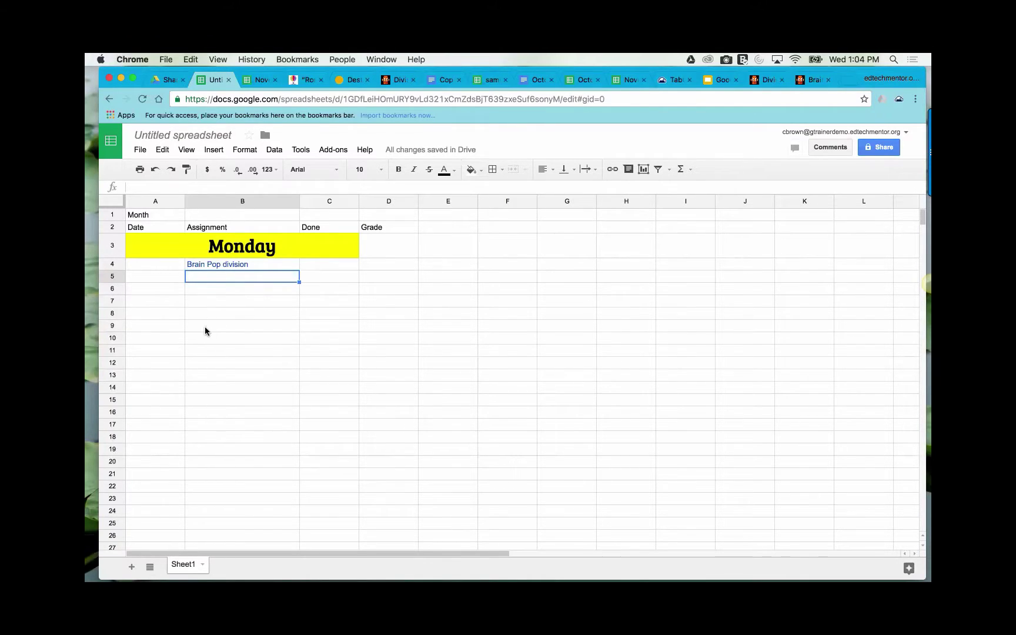
# - Look over the History sheet of November Assignments, then return to the untitled spreadsheet
pyautogui.click(260, 83)
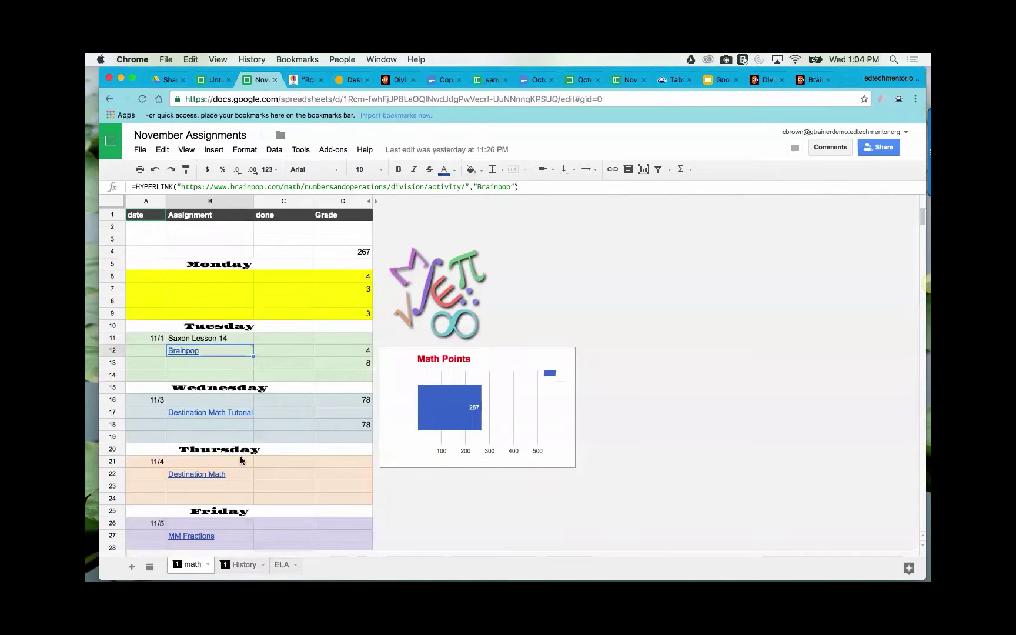
pyautogui.click(246, 565)
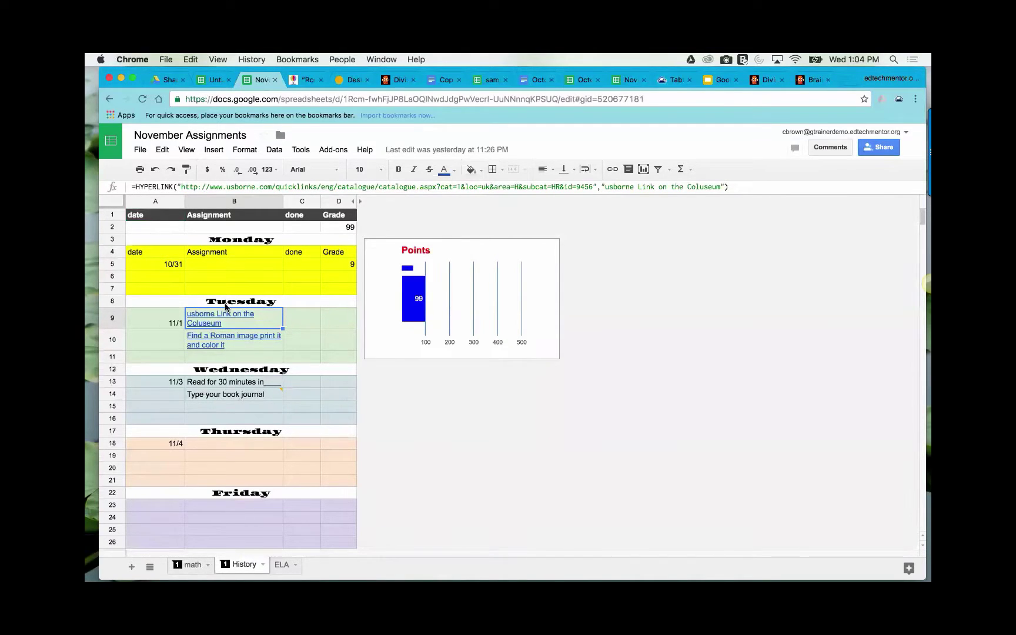
pyautogui.click(213, 82)
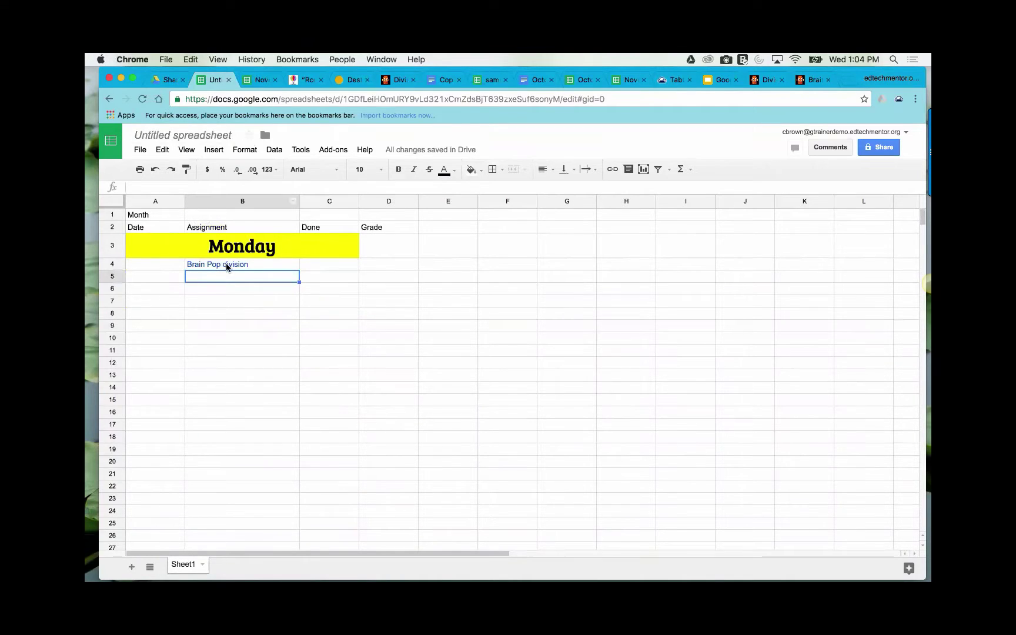
# - Create a new blank Google Docs document from Drive's Shared with me list
pyautogui.click(169, 80)
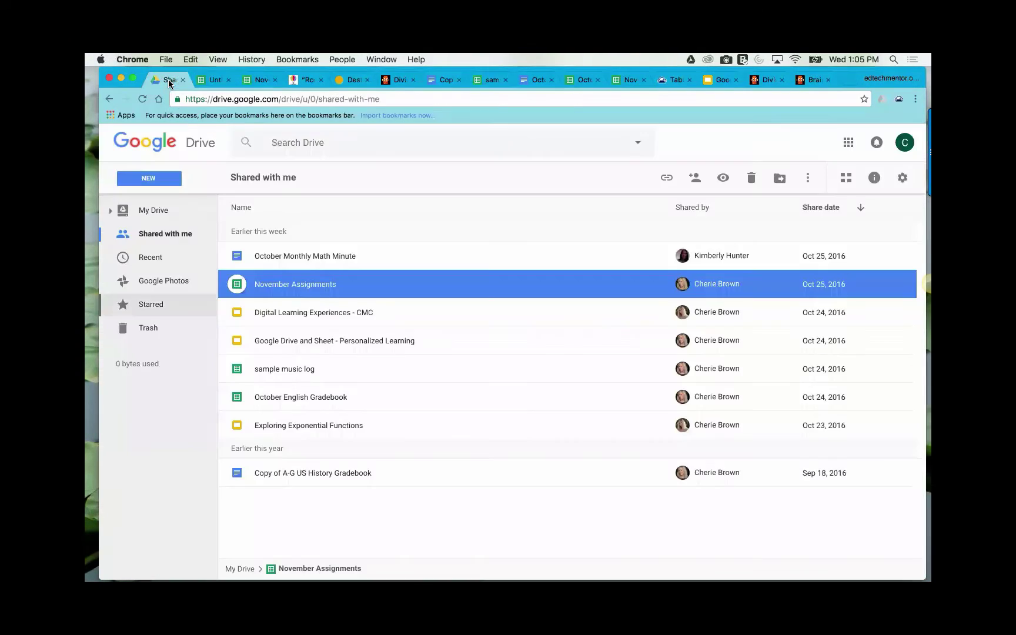
pyautogui.click(153, 179)
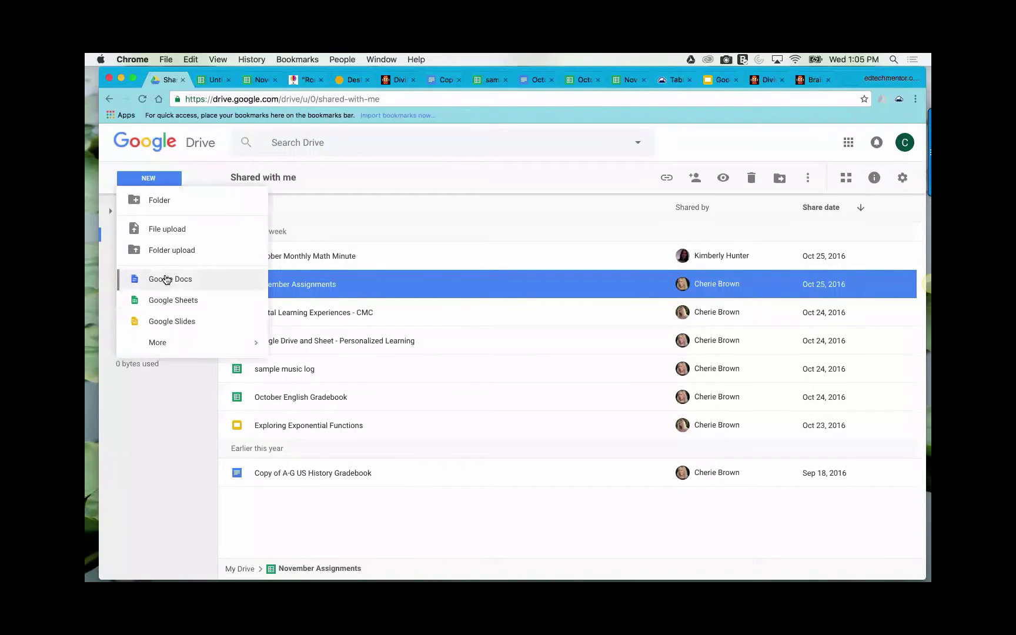
pyautogui.click(165, 278)
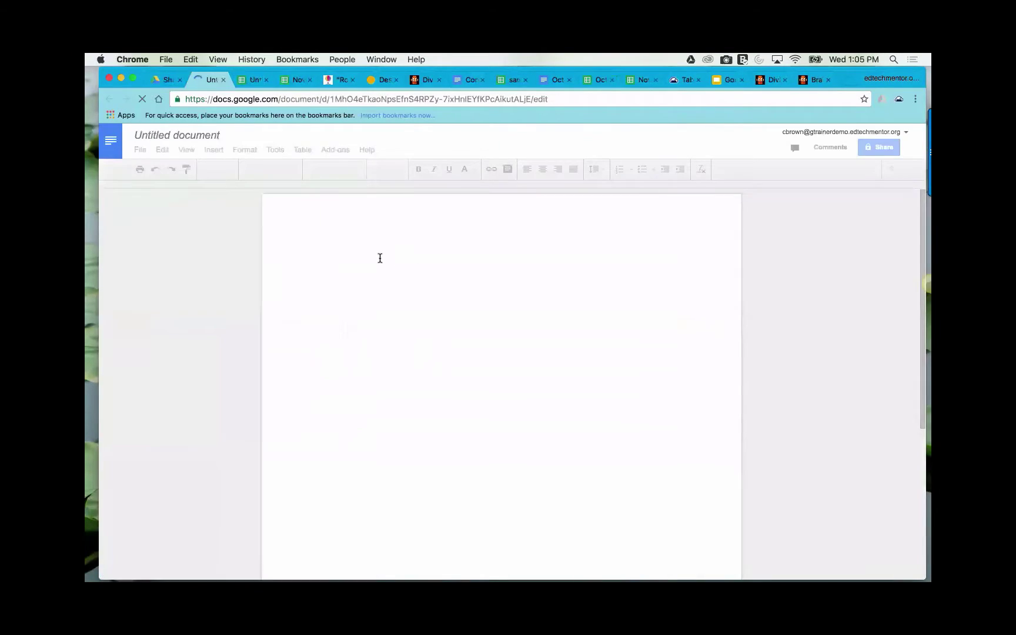
# - Type the heading 'Reading Log' and save the document name as Reading Log
pyautogui.write('Ra')
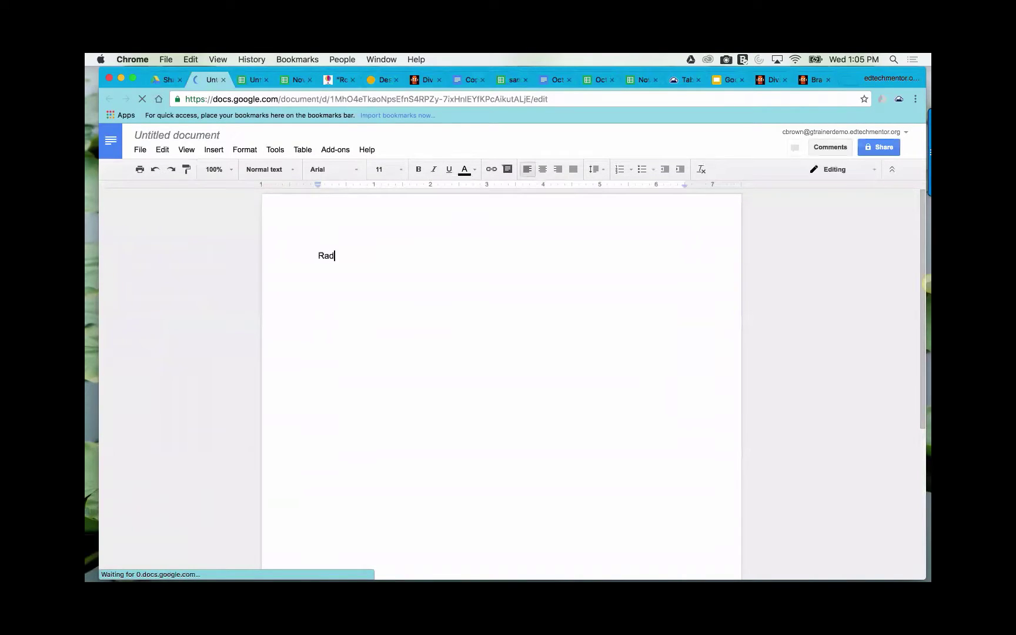
pyautogui.press('BackSpace')
pyautogui.write('eading Lo')
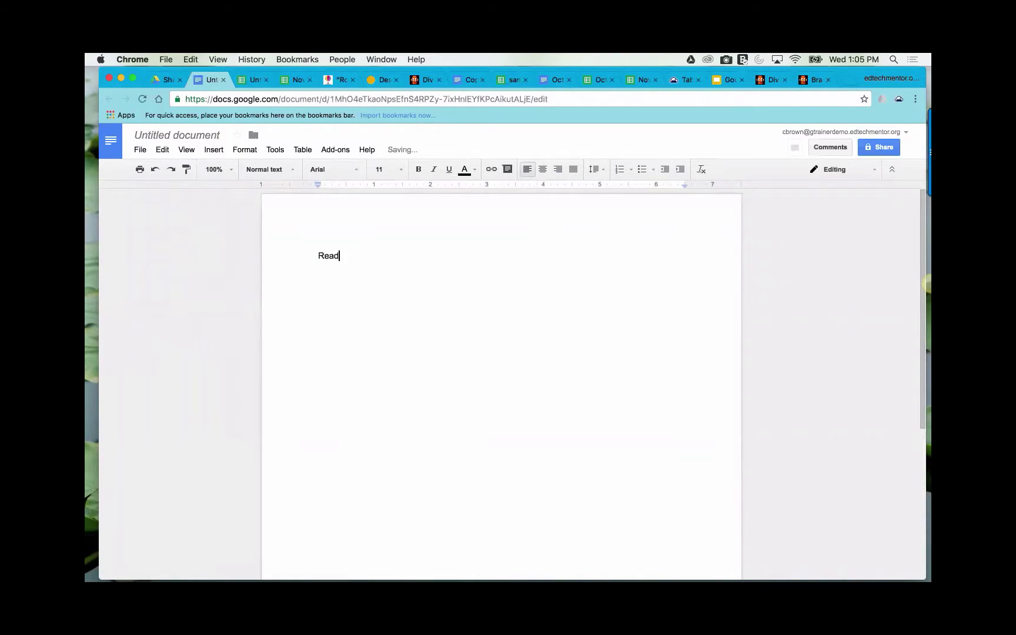
pyautogui.write('g')
pyautogui.click(880, 148)
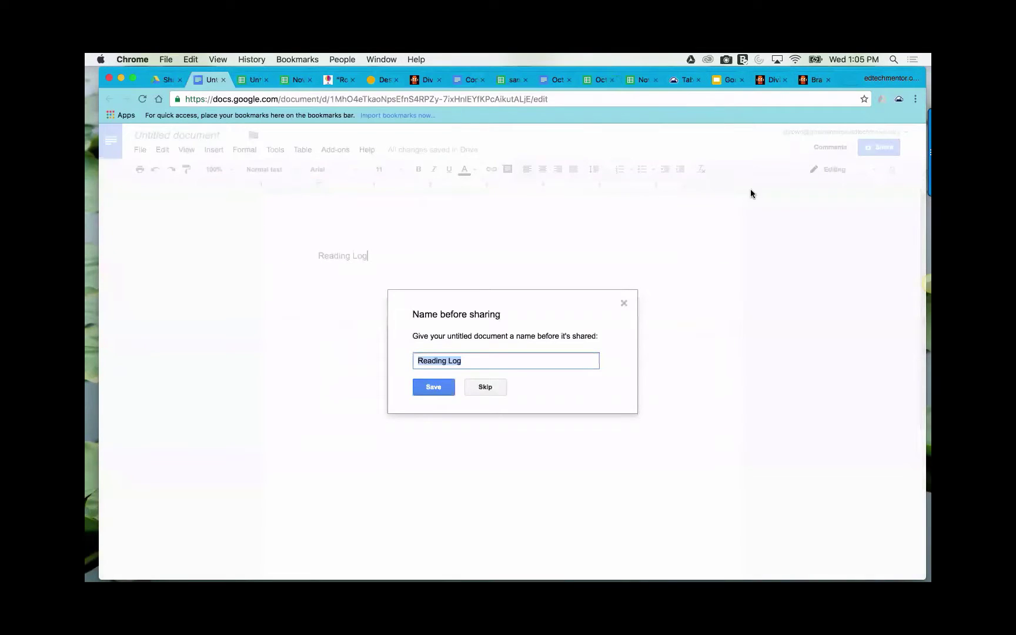
pyautogui.click(426, 388)
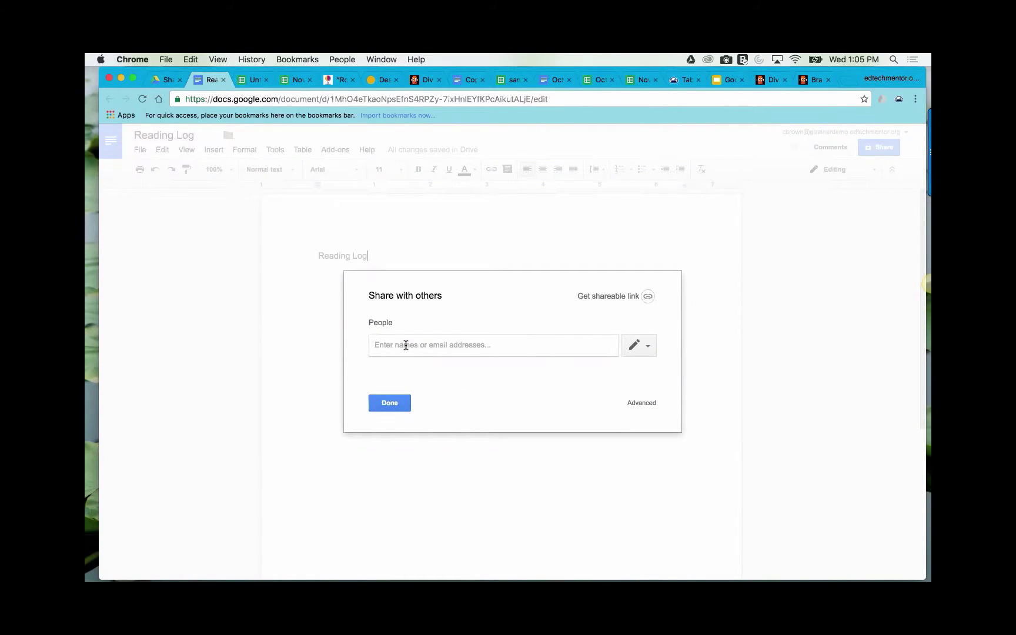
# - Share the document with the recipient's e-mail address, confirming sharing outside the organisation
pyautogui.write('cb')
pyautogui.press('BackSpace')
pyautogui.press('BackSpace')
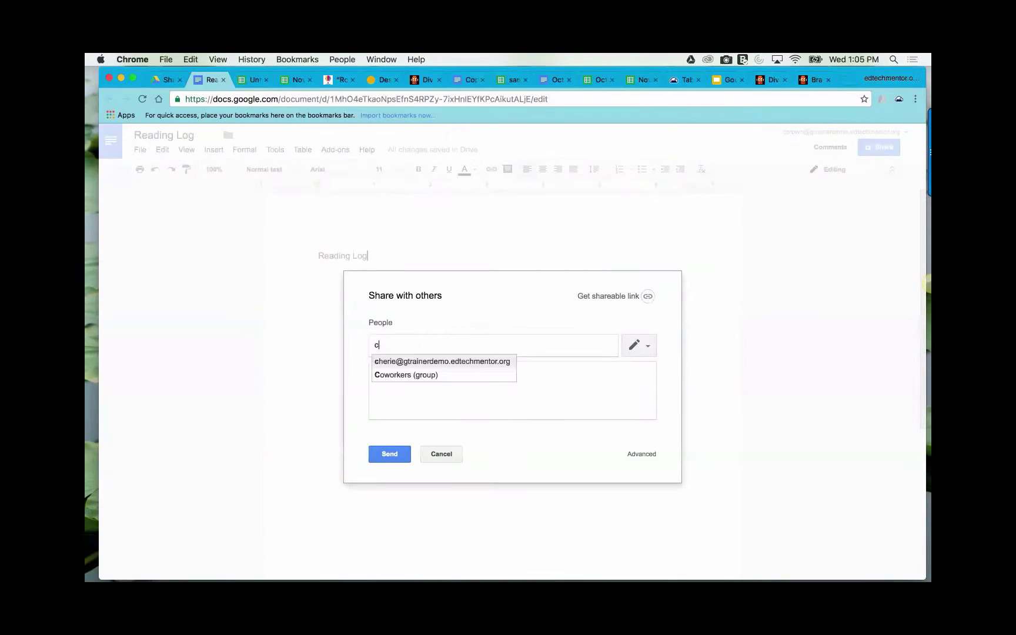
pyautogui.write('harr')
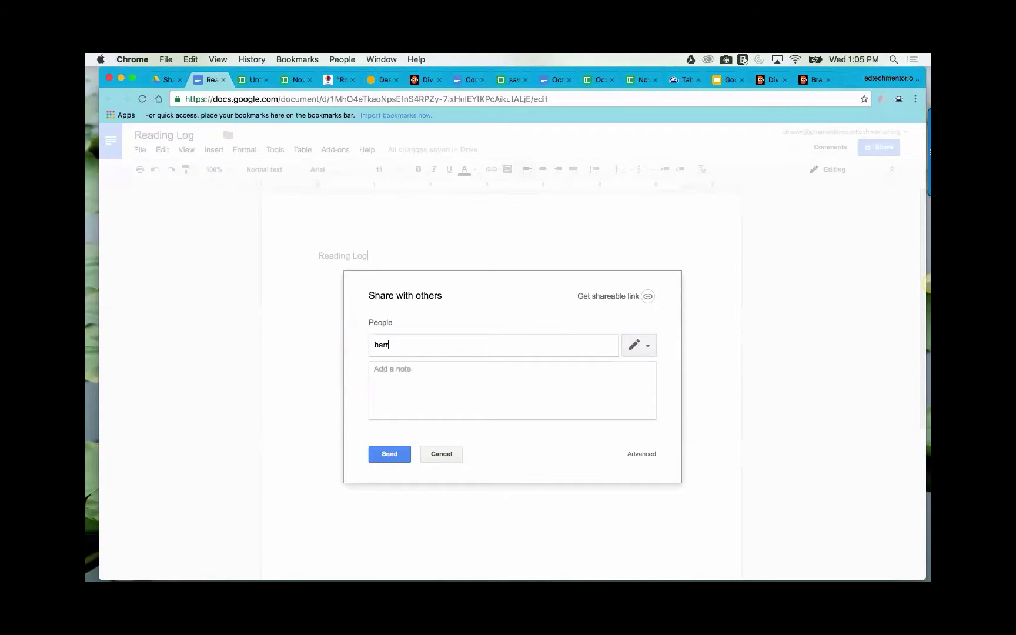
pyautogui.press('BackSpace')
pyautogui.press('BackSpace')
pyautogui.press('BackSpace')
pyautogui.press('BackSpace')
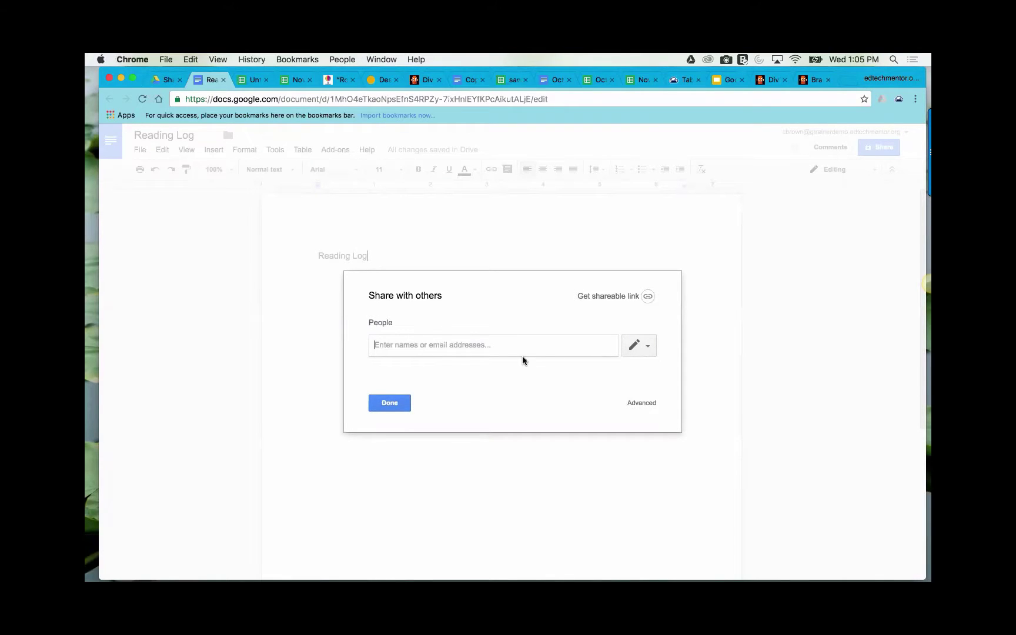
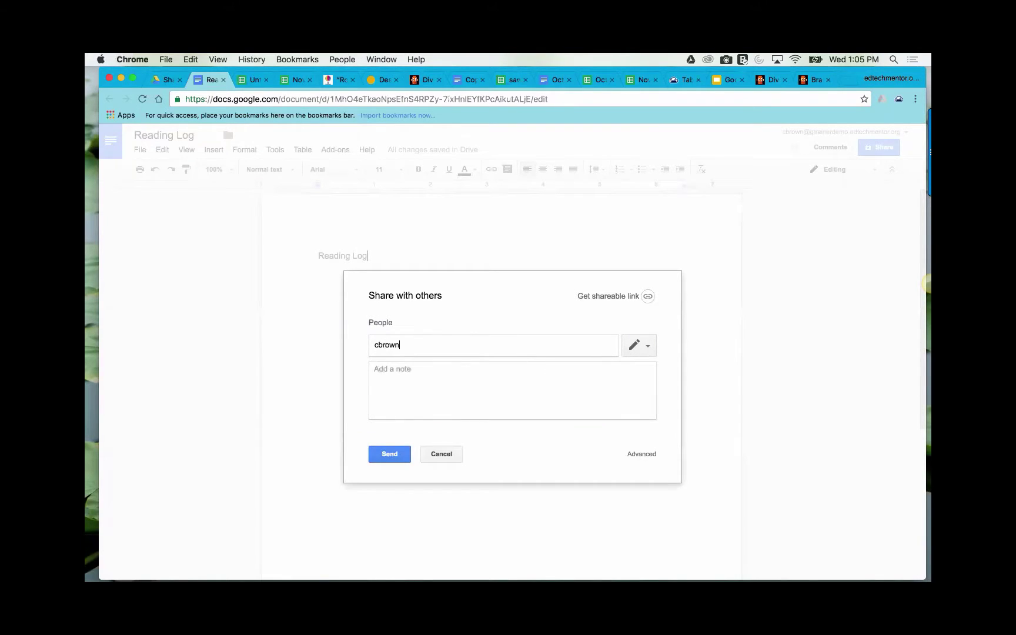
pyautogui.click(390, 457)
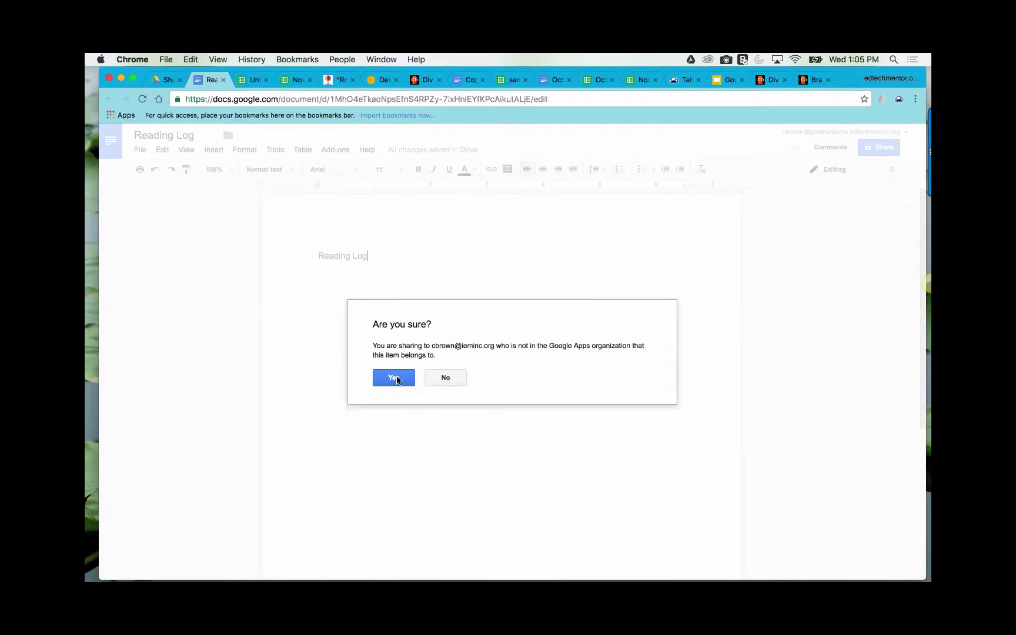
pyautogui.click(395, 378)
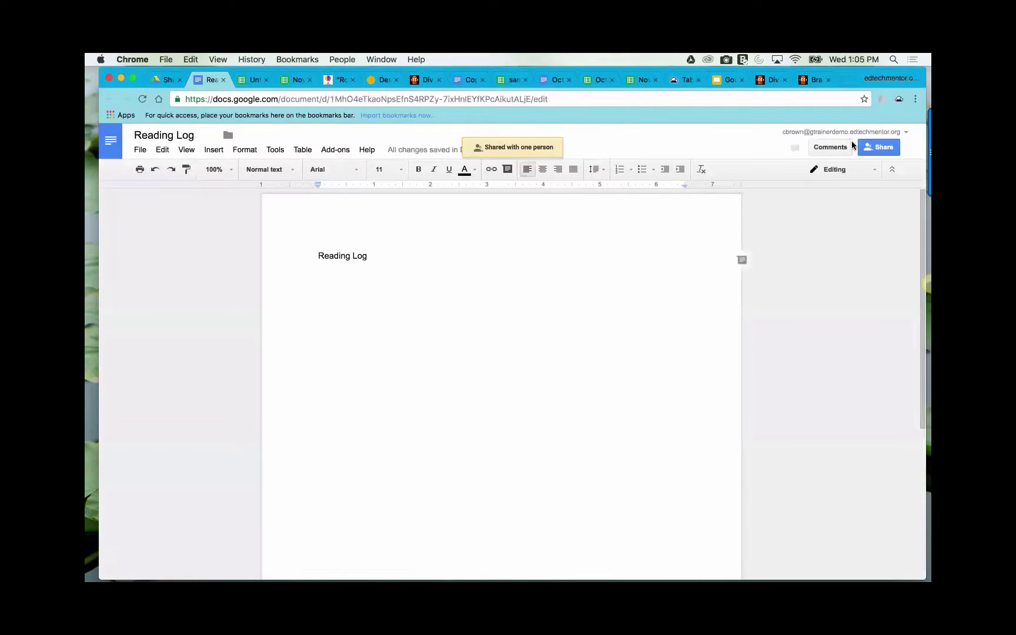
# - Copy the Reading Log link with link sharing set to OFF – only specific people
pyautogui.click(881, 146)
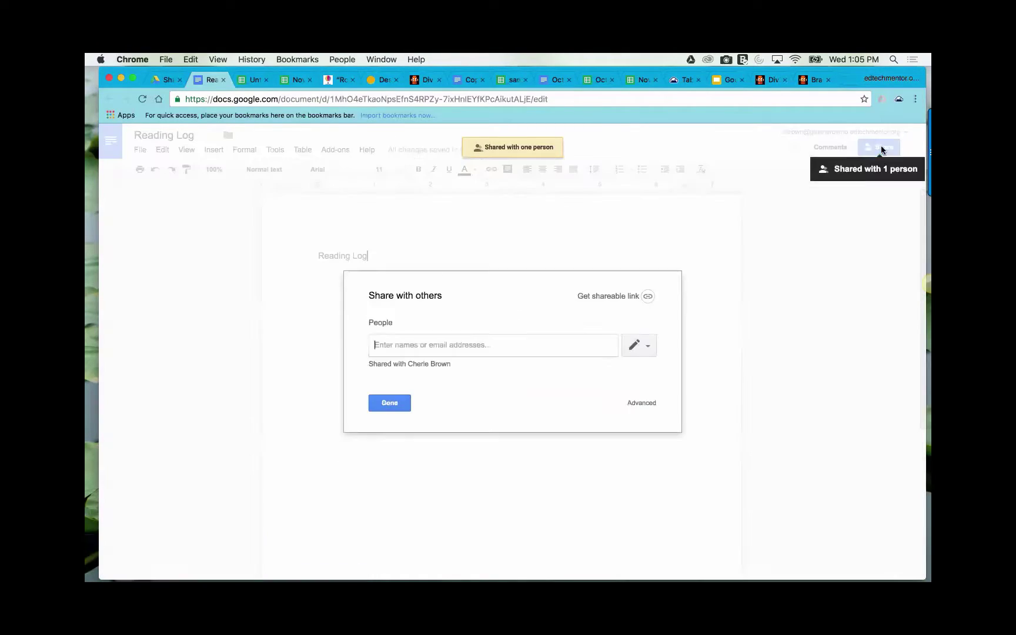
pyautogui.click(647, 296)
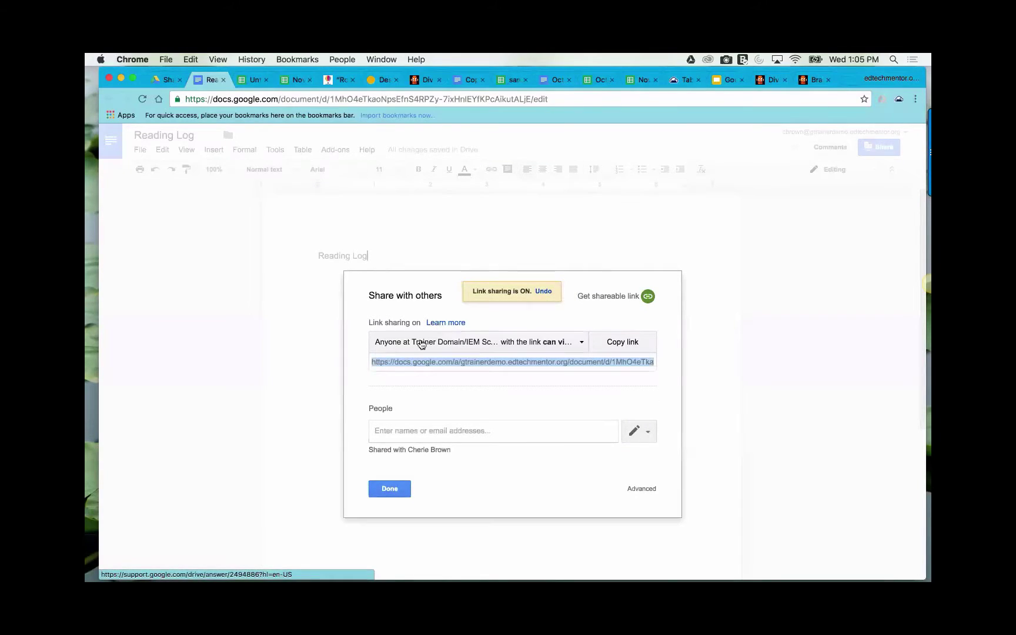
pyautogui.click(581, 342)
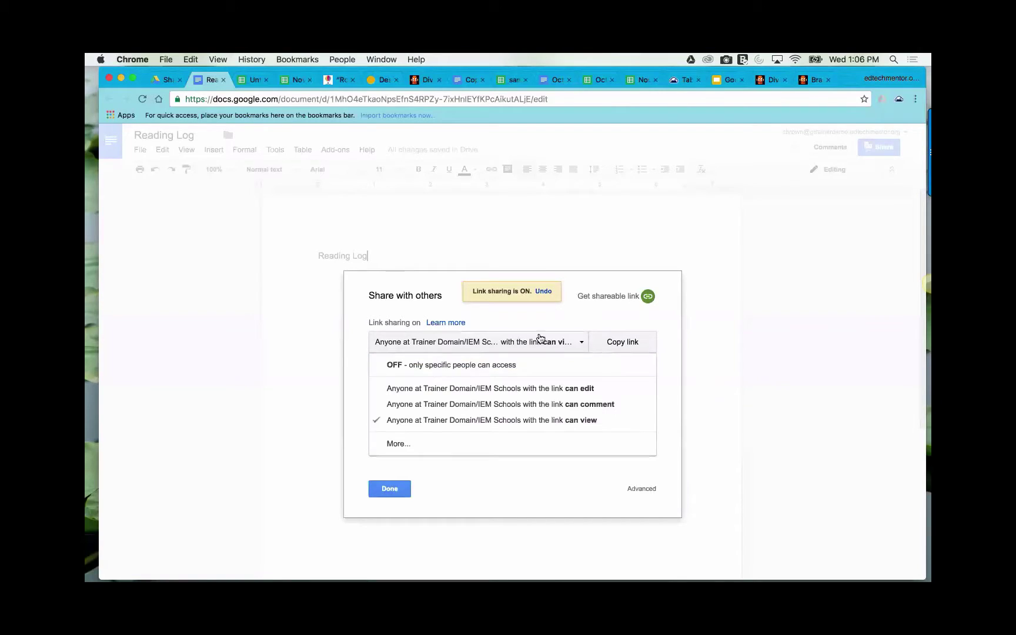
pyautogui.click(416, 366)
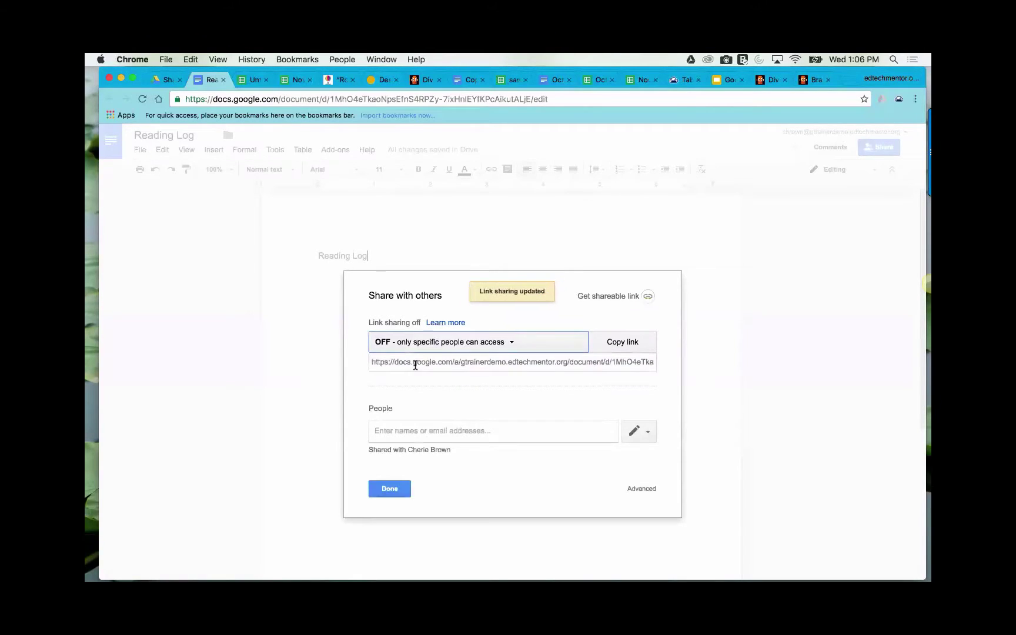
pyautogui.click(618, 346)
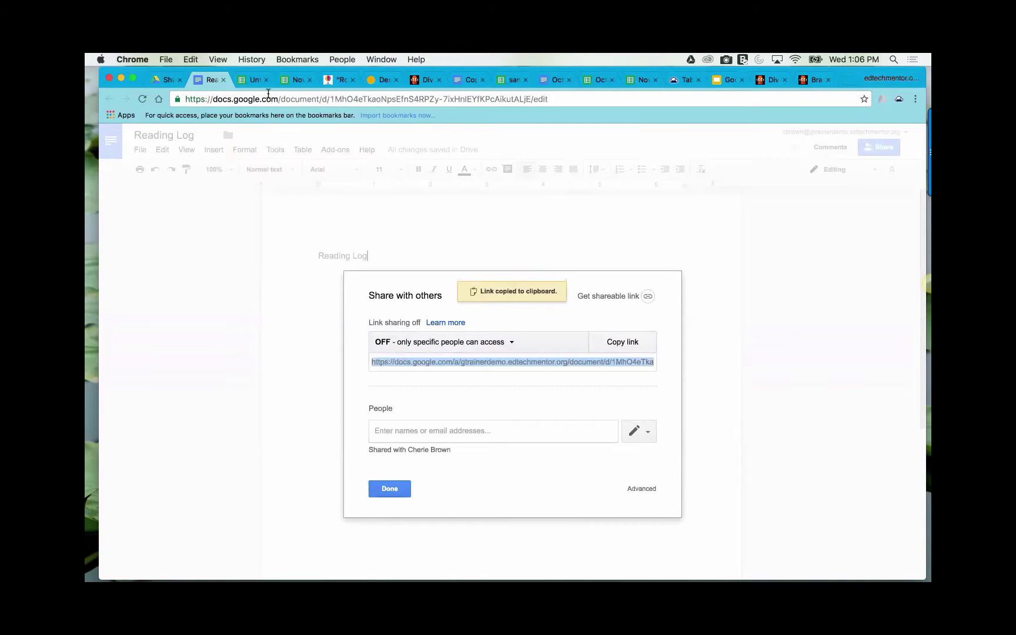
pyautogui.click(390, 488)
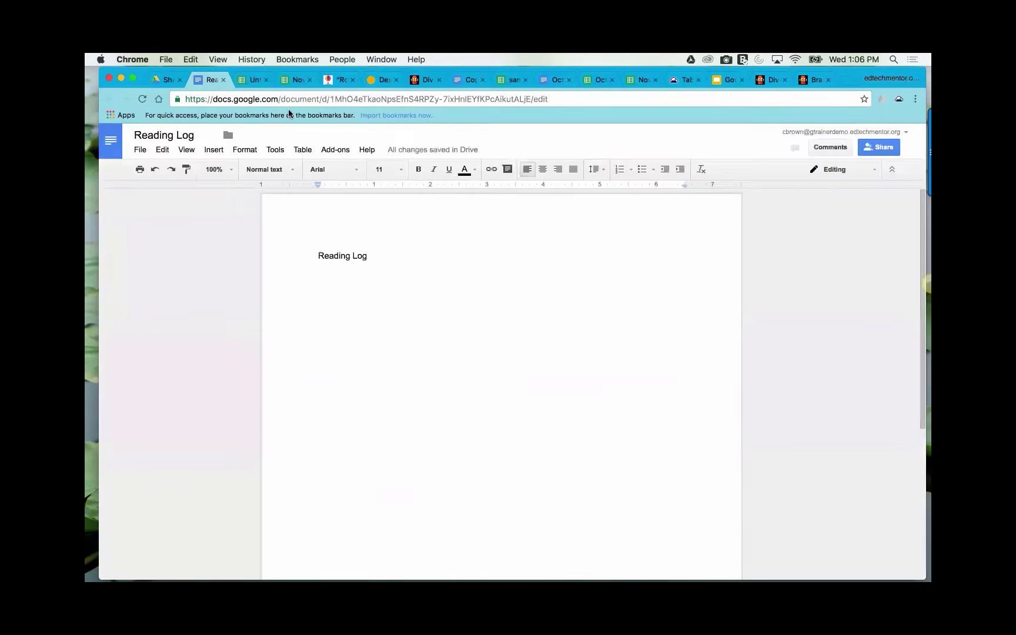
# - Enter 'Reading Log' in B5 and link it to the copied Reading Log document URL
pyautogui.click(254, 80)
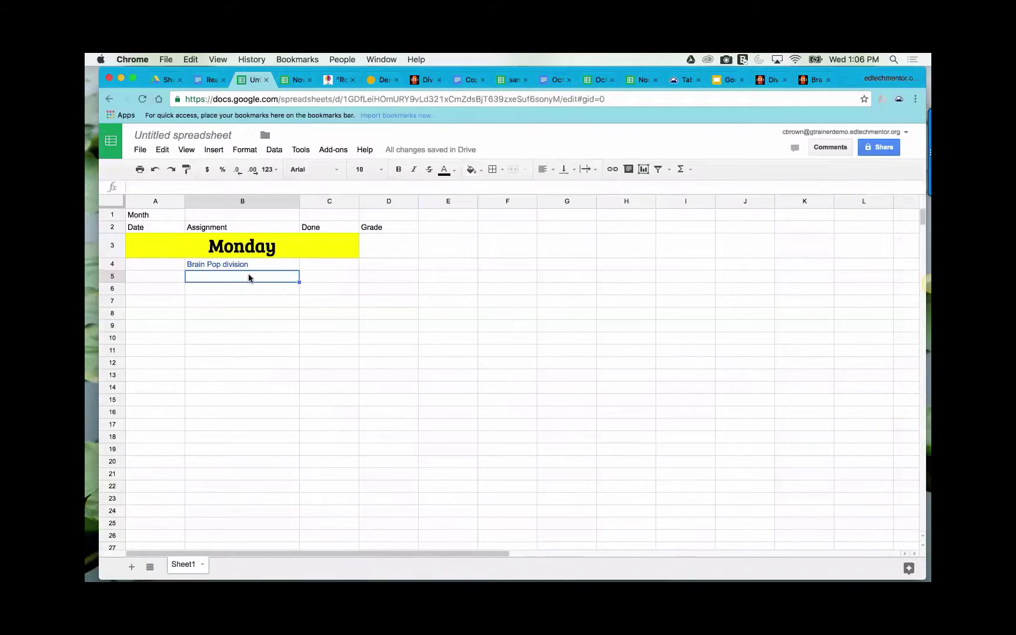
pyautogui.write('Reading ')
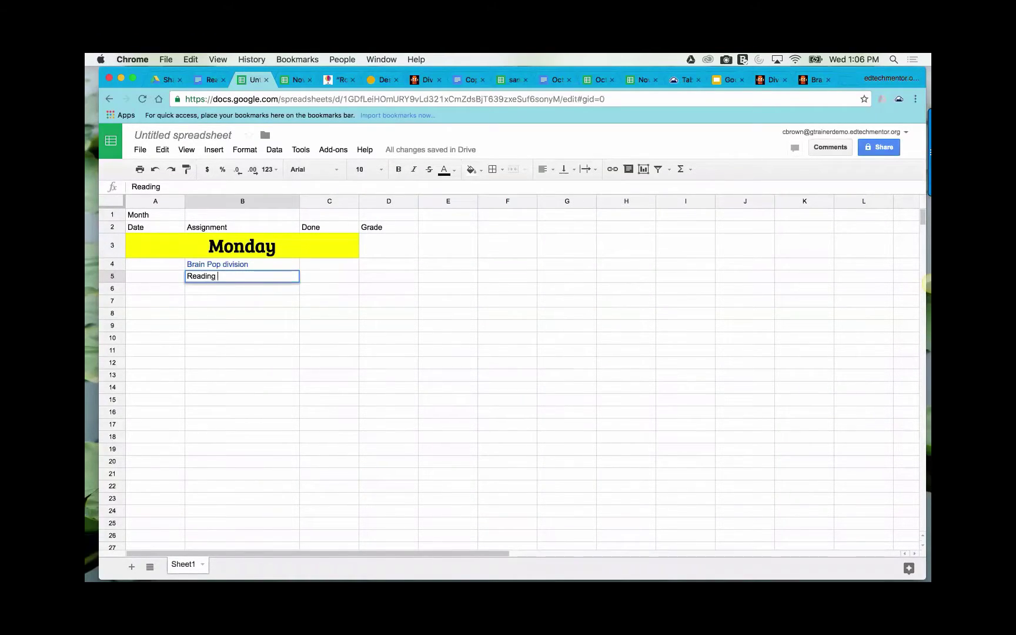
pyautogui.write('Log')
pyautogui.click(612, 169)
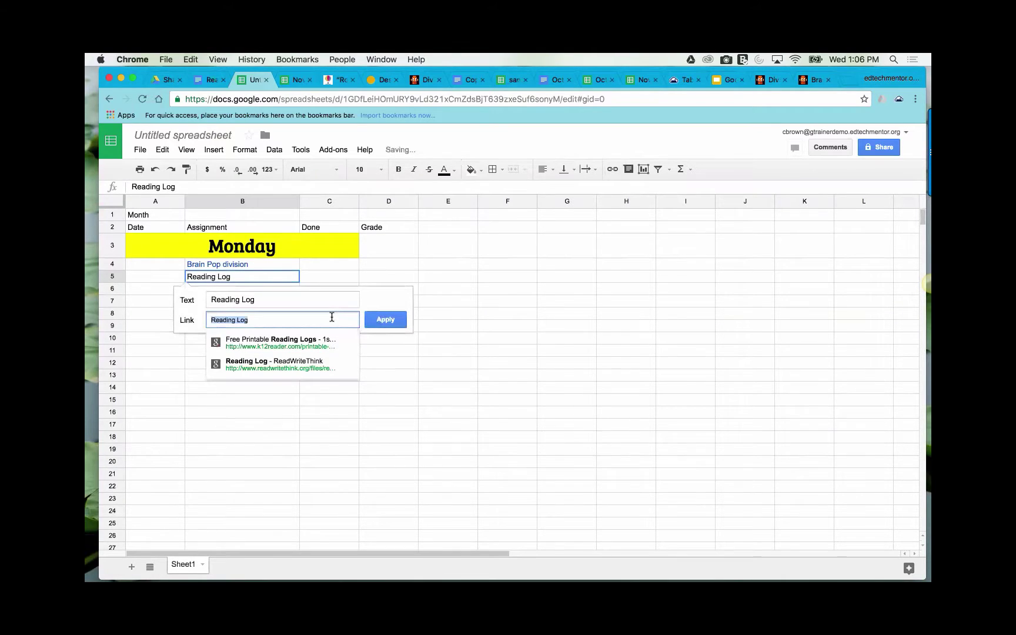
pyautogui.rightClick(289, 322)
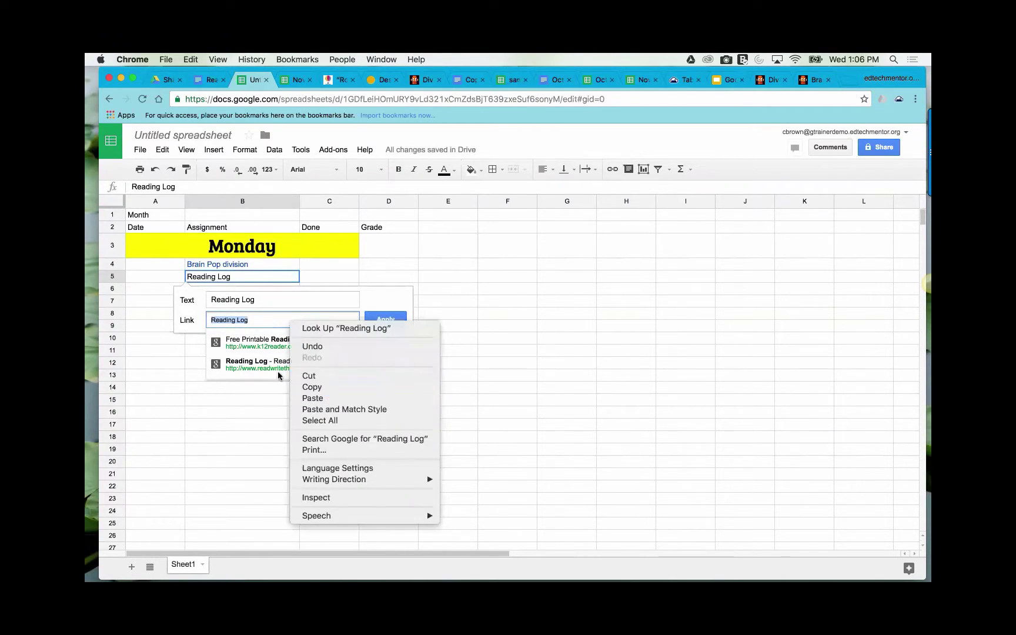
pyautogui.click(320, 398)
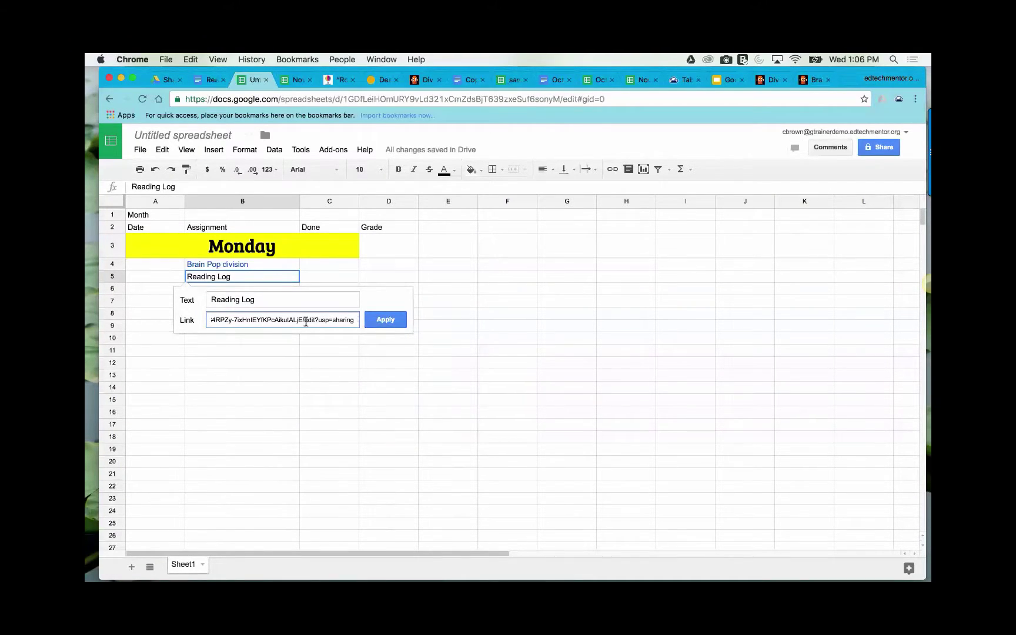
pyautogui.click(385, 319)
# - Test the B5 link by opening the Reading Log document, then return to the spreadsheet
pyautogui.moveTo(217, 277)
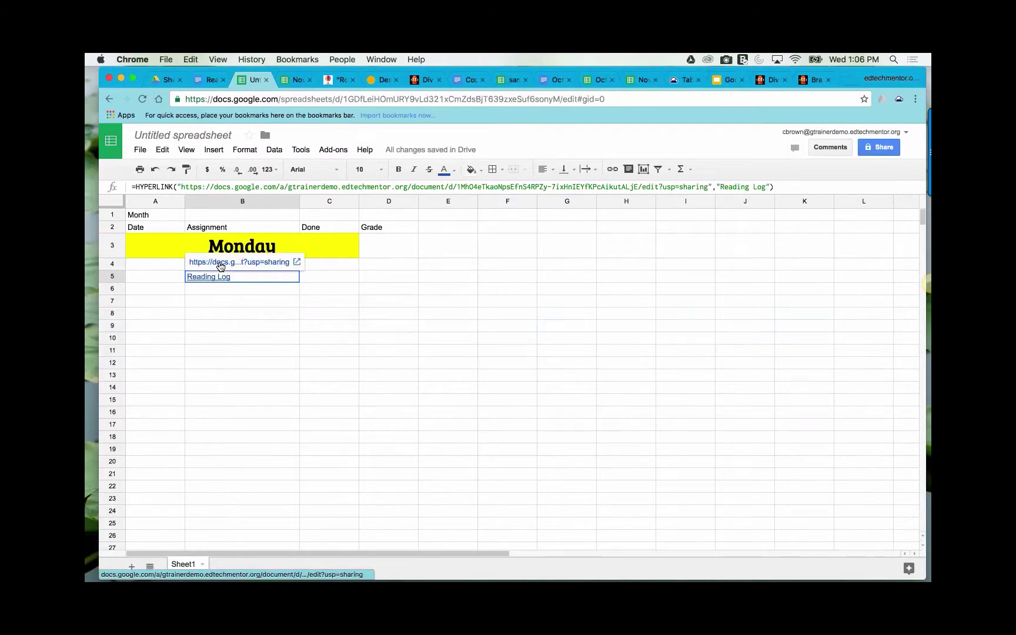
pyautogui.click(219, 261)
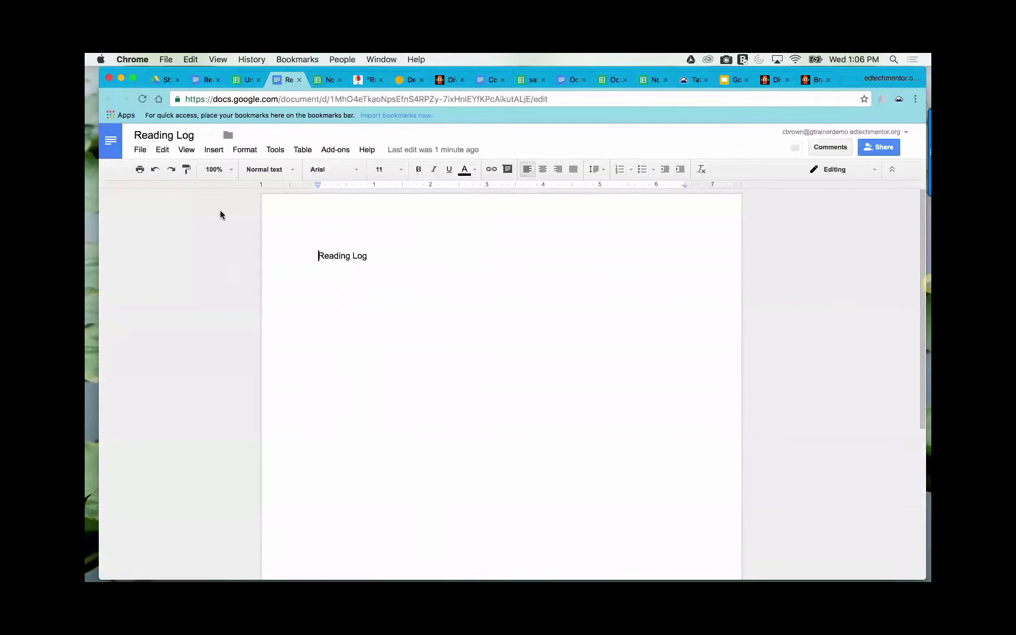
pyautogui.click(248, 81)
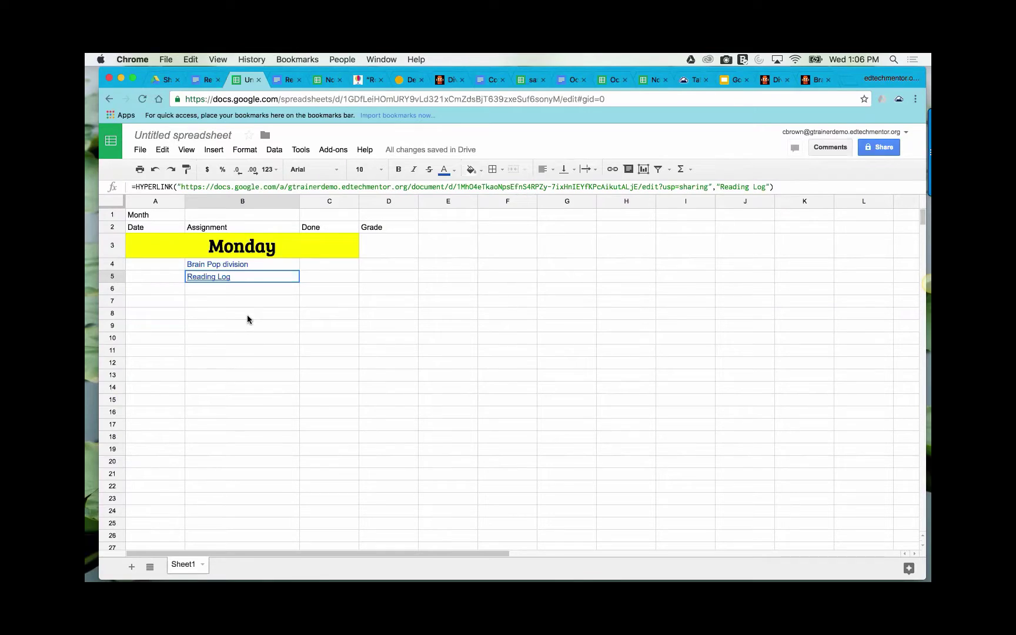
# - Enter 'done' in C4 and C5 beside Brain Pop division and Reading Log
pyautogui.click(322, 264)
pyautogui.write('done')
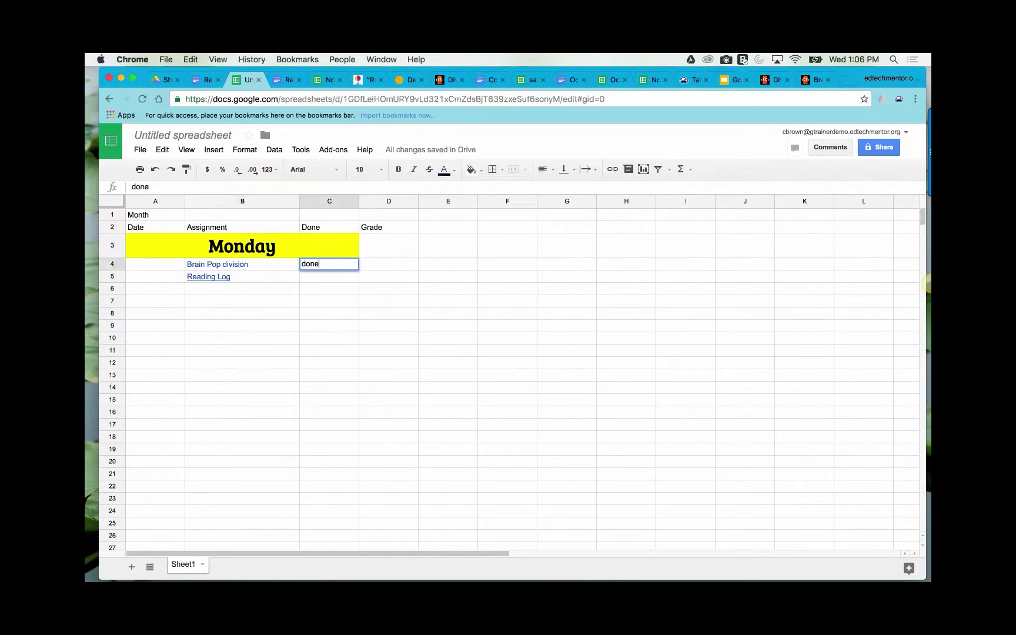
pyautogui.press('Return')
pyautogui.write('done')
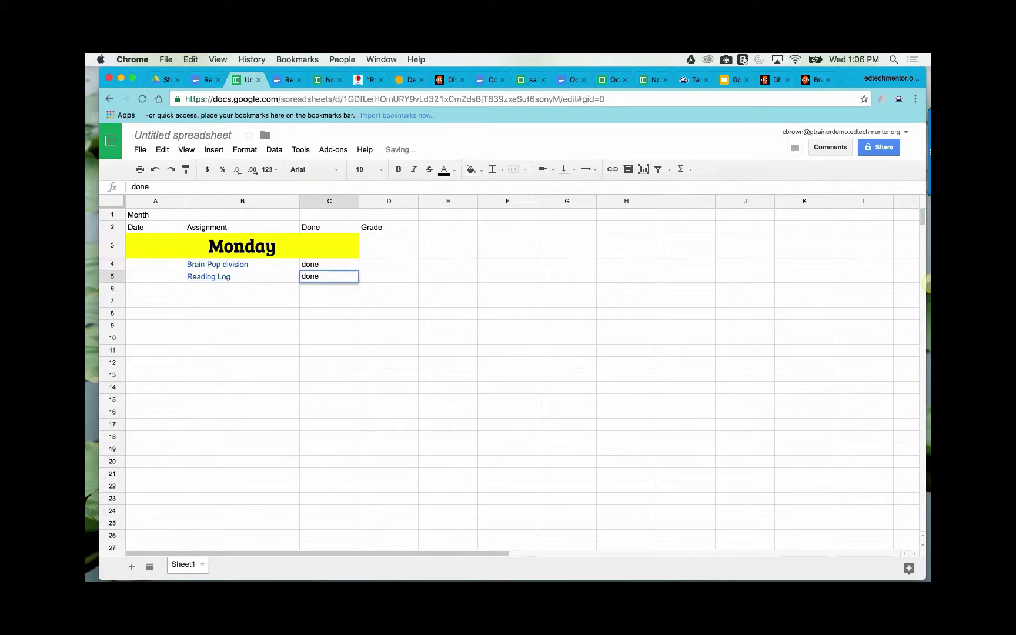
pyautogui.press('Return')
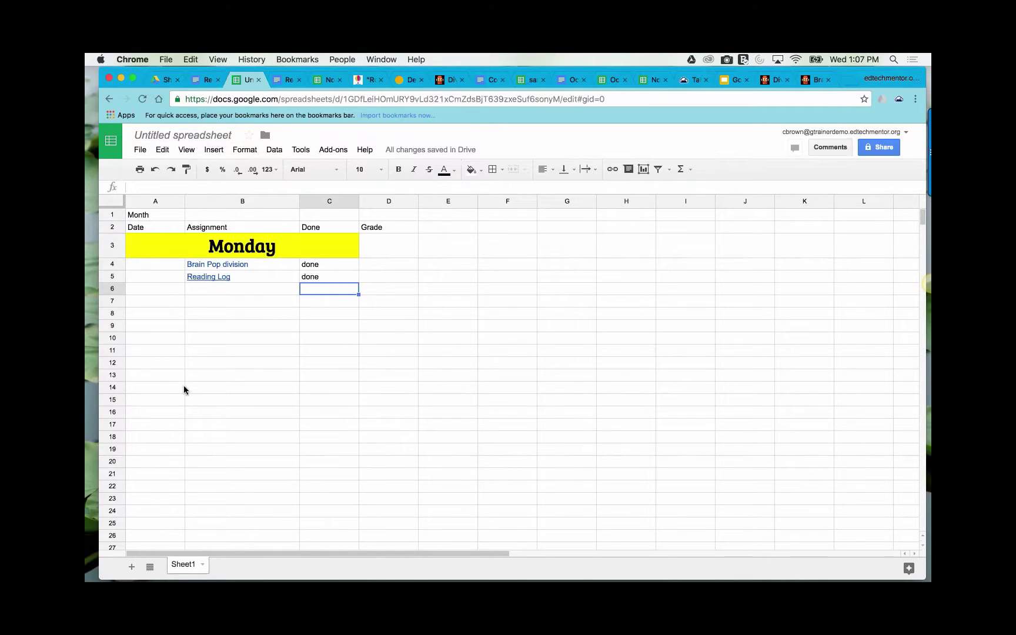
# - Rename the untitled spreadsheet to Template
pyautogui.click(168, 134)
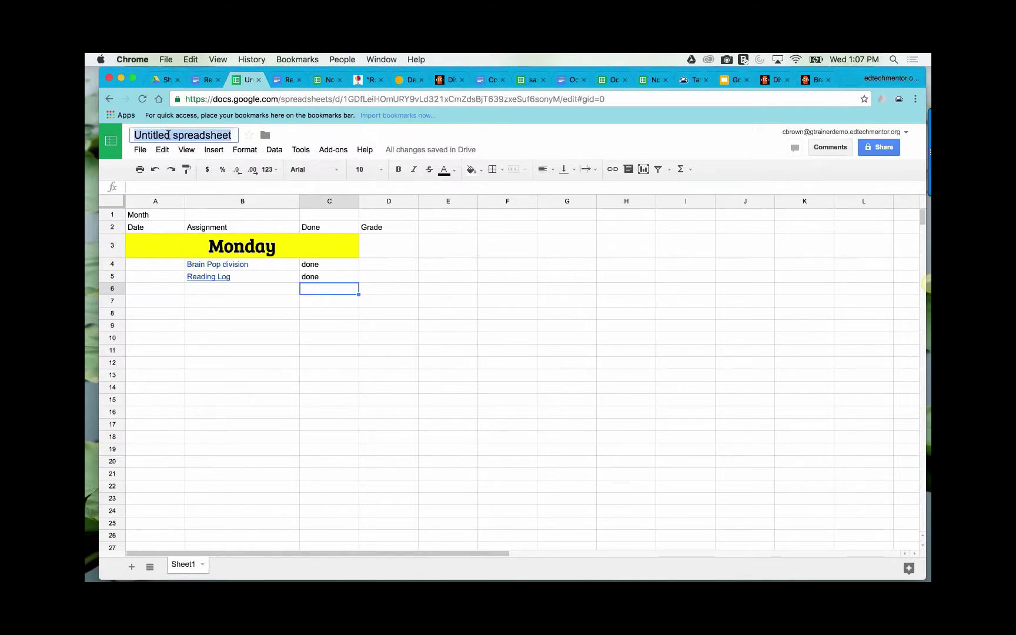
pyautogui.write('Tem')
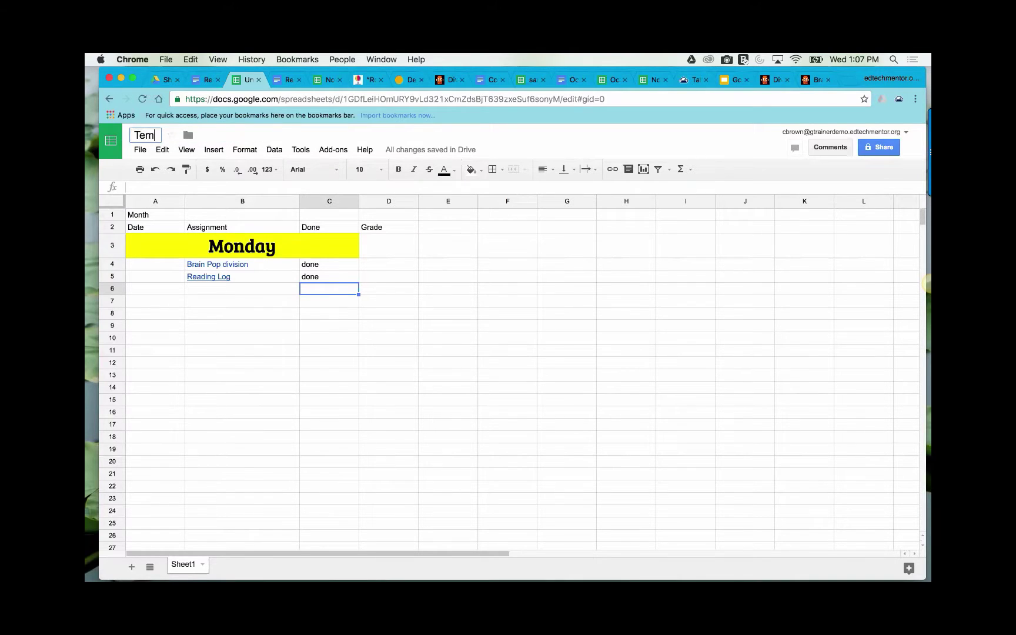
pyautogui.write('plate')
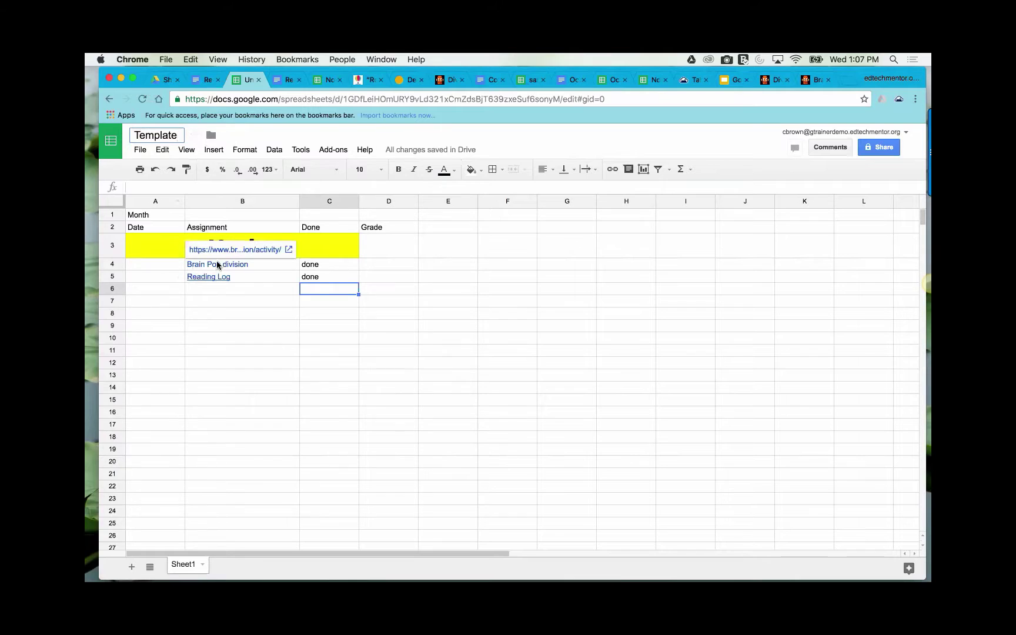
pyautogui.click(179, 290)
# - Fill Monday's rows A4:C7 with yellow and begin typing the Tuesday label in B9
pyautogui.moveTo(170, 266); pyautogui.dragTo(326, 302)
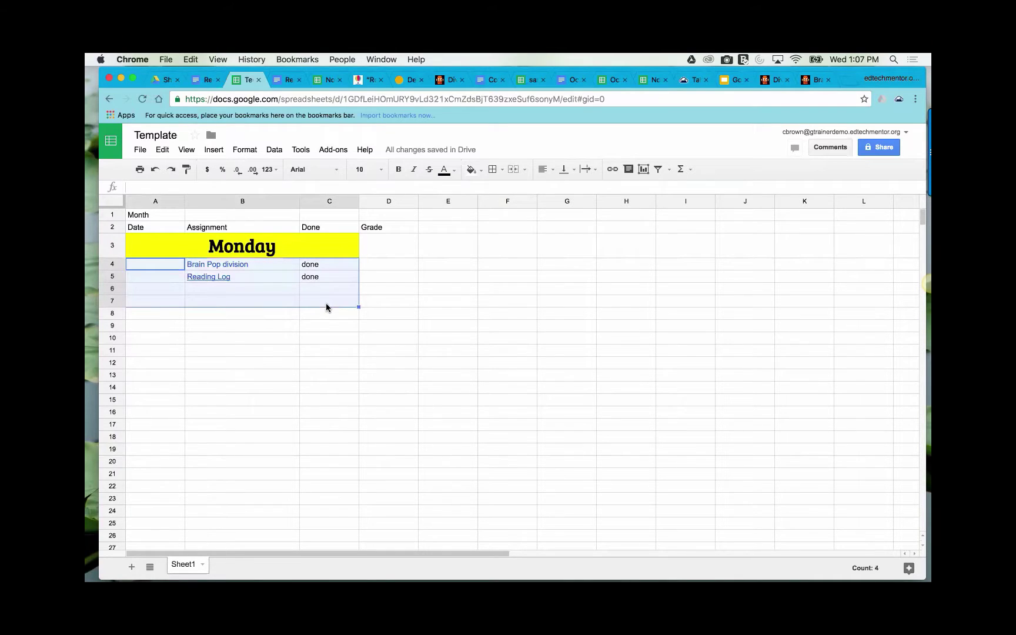
pyautogui.click(482, 170)
pyautogui.click(508, 221)
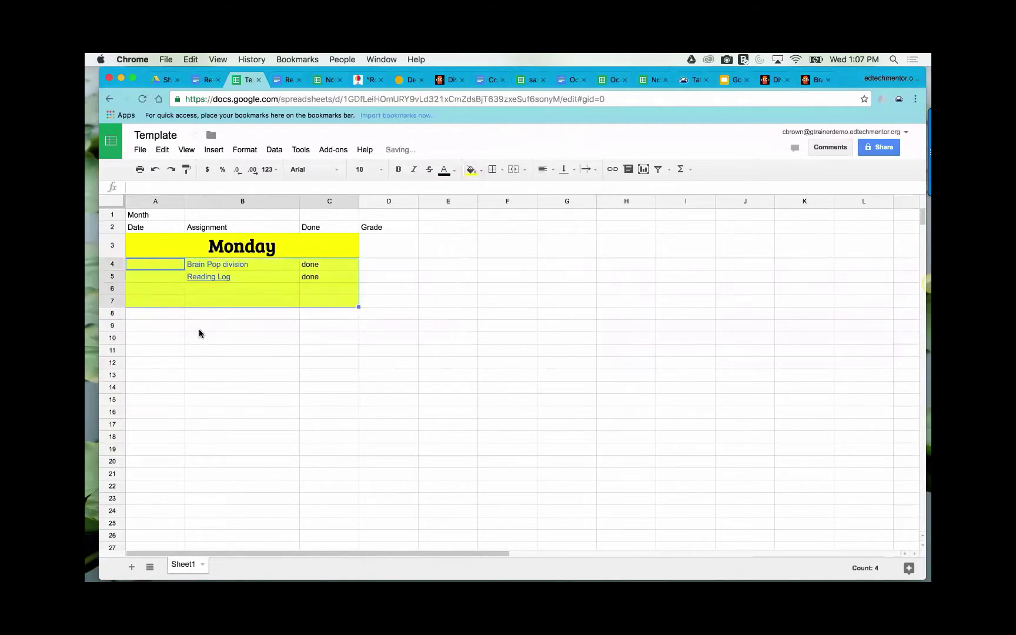
pyautogui.click(199, 326)
pyautogui.write('Tue')
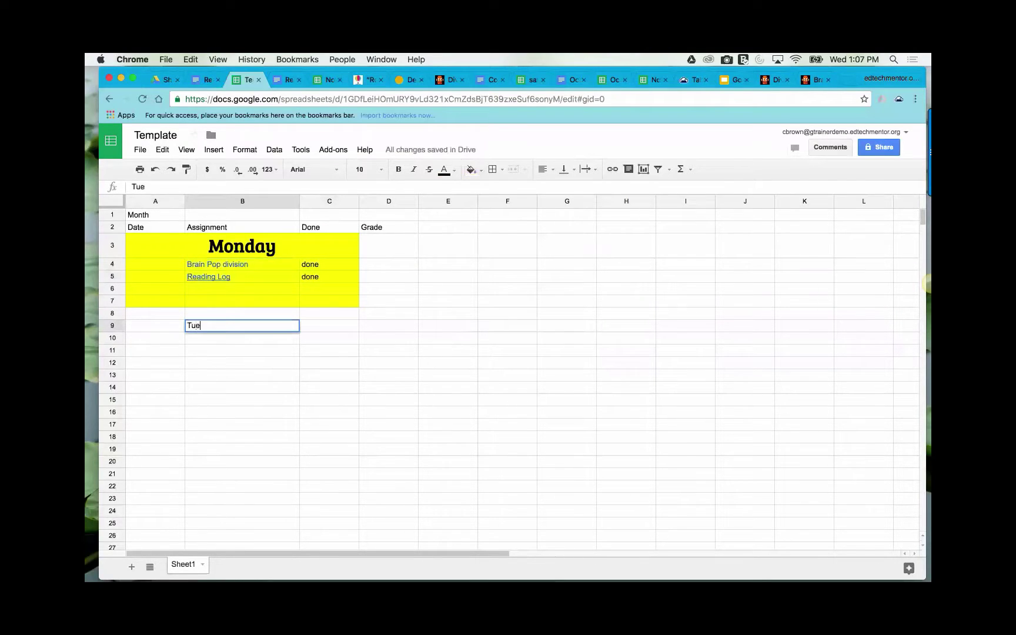
pyautogui.write('sdau')
# - Copy the yellow Monday header into row 9 and retitle it Tuesday
pyautogui.click(181, 240)
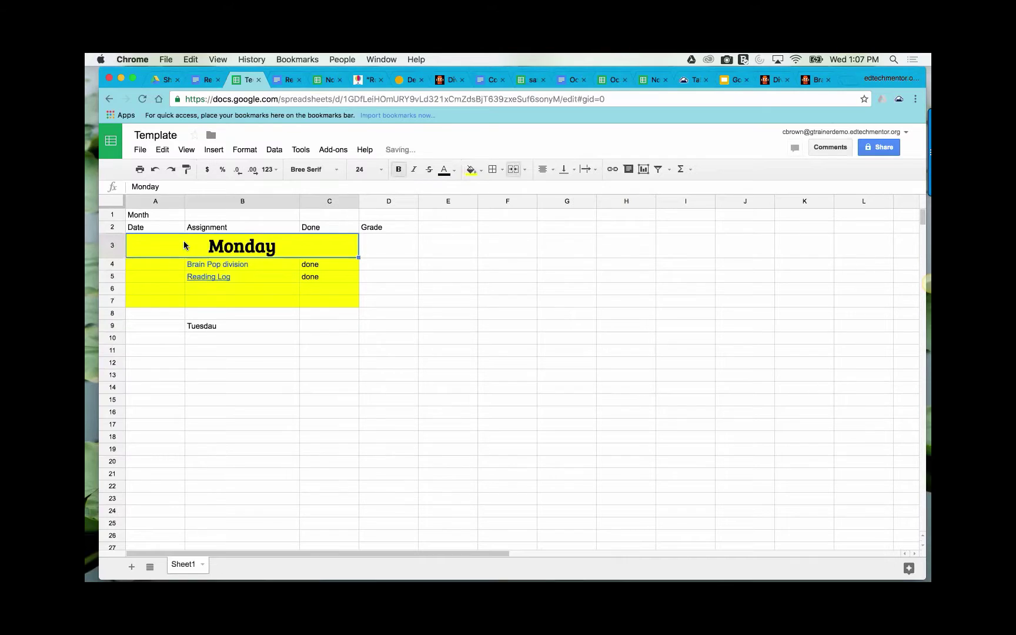
pyautogui.hotkey('ctrl', 'c')
pyautogui.click(142, 328)
pyautogui.hotkey('ctrl', 'v')
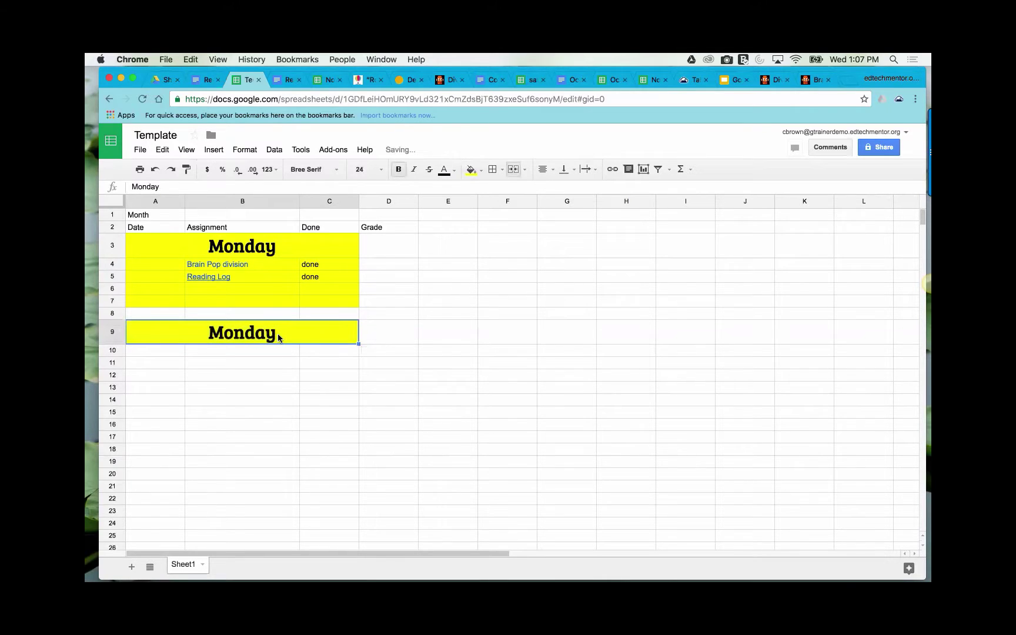
pyautogui.click(159, 186)
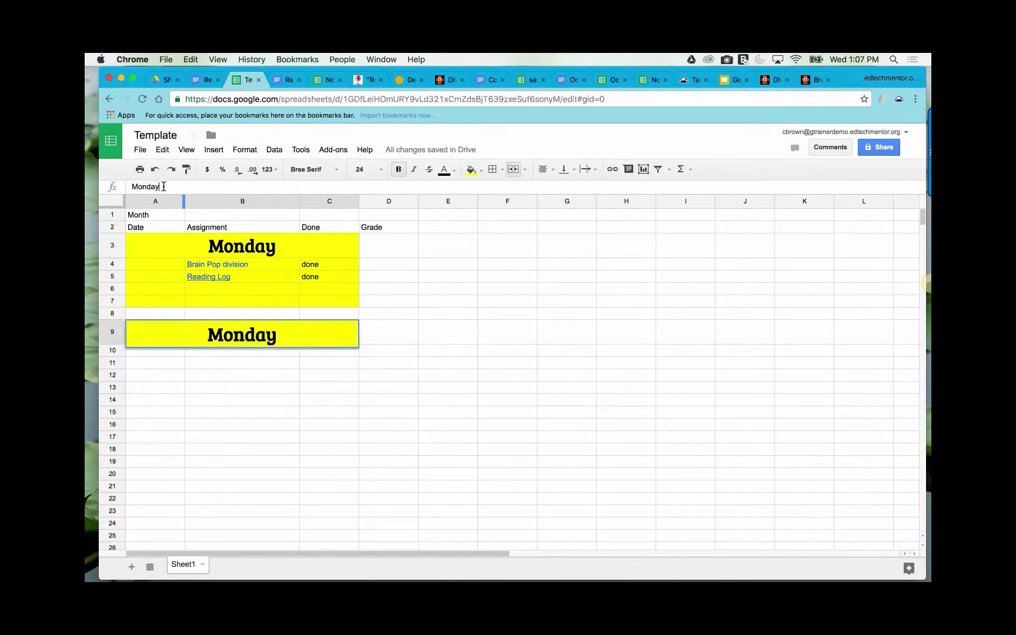
pyautogui.press('BackSpace')
pyautogui.press('BackSpace')
pyautogui.press('BackSpace')
pyautogui.press('BackSpace')
pyautogui.press('BackSpace')
pyautogui.press('BackSpace')
pyautogui.write('T')
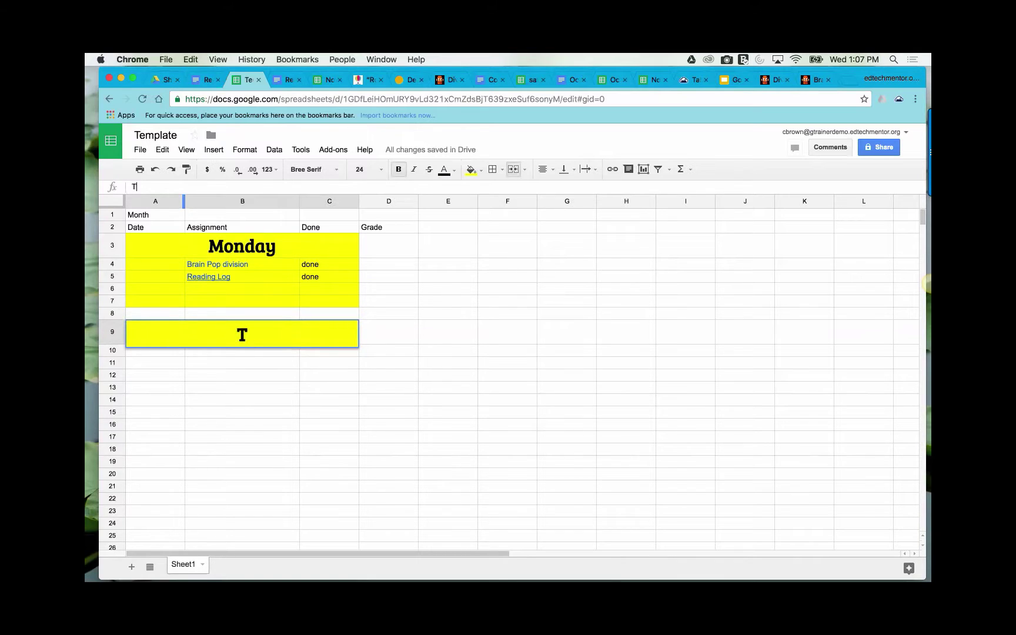
pyautogui.write('uesday')
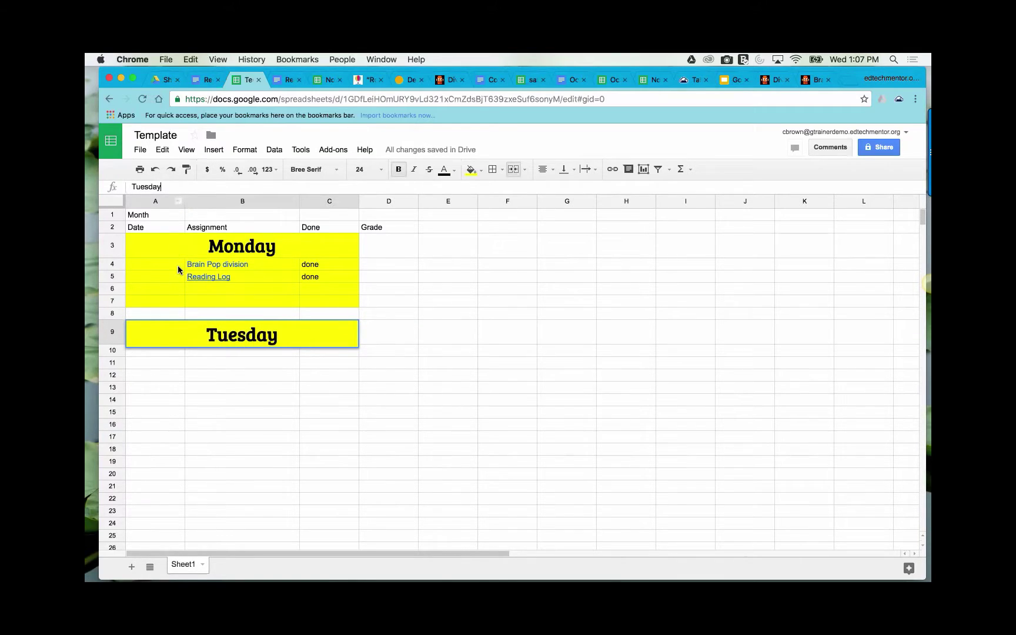
pyautogui.click(221, 364)
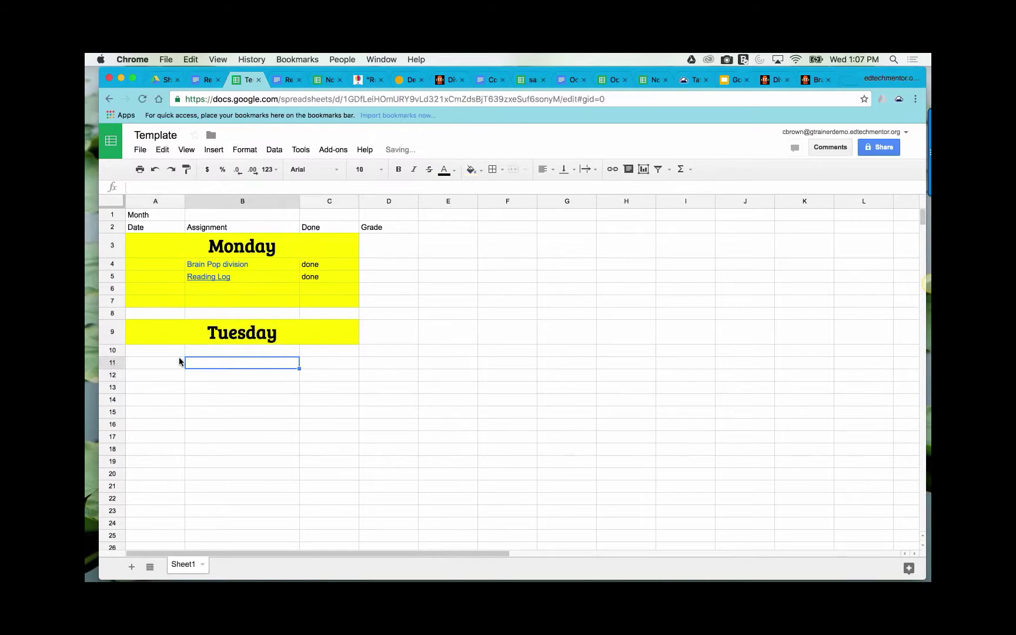
# - Paste the header into column A of row 15 and retitle it Wednesday
pyautogui.click(216, 413)
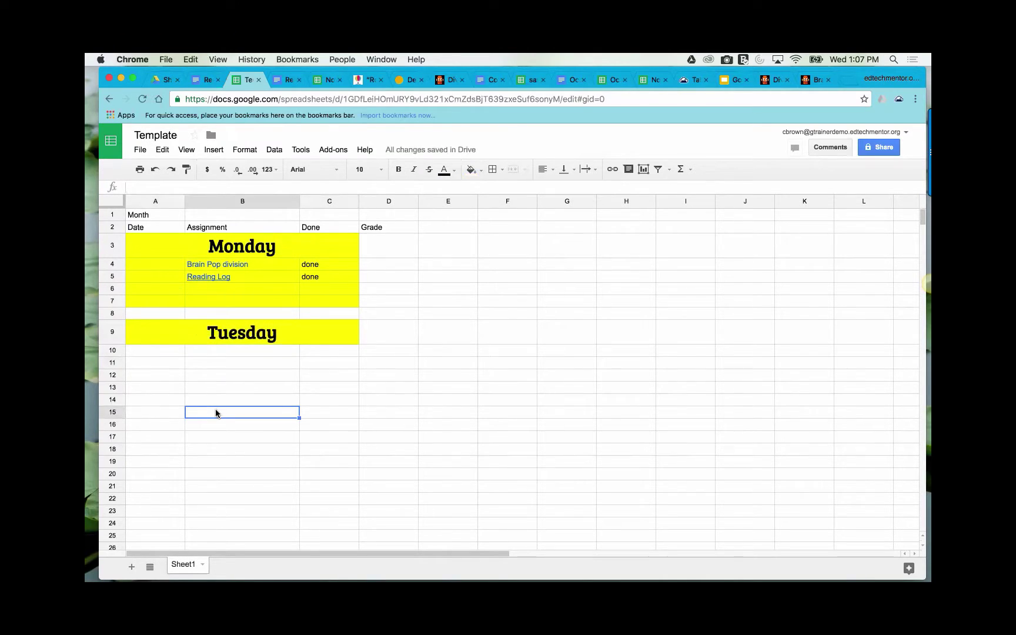
pyautogui.press('super+v')
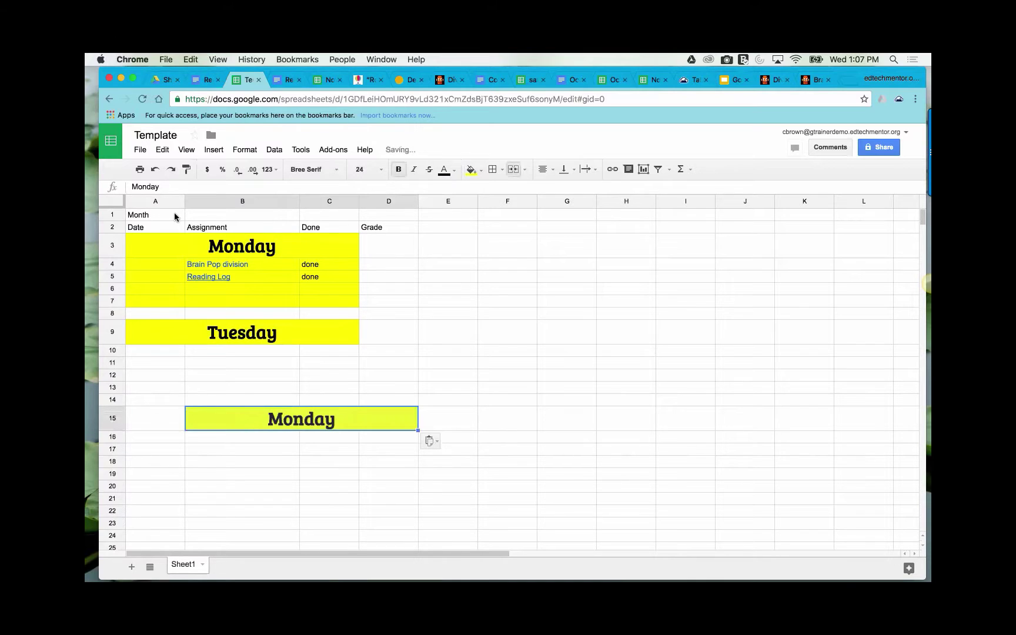
pyautogui.click(155, 170)
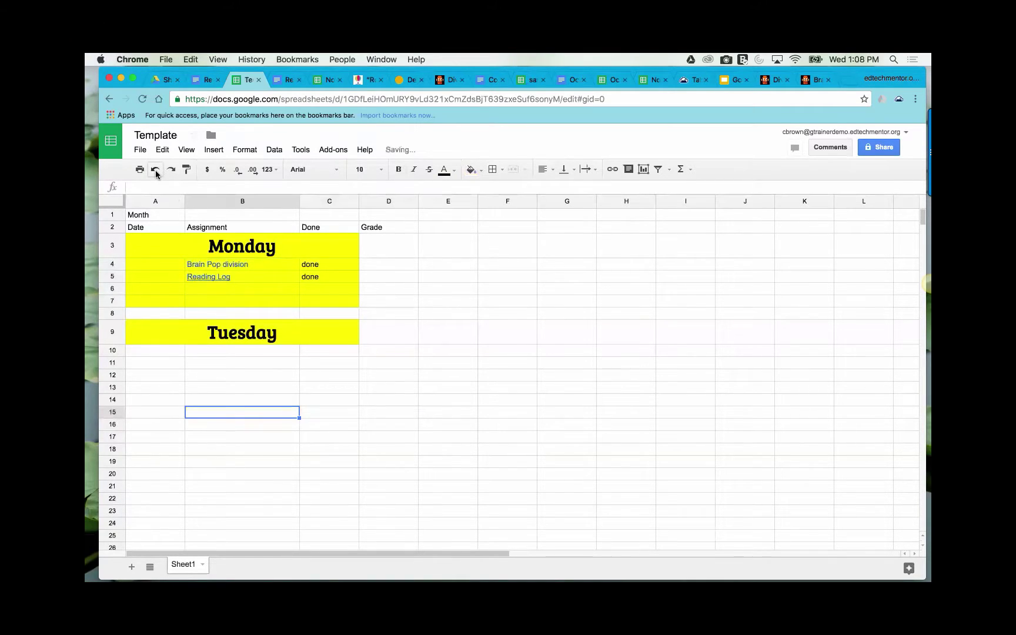
pyautogui.click(147, 414)
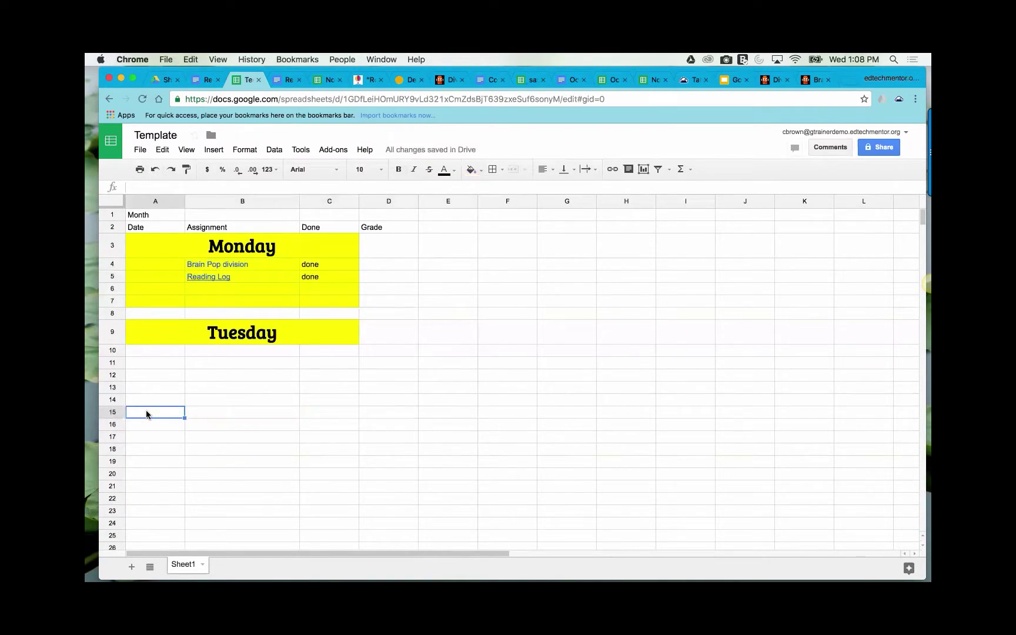
pyautogui.press('super+v')
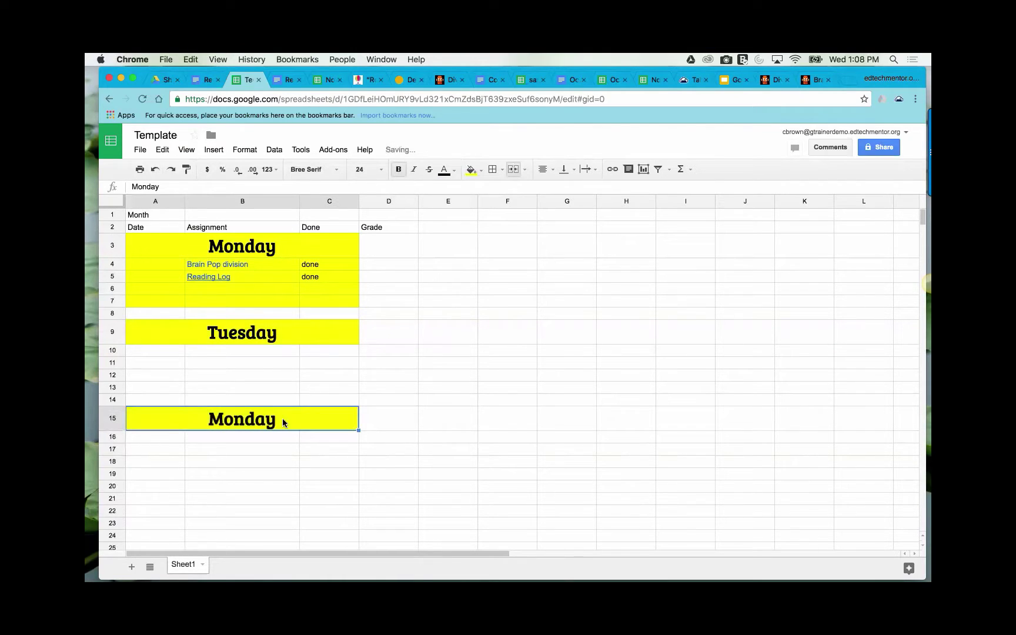
pyautogui.moveTo(160, 187); pyautogui.dragTo(123, 186)
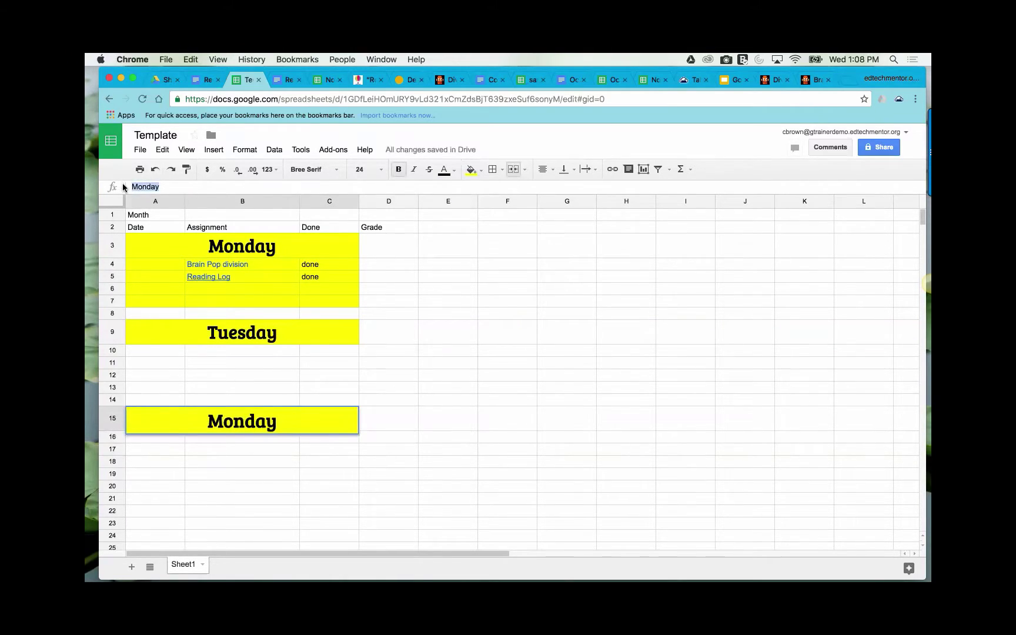
pyautogui.write('Wedn')
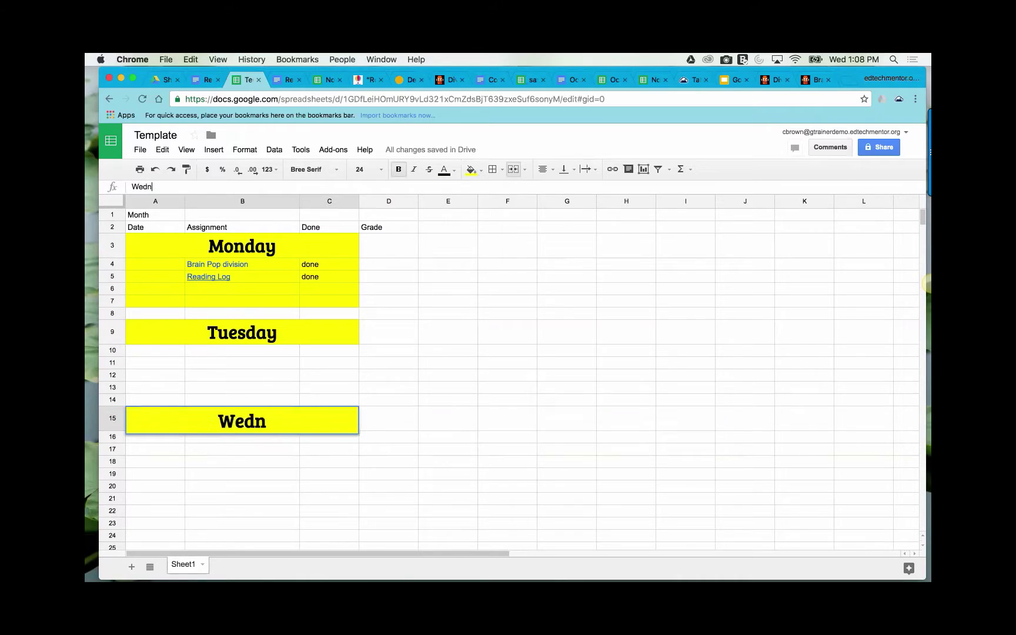
pyautogui.write('esday')
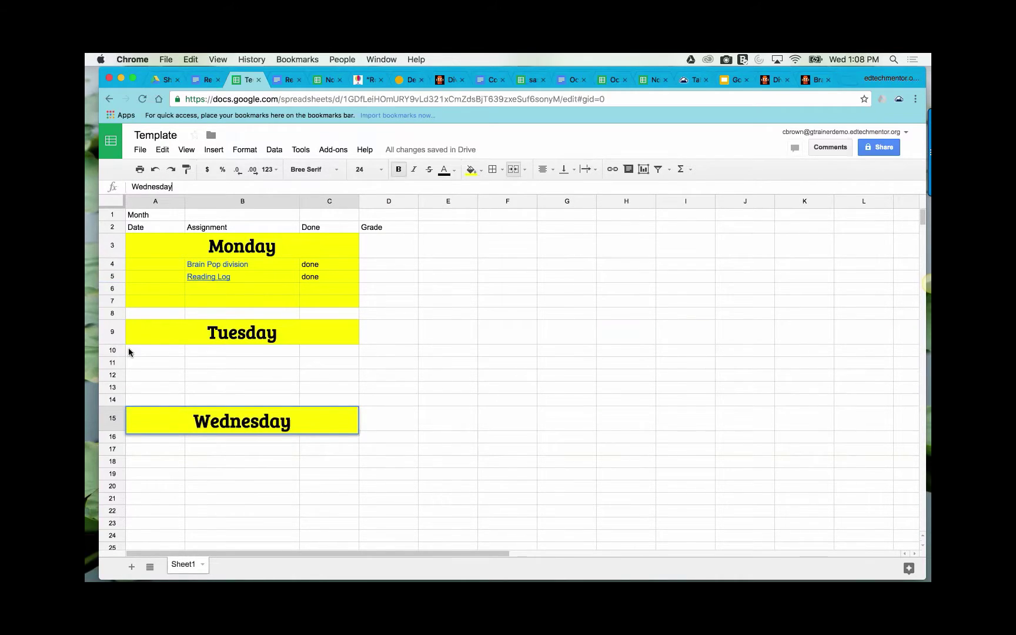
pyautogui.click(233, 459)
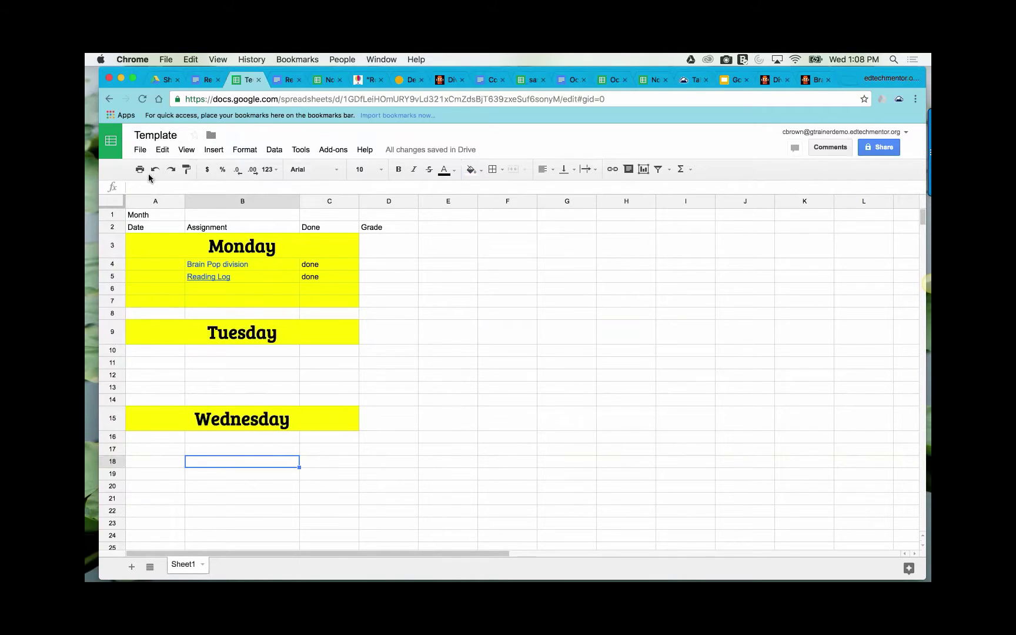
# - Dismiss the File menu unused and switch to the November Assignments spreadsheet's History sheet
pyautogui.click(140, 150)
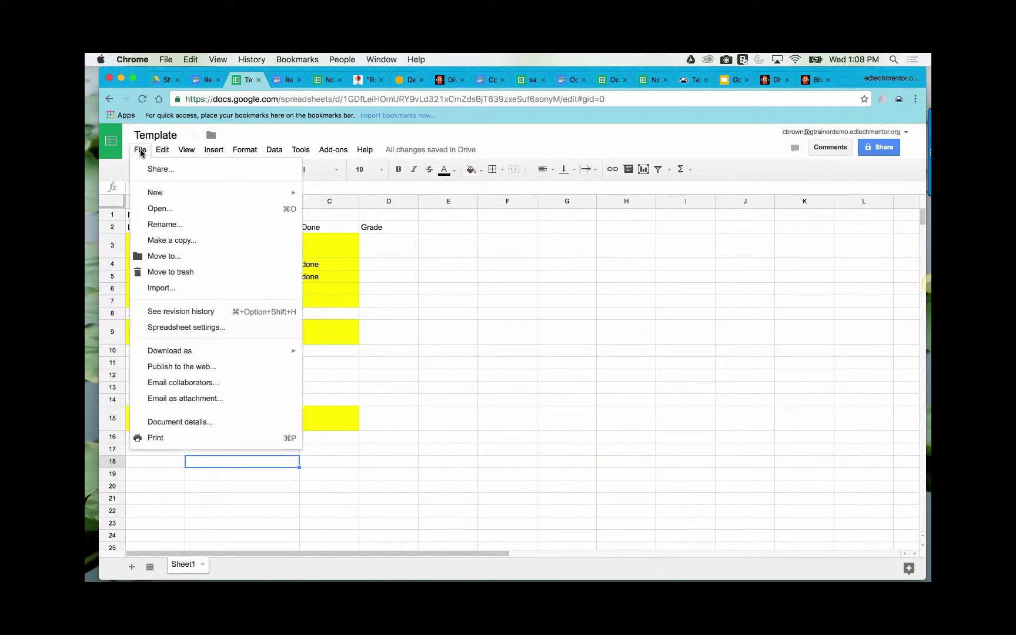
pyautogui.moveTo(162, 150)
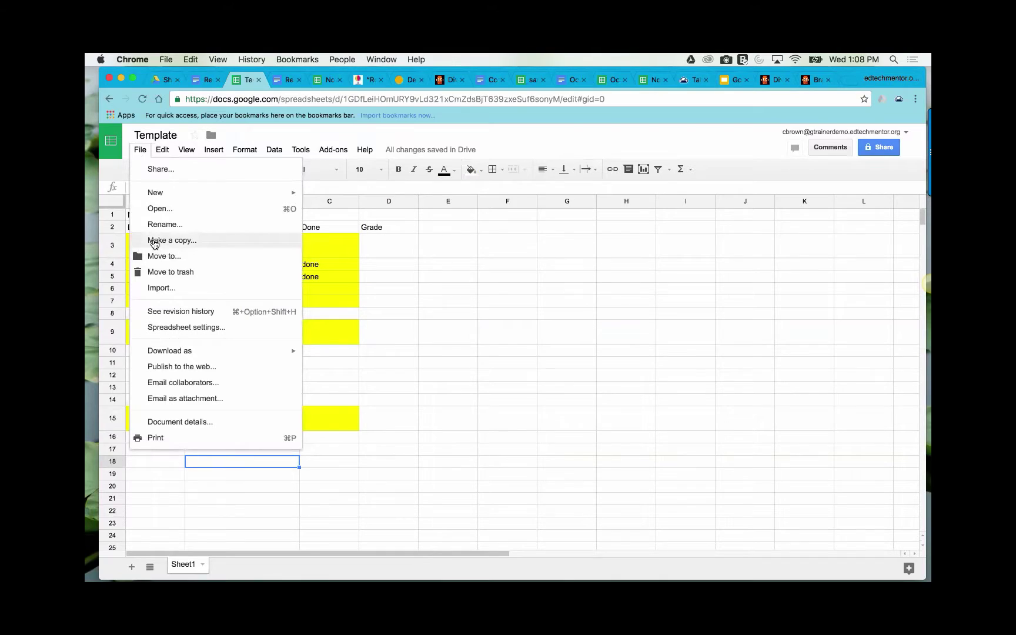
pyautogui.click(244, 516)
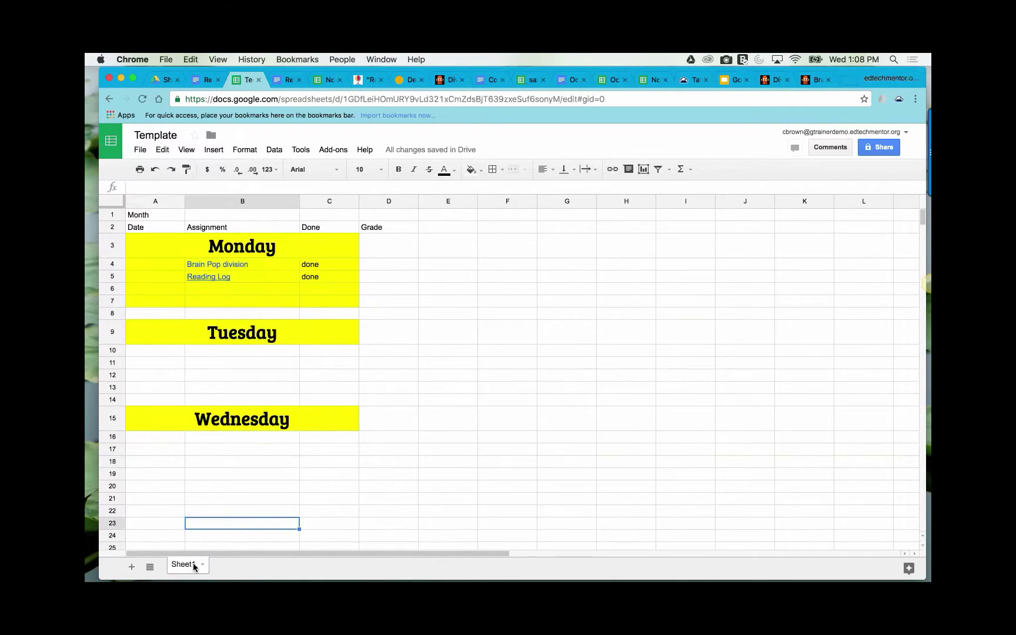
pyautogui.click(329, 80)
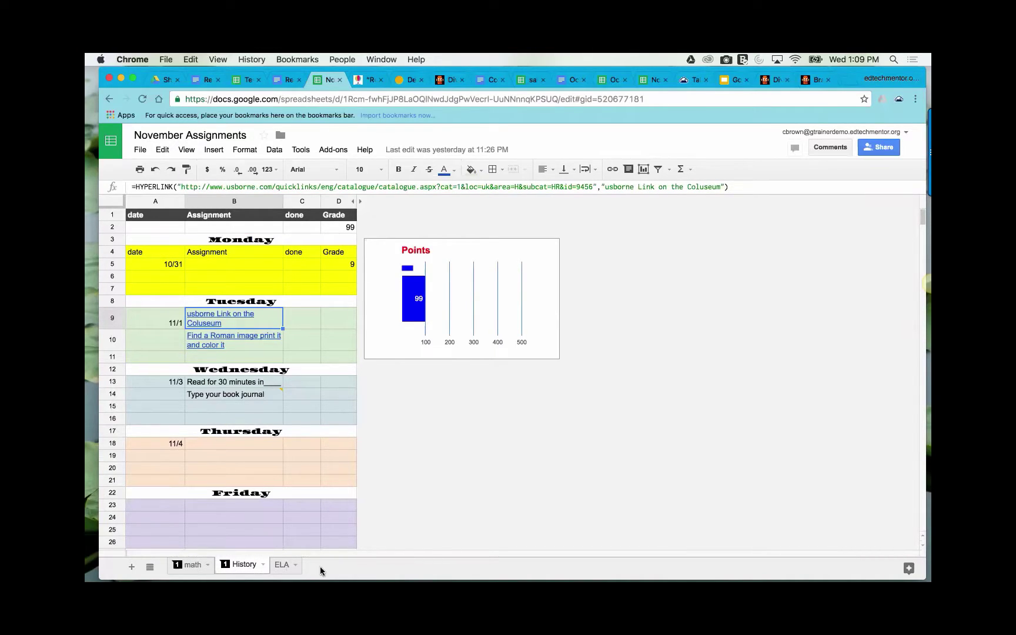
# - Check November Assignments' Math sheet, glance at Template, then come back
pyautogui.click(194, 565)
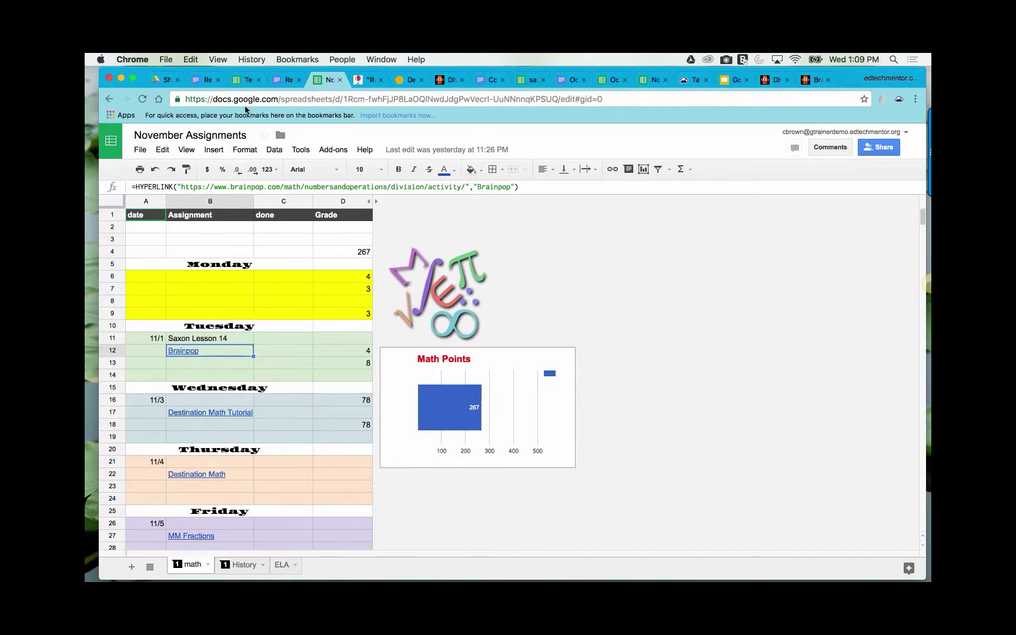
pyautogui.click(244, 80)
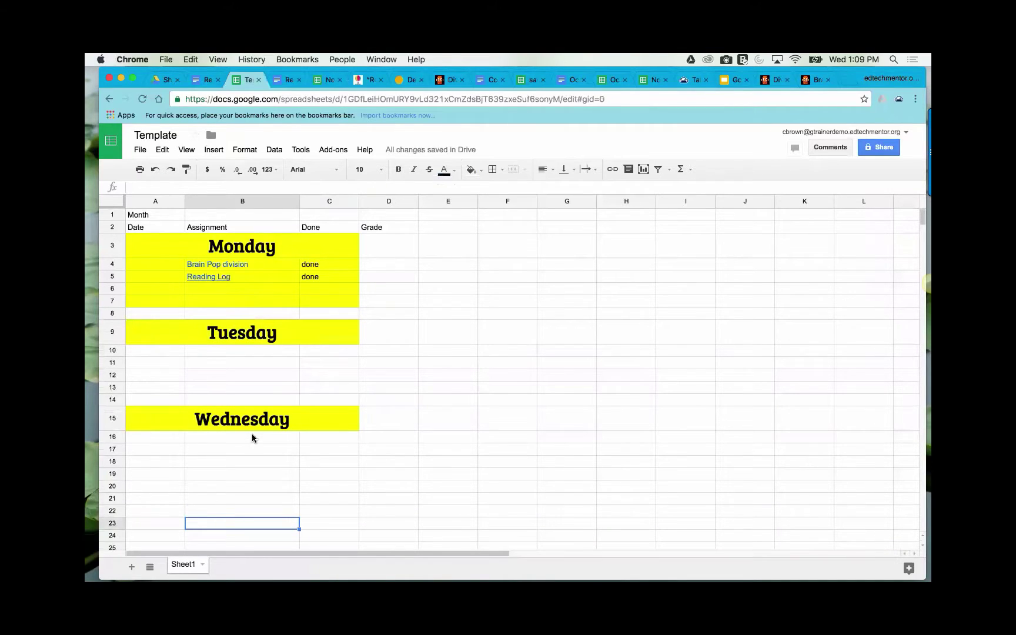
pyautogui.click(327, 81)
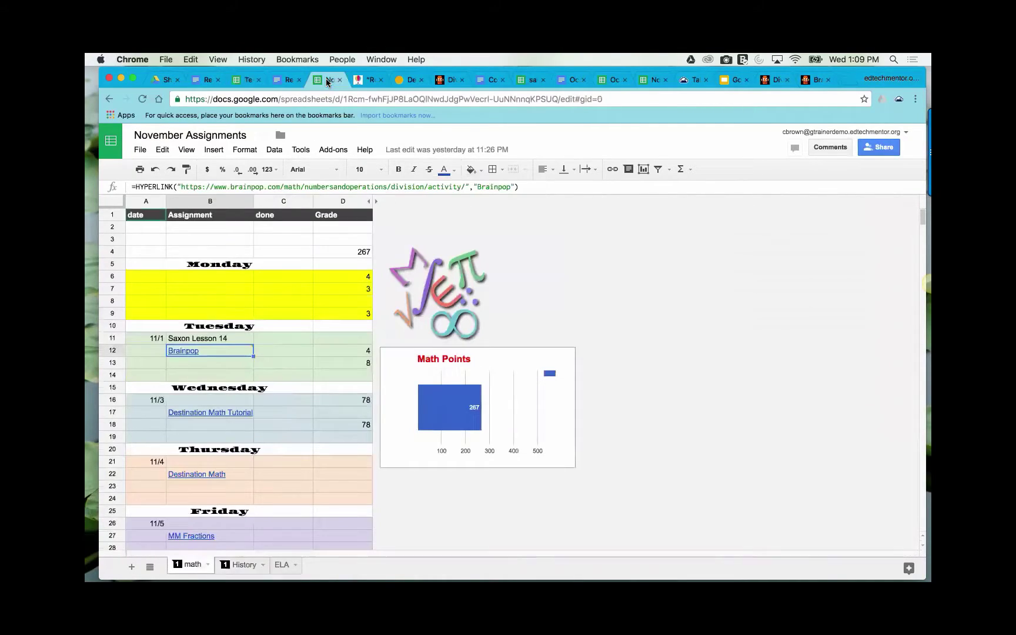
# - Copy rows 1–123 of the History sheet's weekly layout and switch to Template
pyautogui.click(243, 565)
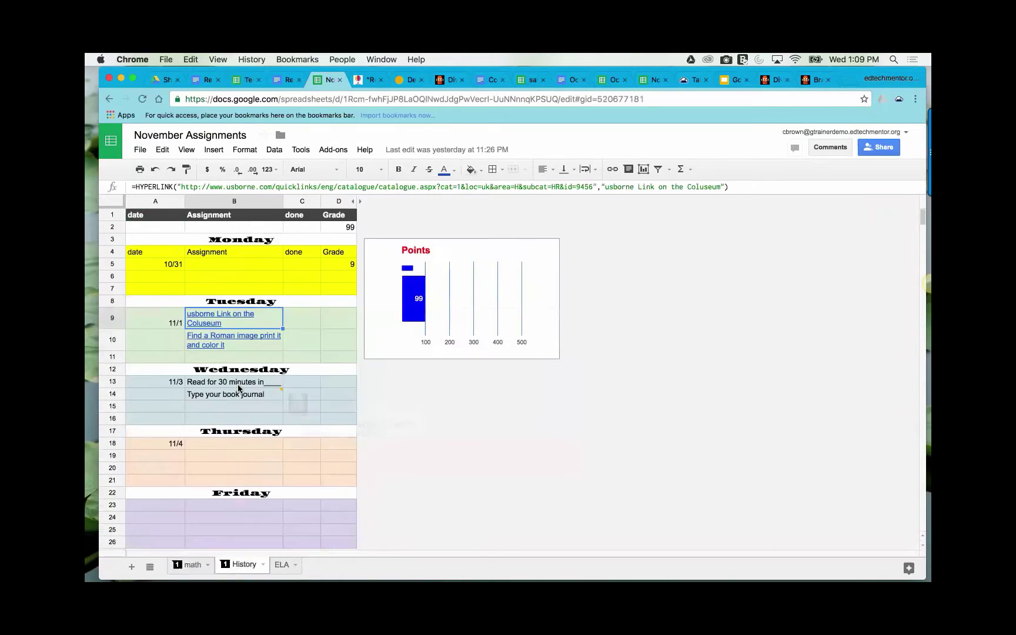
pyautogui.click(169, 229)
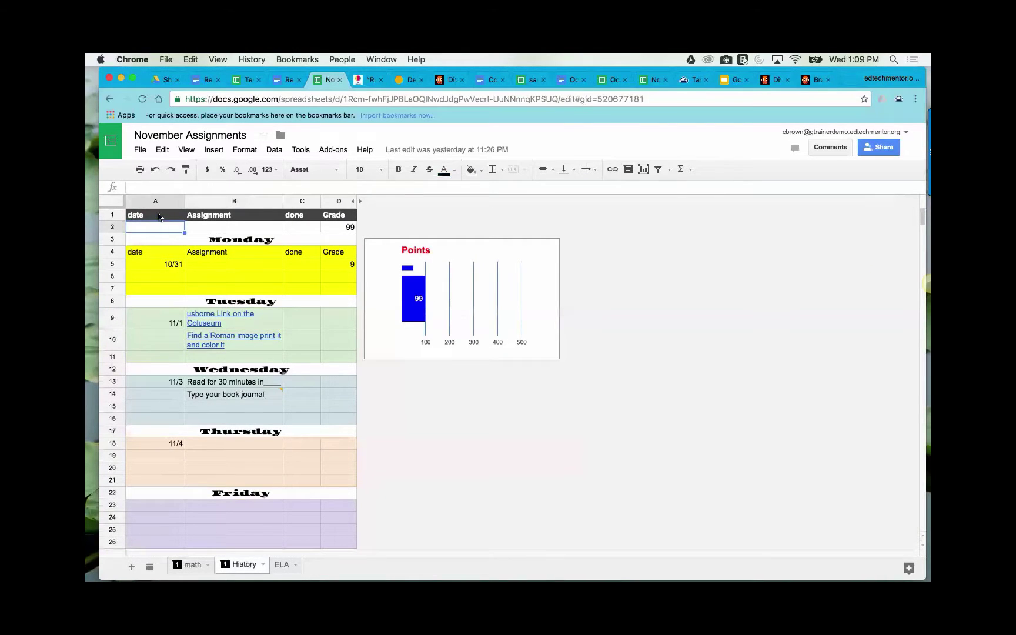
pyautogui.moveTo(113, 215); pyautogui.dragTo(122, 450)
pyautogui.press('super+c')
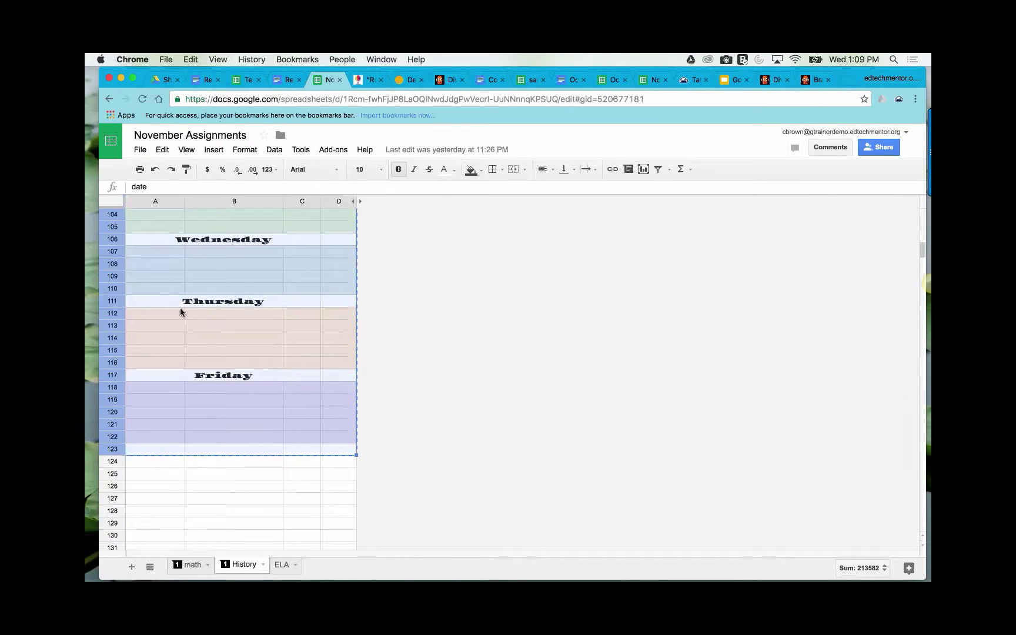
pyautogui.click(249, 77)
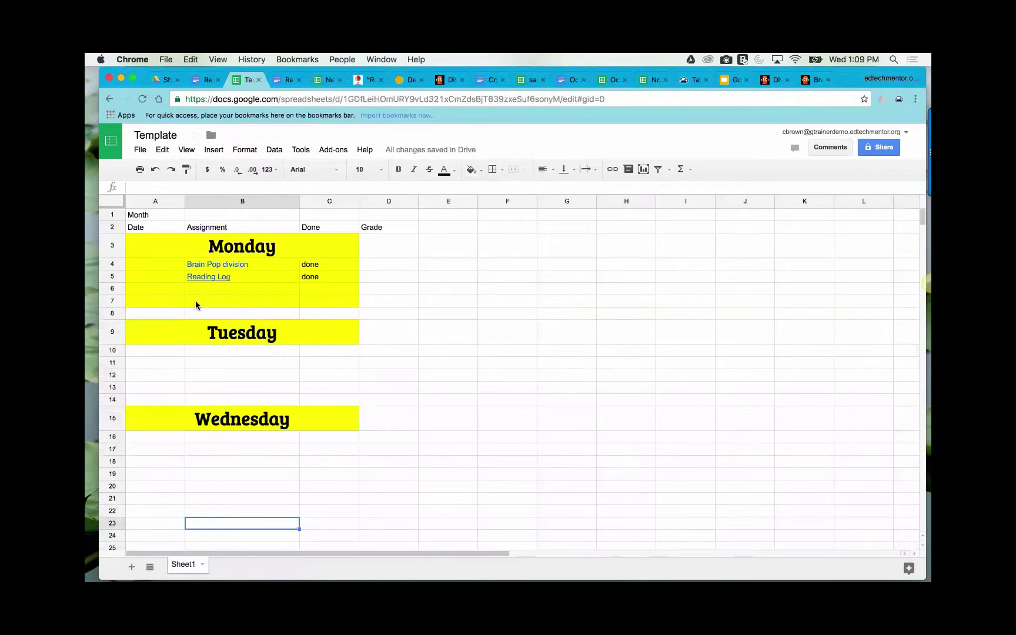
# - Paste the copied coloured weekly assignment layout into the Template starting at row 1
pyautogui.click(113, 215)
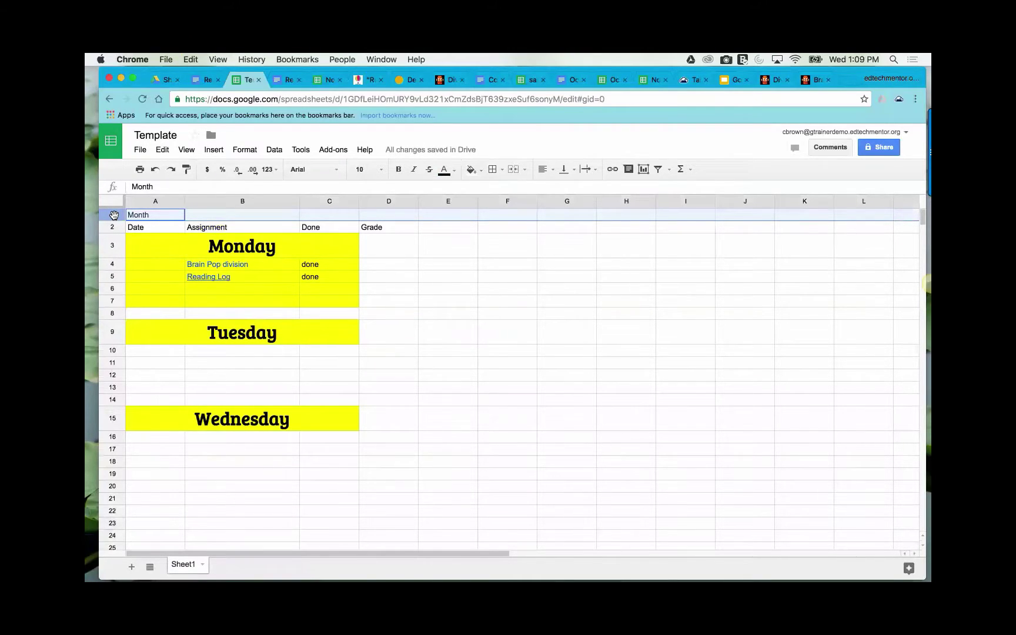
pyautogui.press('super+v')
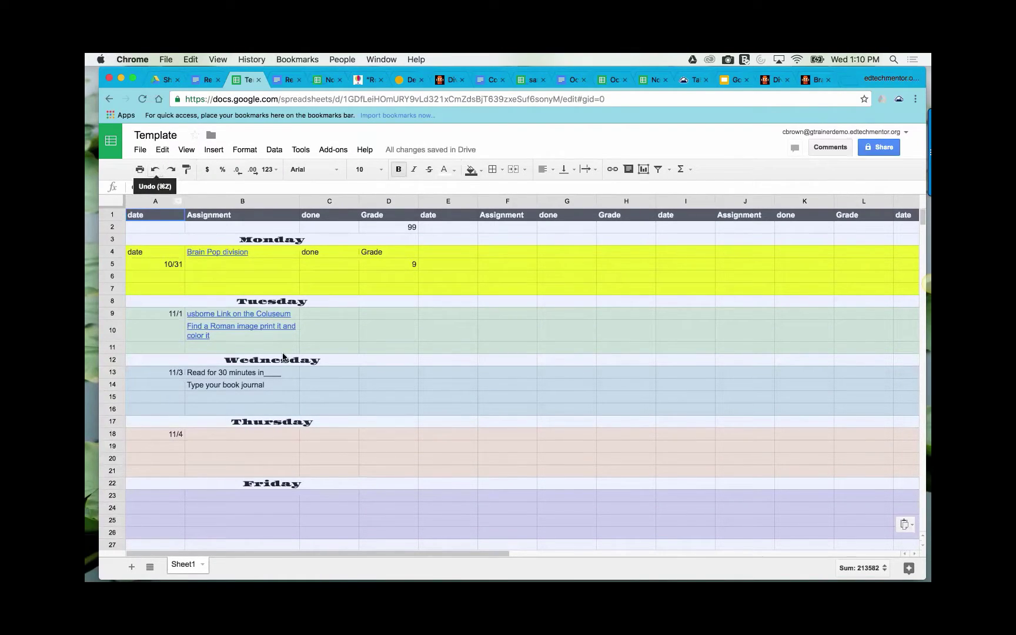
pyautogui.click(274, 460)
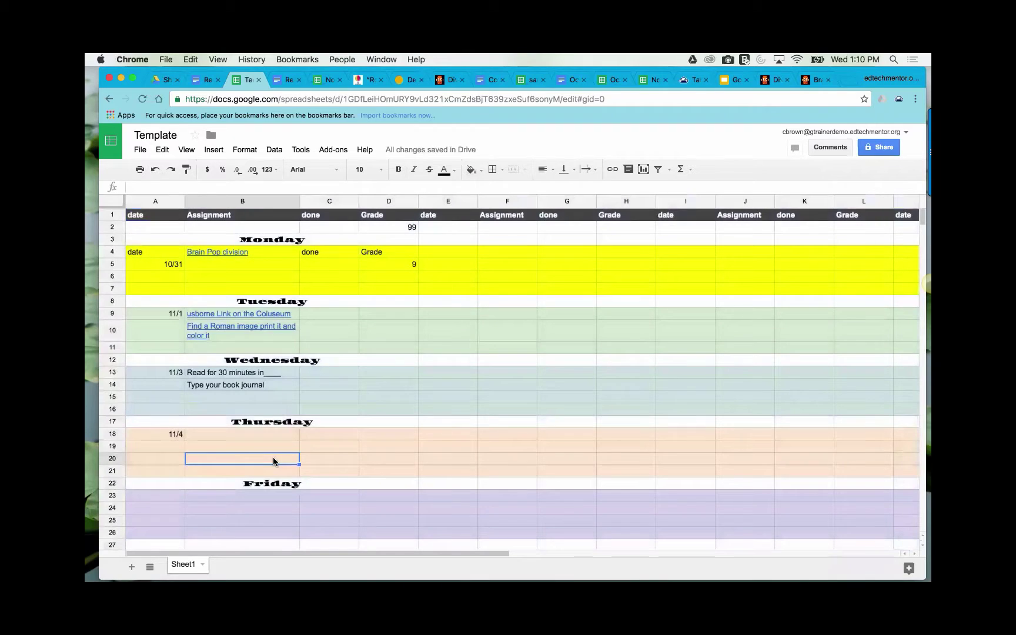
# - Hide columns E through Z so only the layout's columns A–D remain visible
pyautogui.click(427, 203)
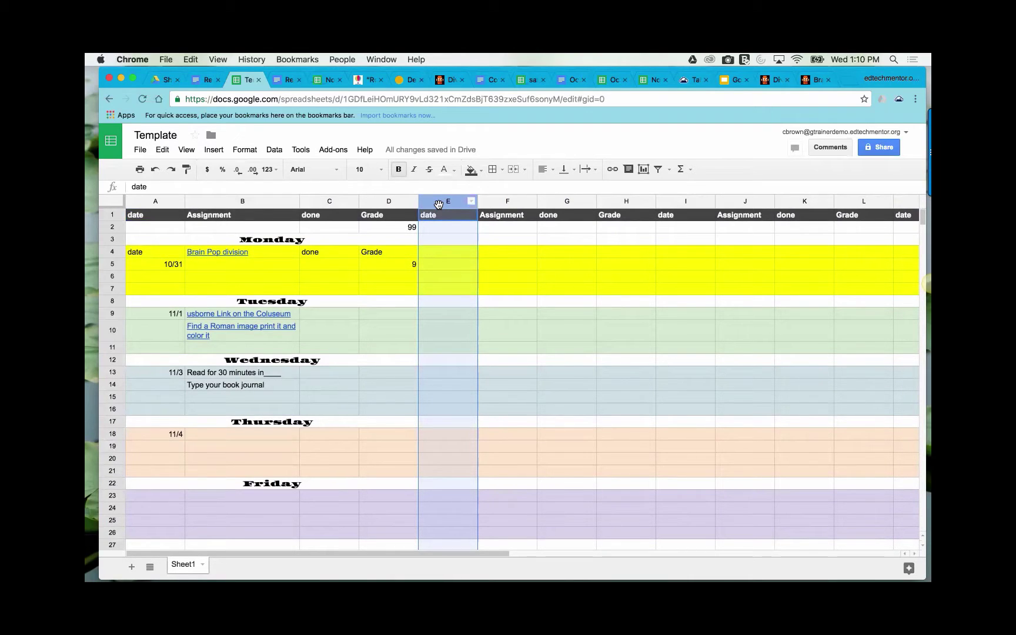
pyautogui.moveTo(437, 204); pyautogui.dragTo(917, 203)
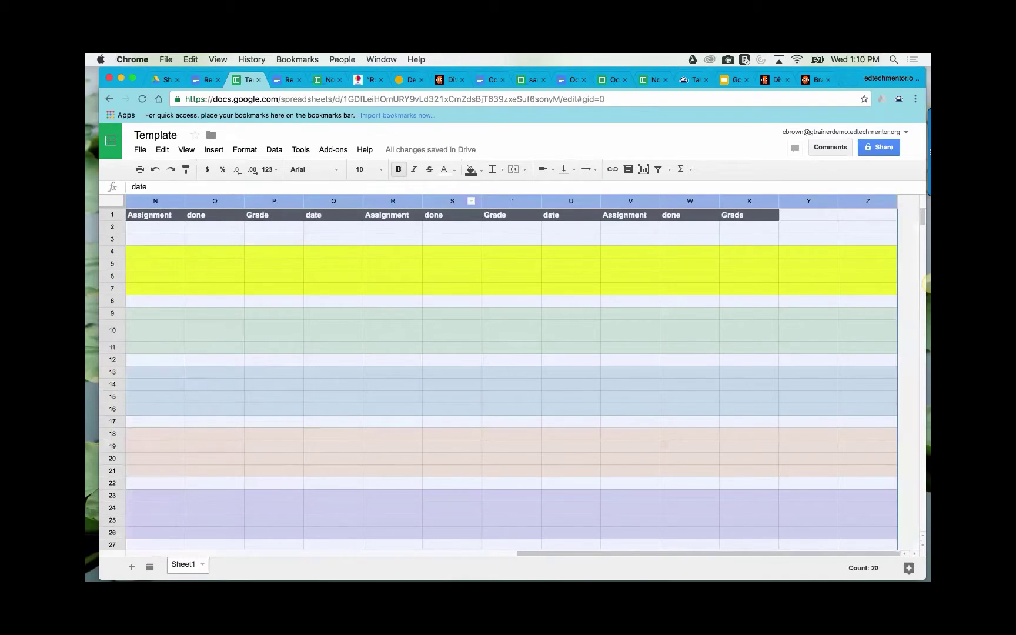
pyautogui.rightClick(488, 201)
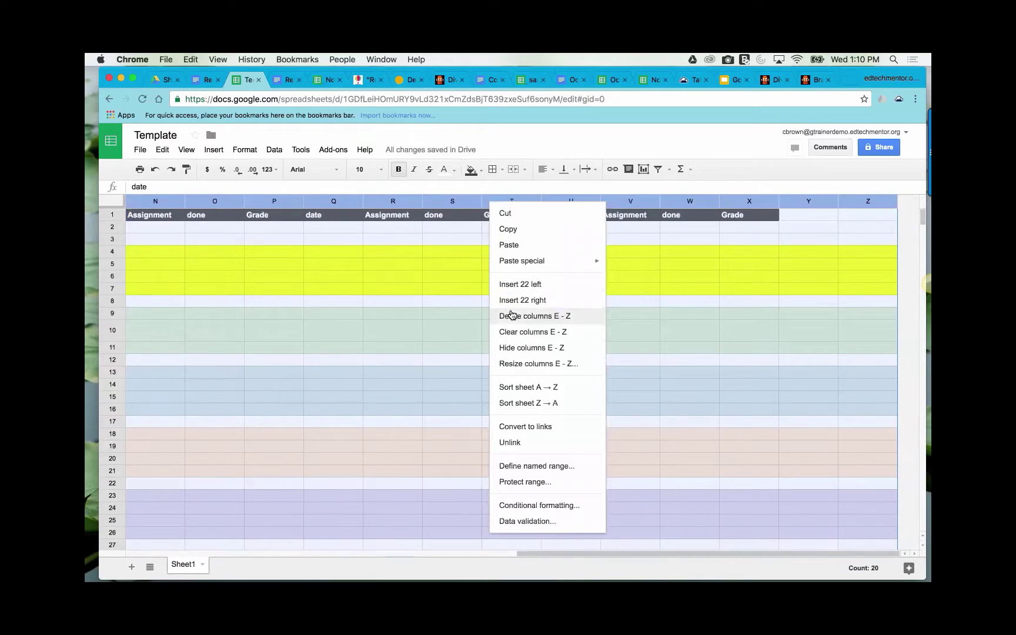
pyautogui.click(515, 349)
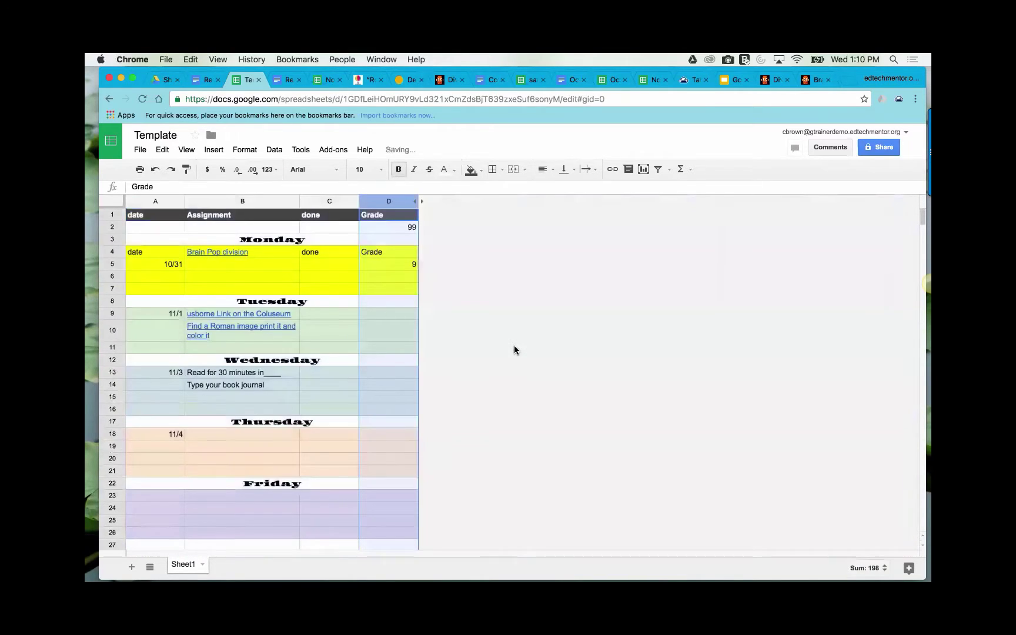
pyautogui.click(485, 319)
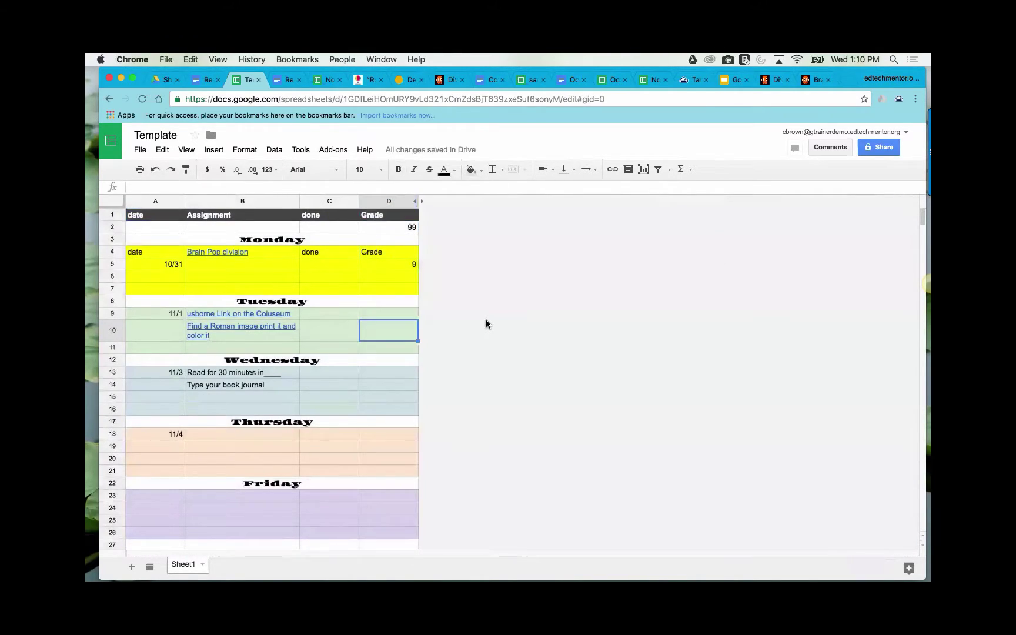
pyautogui.scroll(-1, 486, 319)
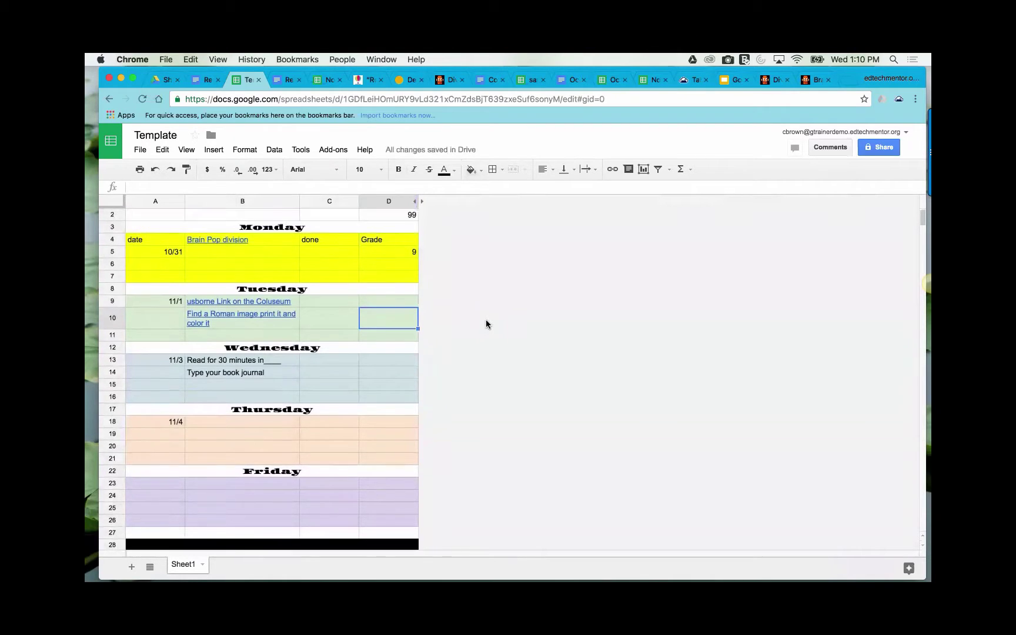
pyautogui.scroll(1, 485, 319)
pyautogui.scroll(-9, 485, 319)
pyautogui.scroll(-20, 485, 319)
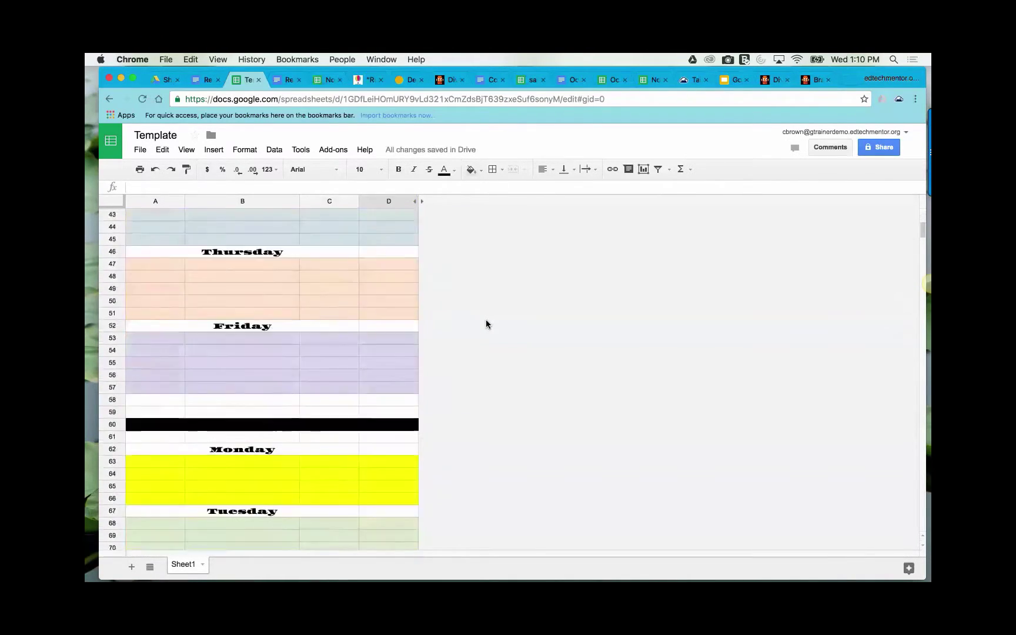
pyautogui.scroll(20, 486, 320)
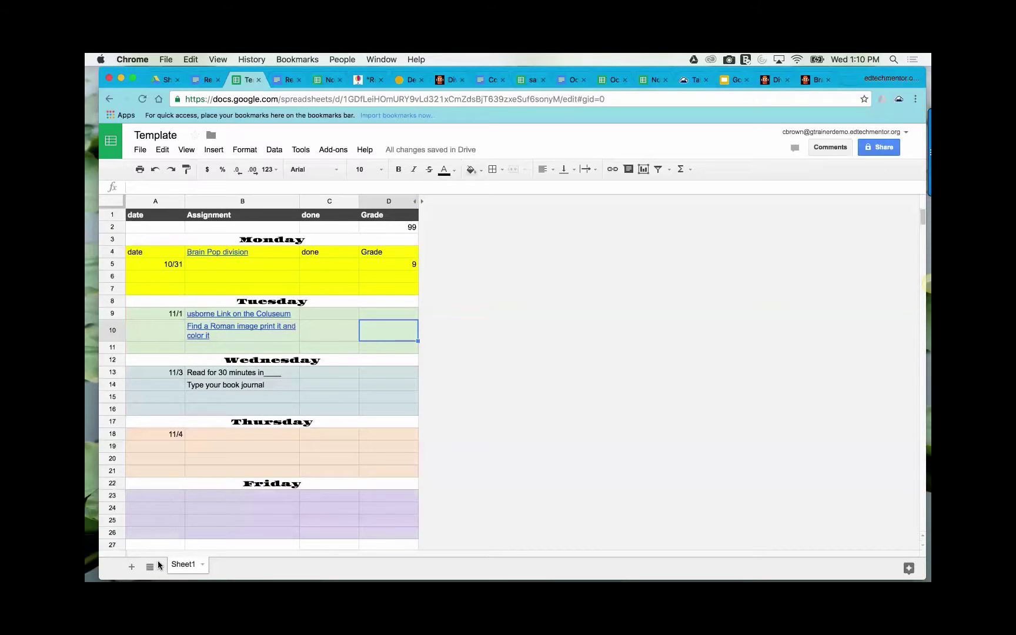
pyautogui.click(203, 565)
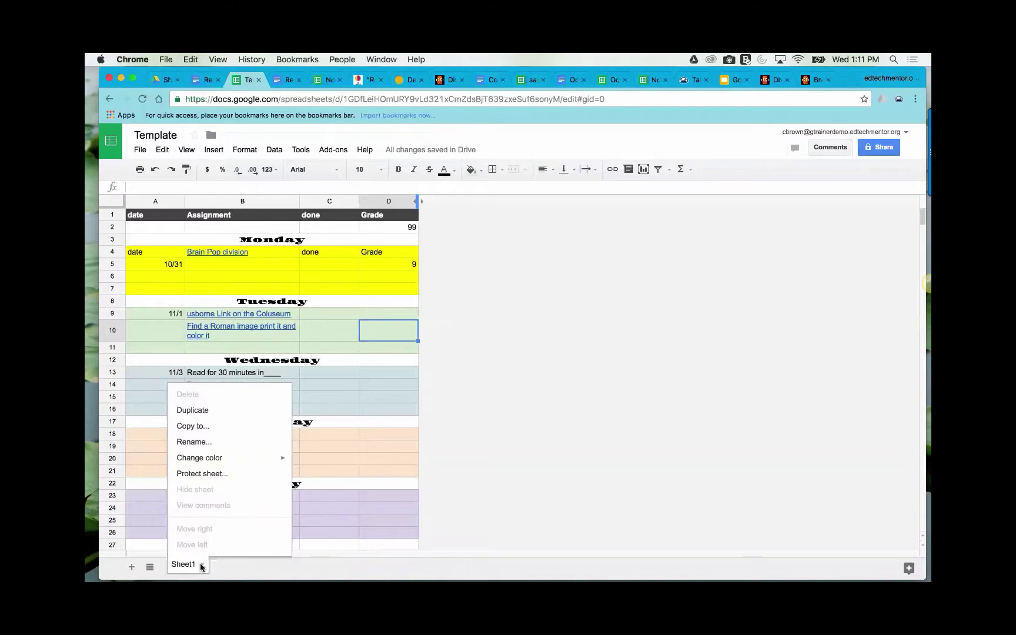
# - Duplicate Sheet1 three times, going back to Sheet1 before each copy
pyautogui.click(194, 411)
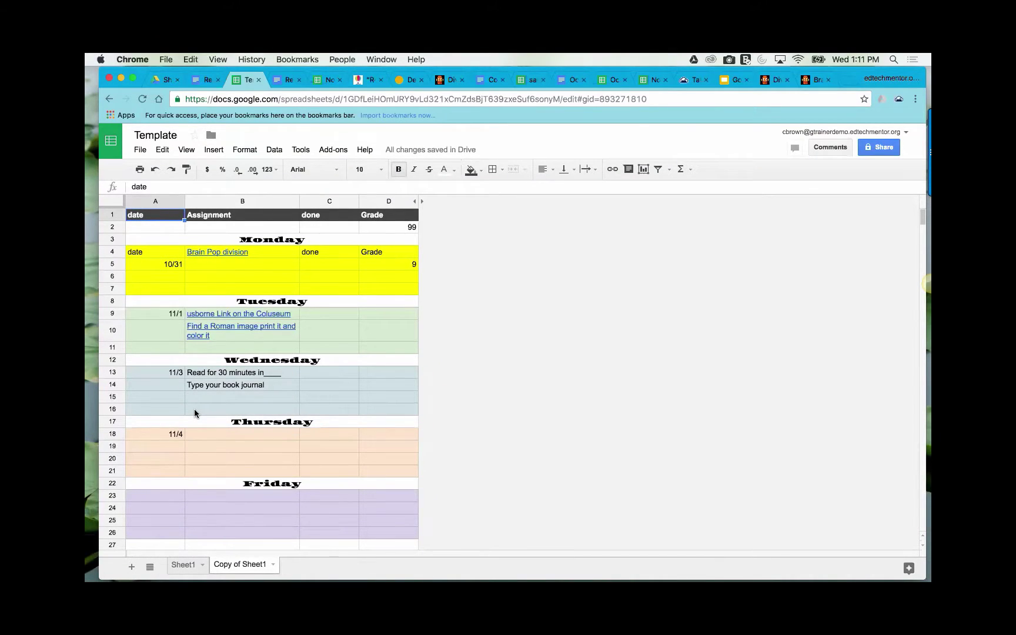
pyautogui.click(199, 565)
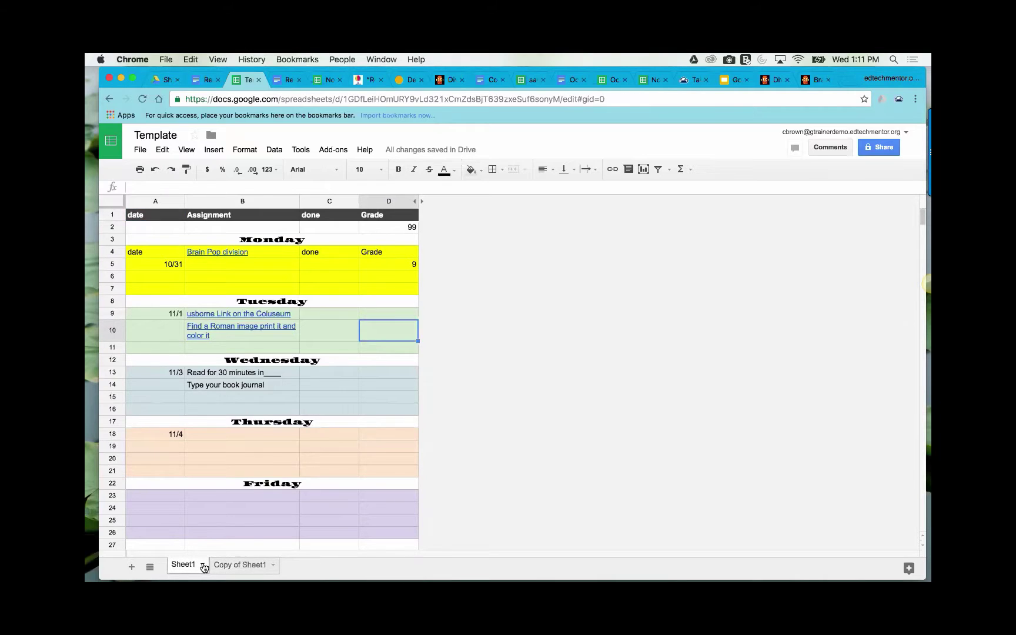
pyautogui.click(203, 565)
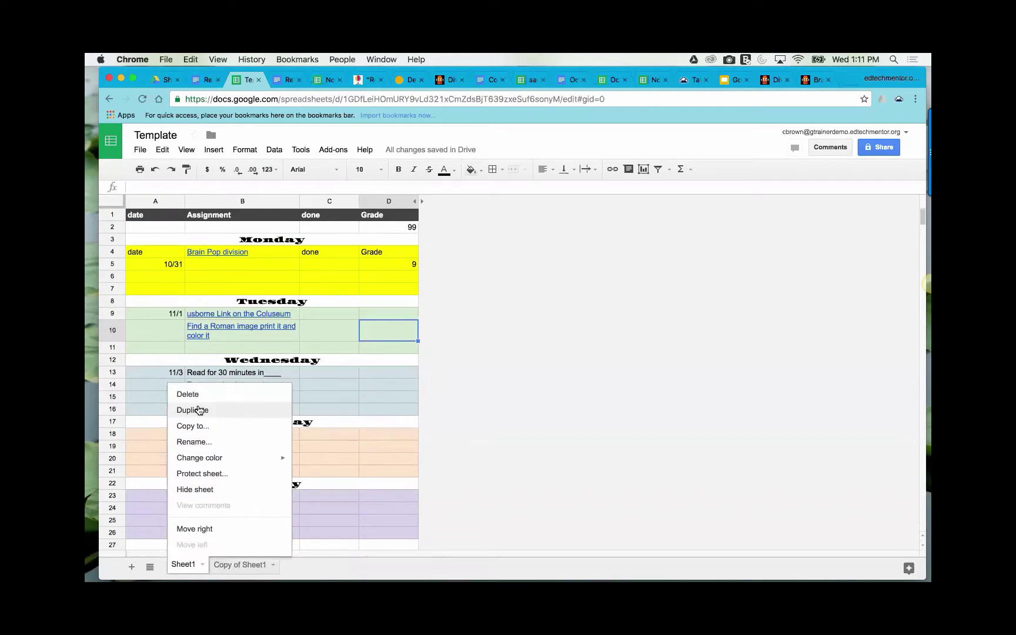
pyautogui.click(198, 409)
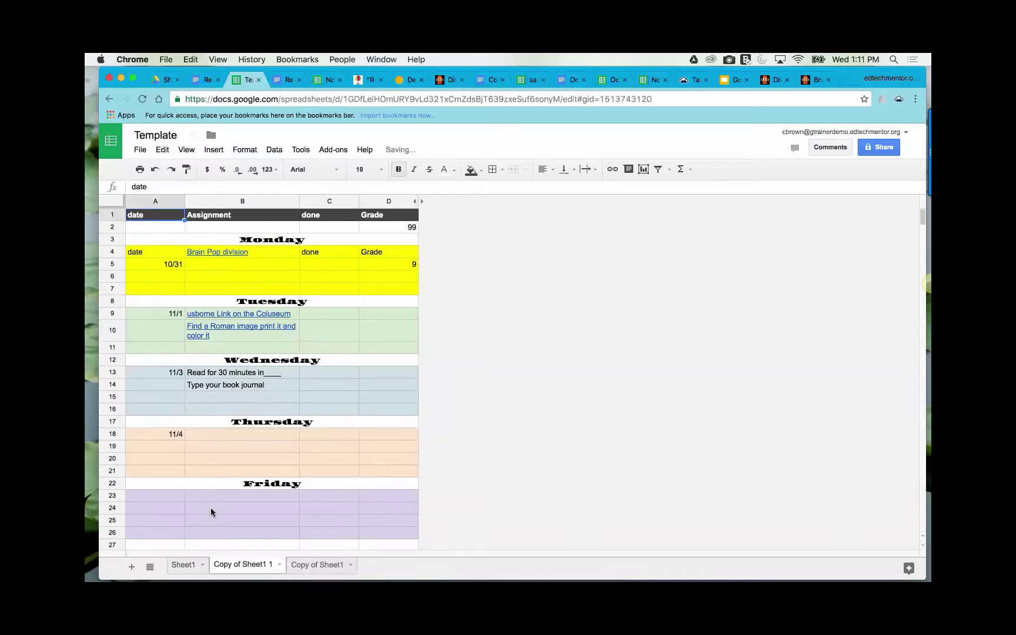
pyautogui.click(203, 566)
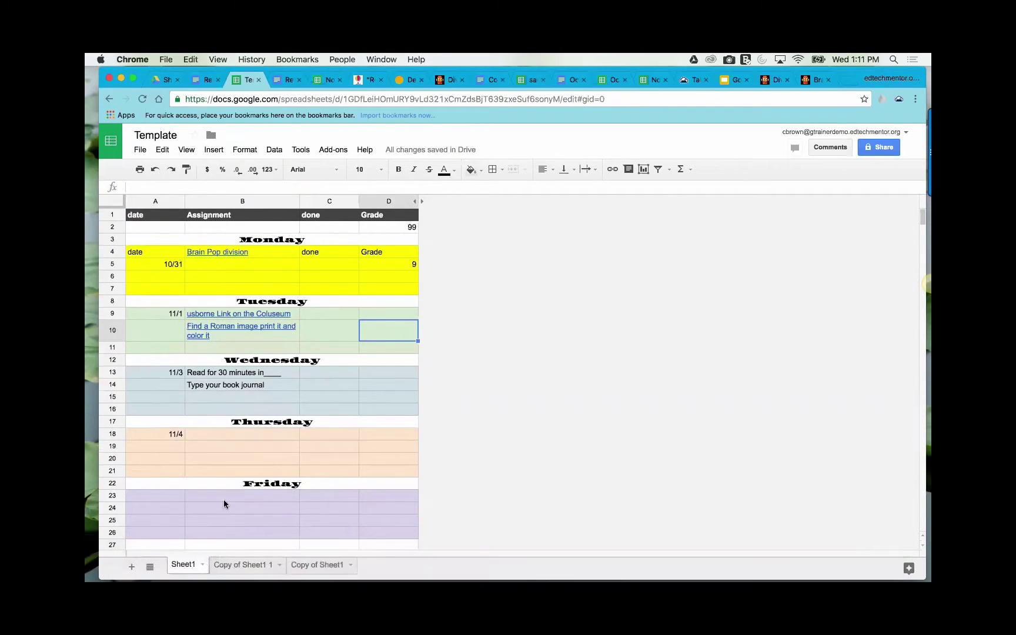
pyautogui.click(201, 564)
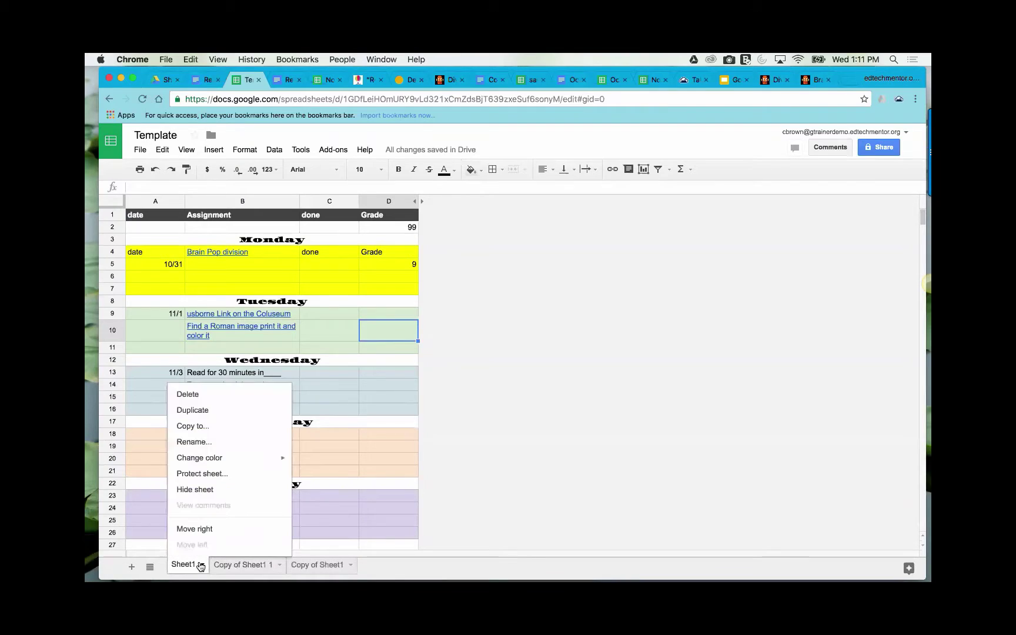
pyautogui.click(188, 410)
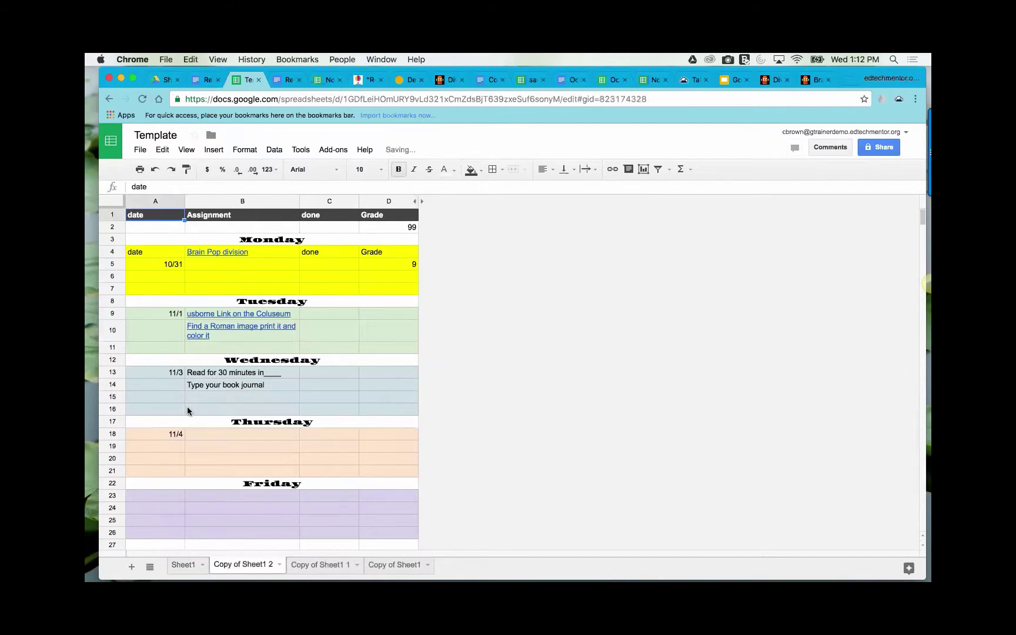
pyautogui.click(200, 566)
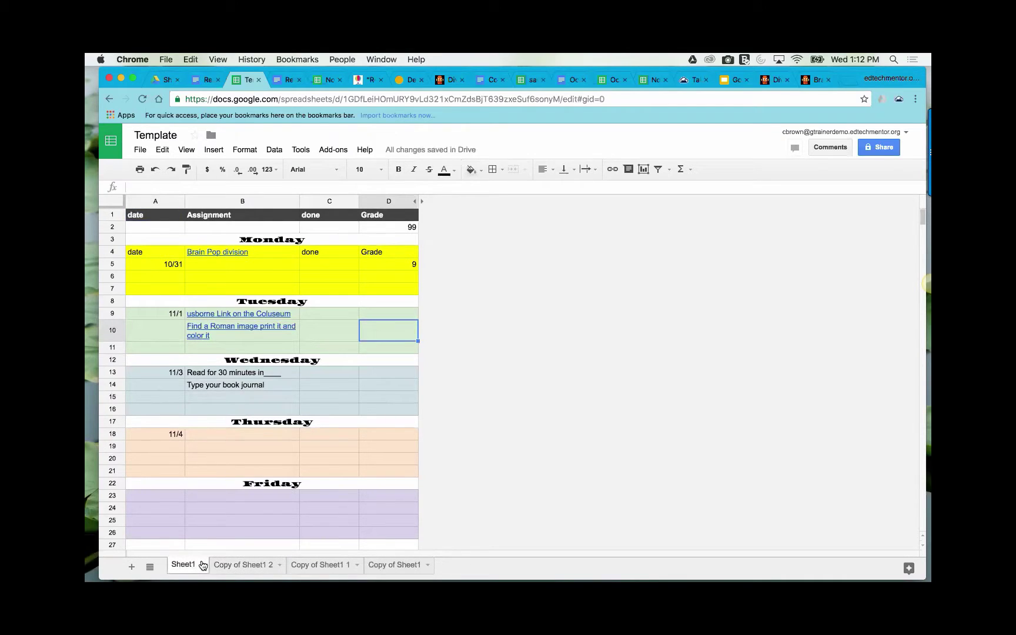
pyautogui.click(202, 565)
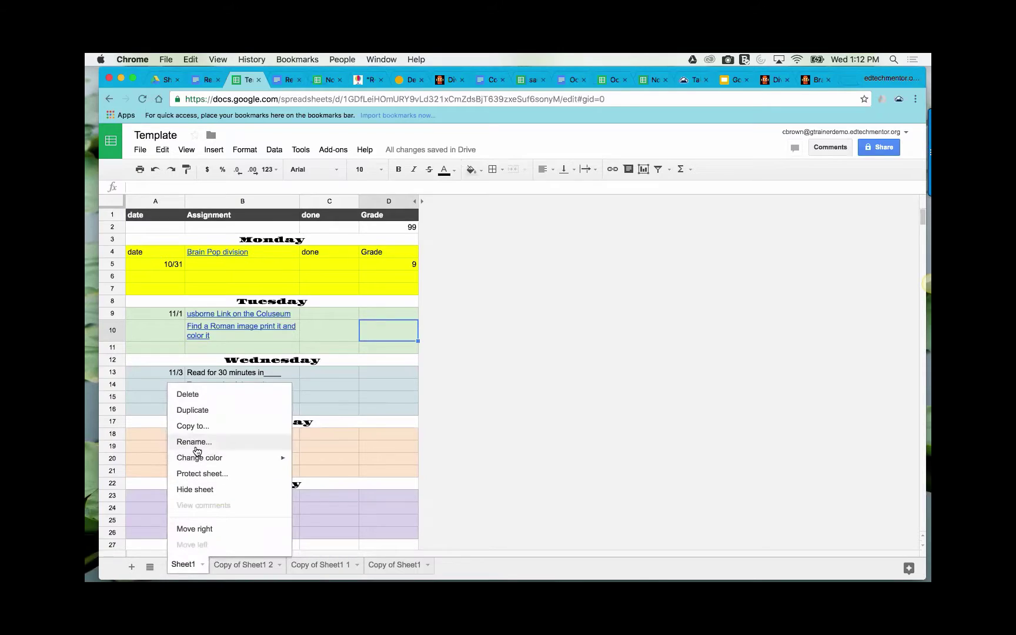
# - Rename Sheet1 to 'Math' and 'Copy of Sheet1 2' to 'ELA'
pyautogui.click(194, 442)
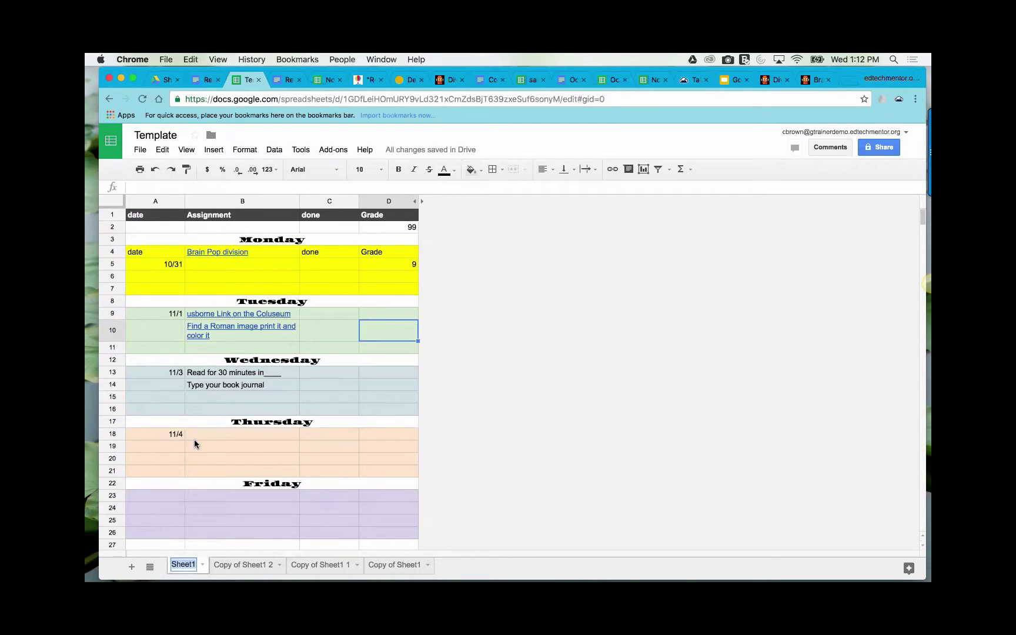
pyautogui.write('Math')
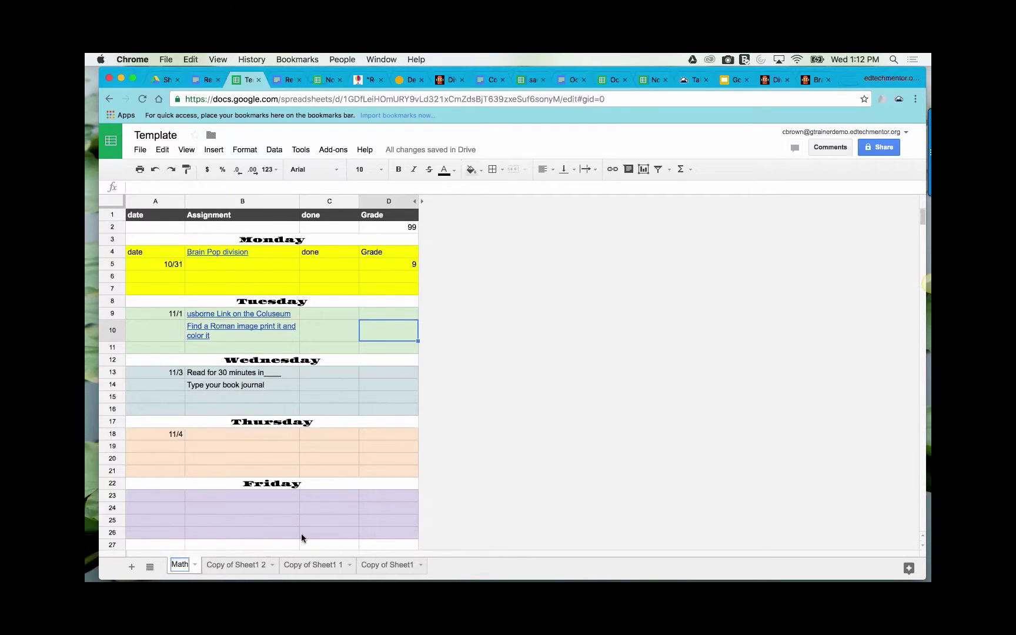
pyautogui.click(270, 566)
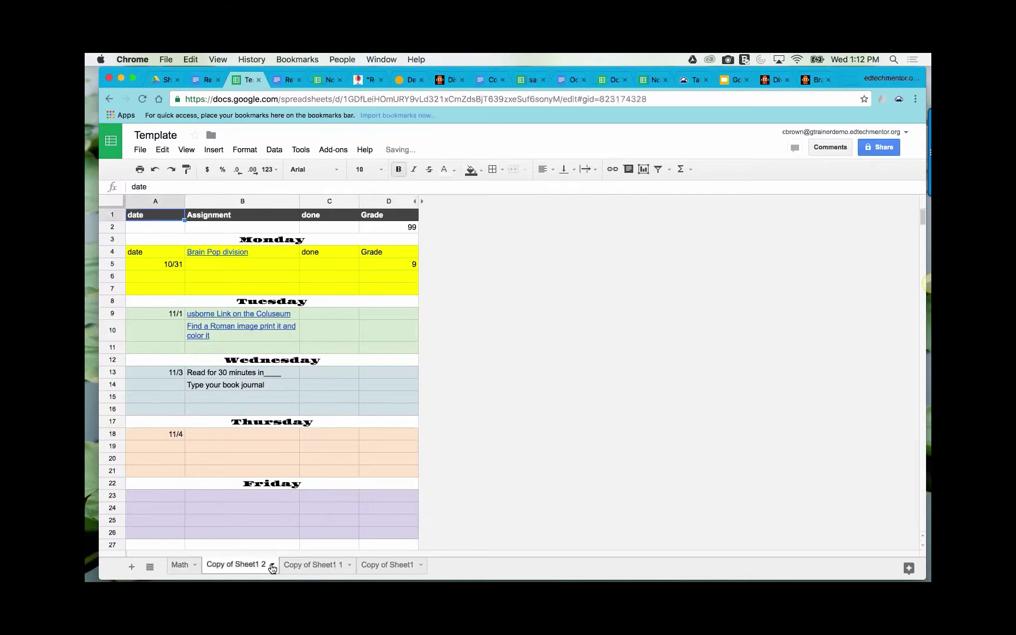
pyautogui.click(272, 566)
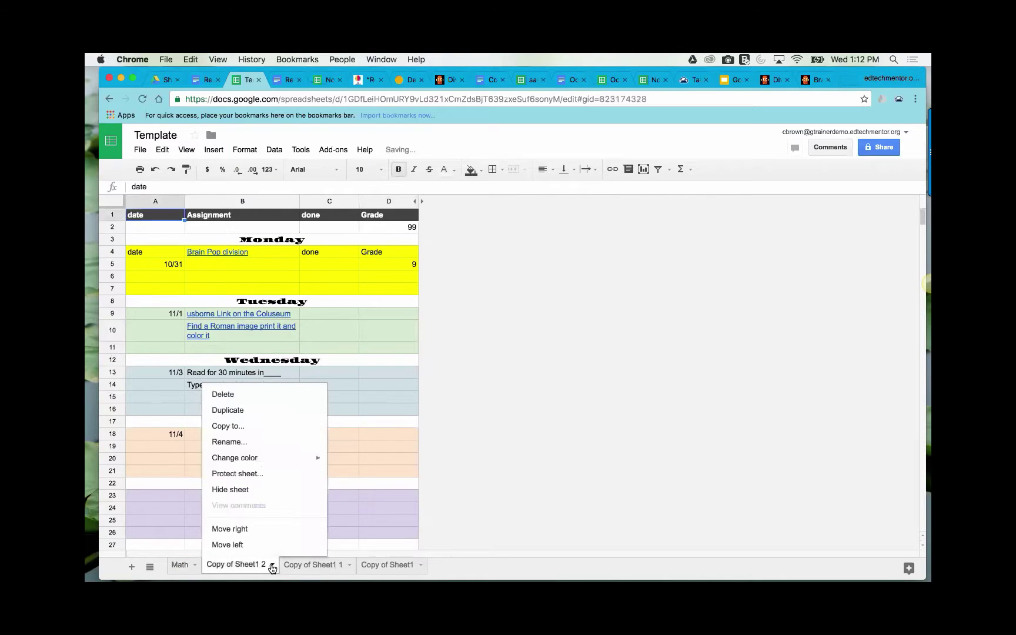
pyautogui.click(232, 441)
pyautogui.write('ELA')
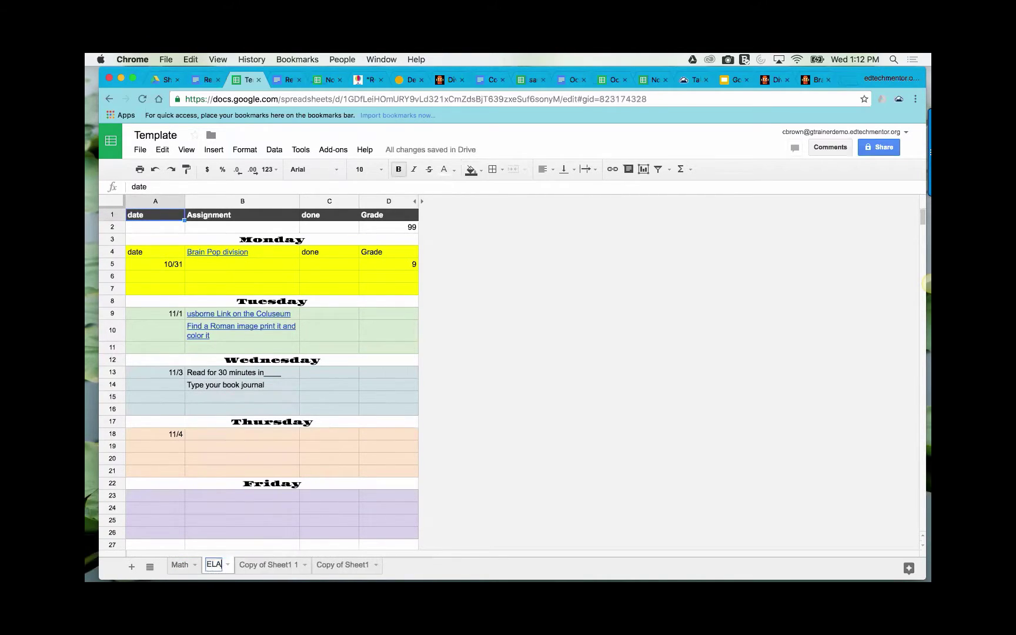
pyautogui.click(302, 566)
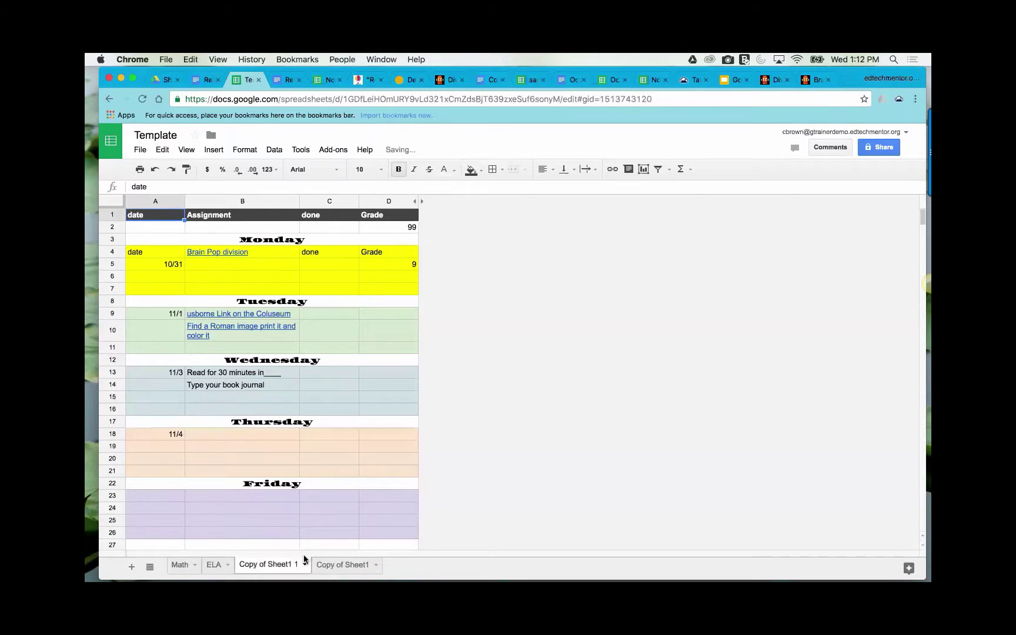
# - Rename the remaining two copied sheets 'History' and 'Science'
pyautogui.click(301, 565)
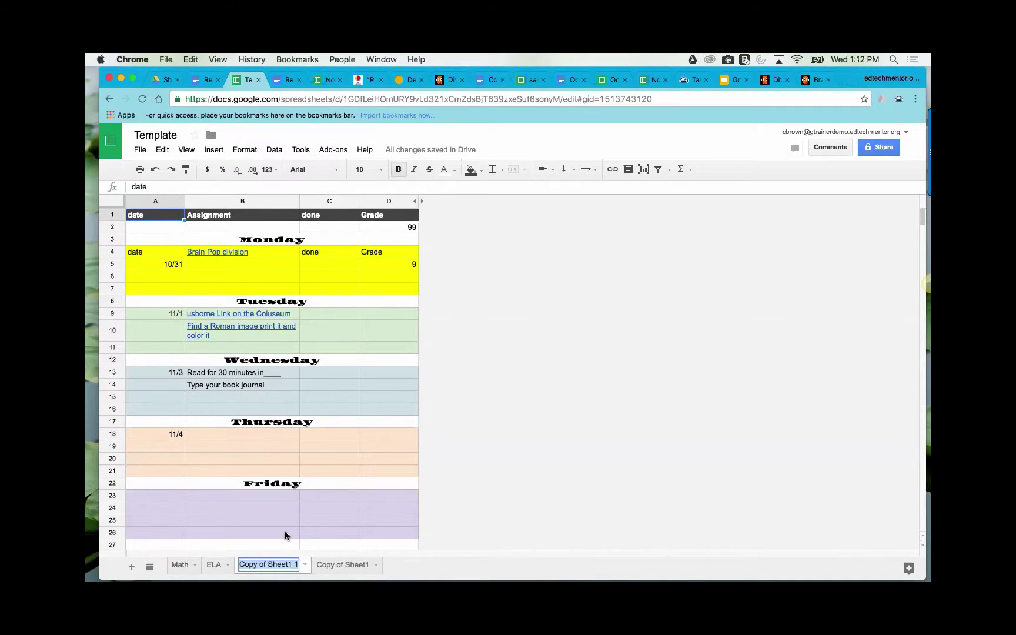
pyautogui.write('History')
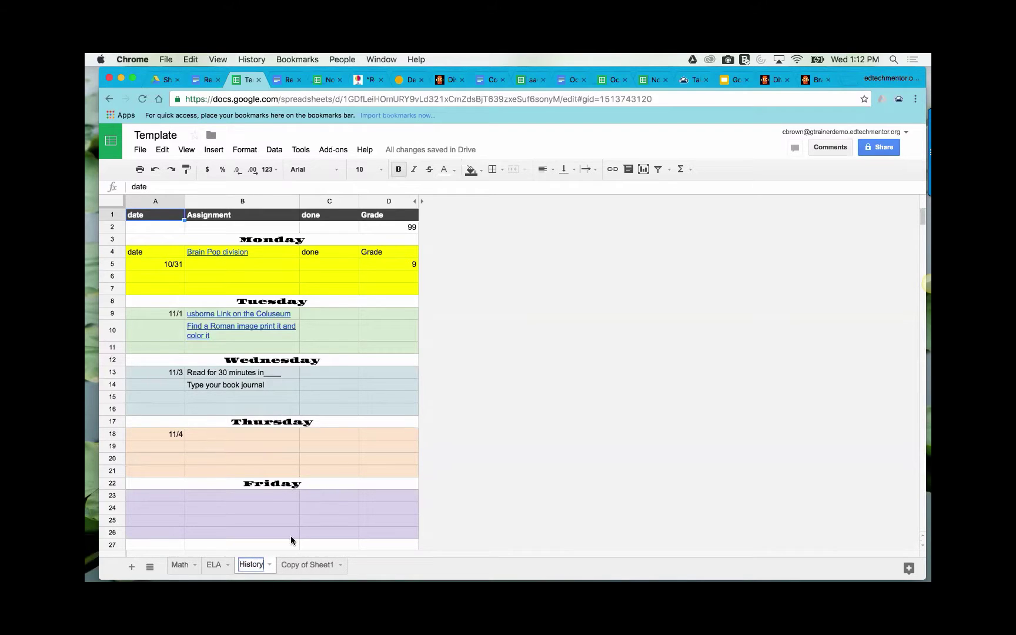
pyautogui.click(341, 564)
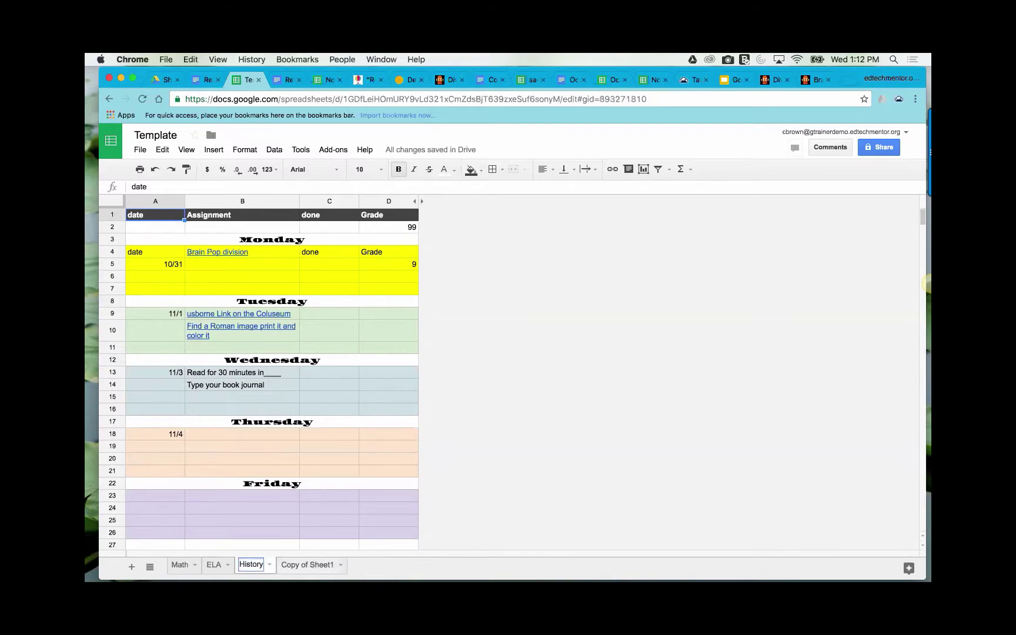
pyautogui.click(341, 564)
pyautogui.click(309, 442)
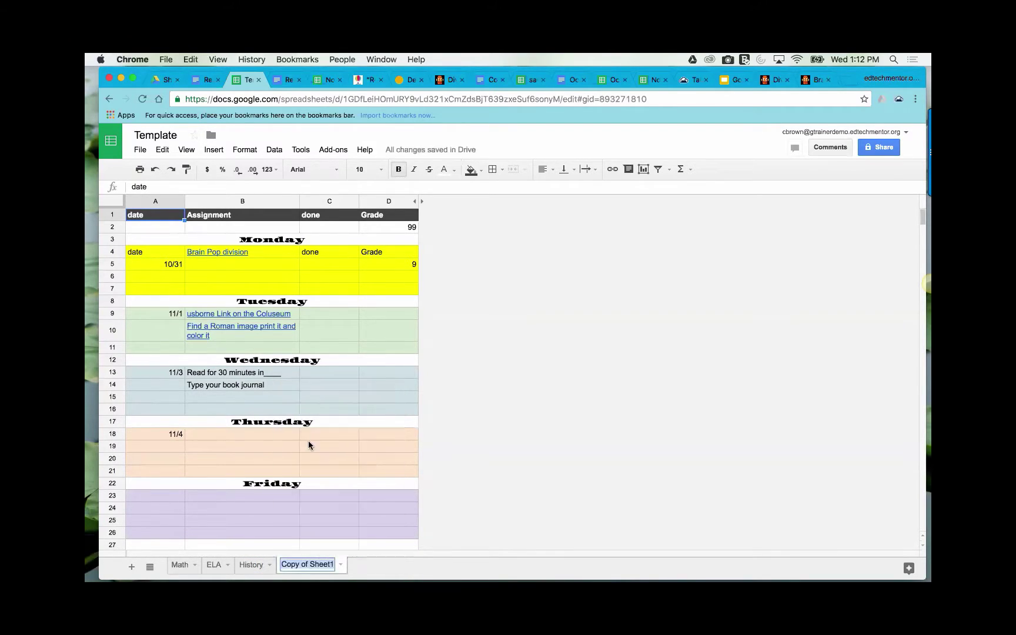
pyautogui.write('Science')
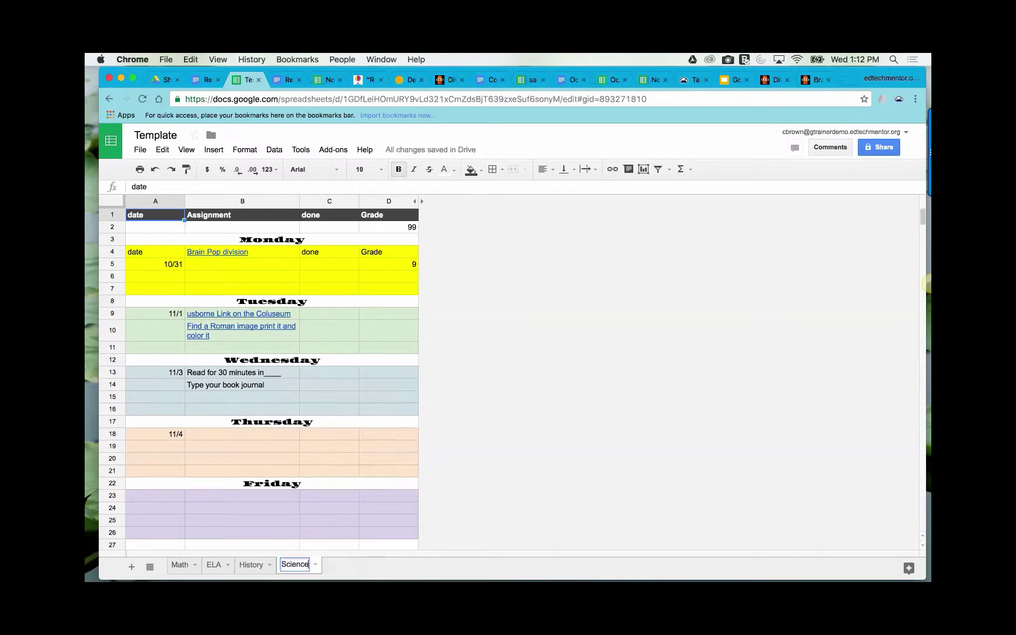
pyautogui.press('Return')
# - Check the ELA, History and Science sheets in turn, ending back on Math
pyautogui.click(215, 564)
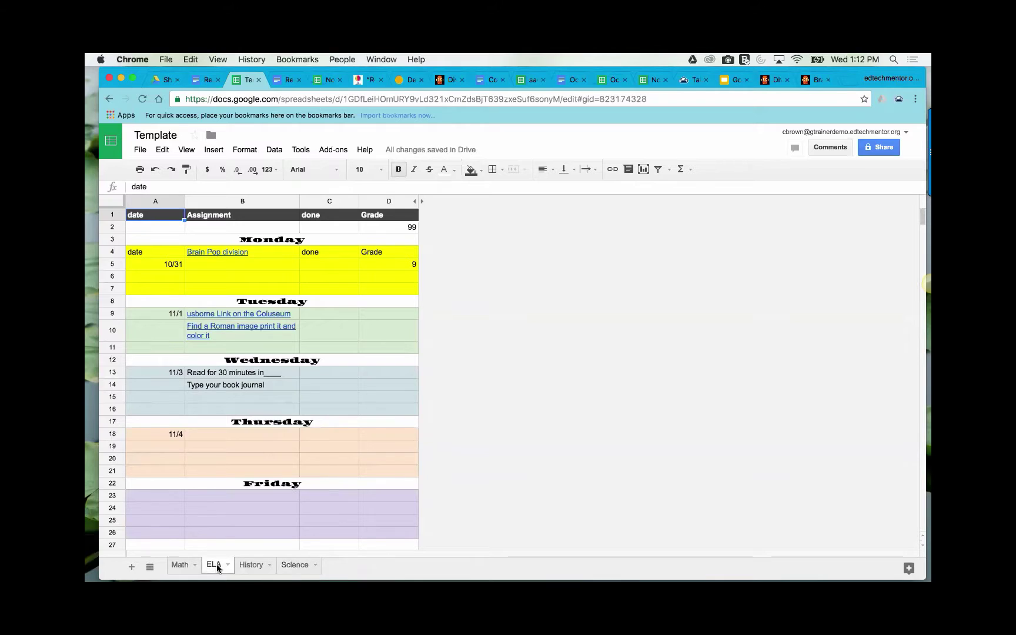
pyautogui.click(252, 565)
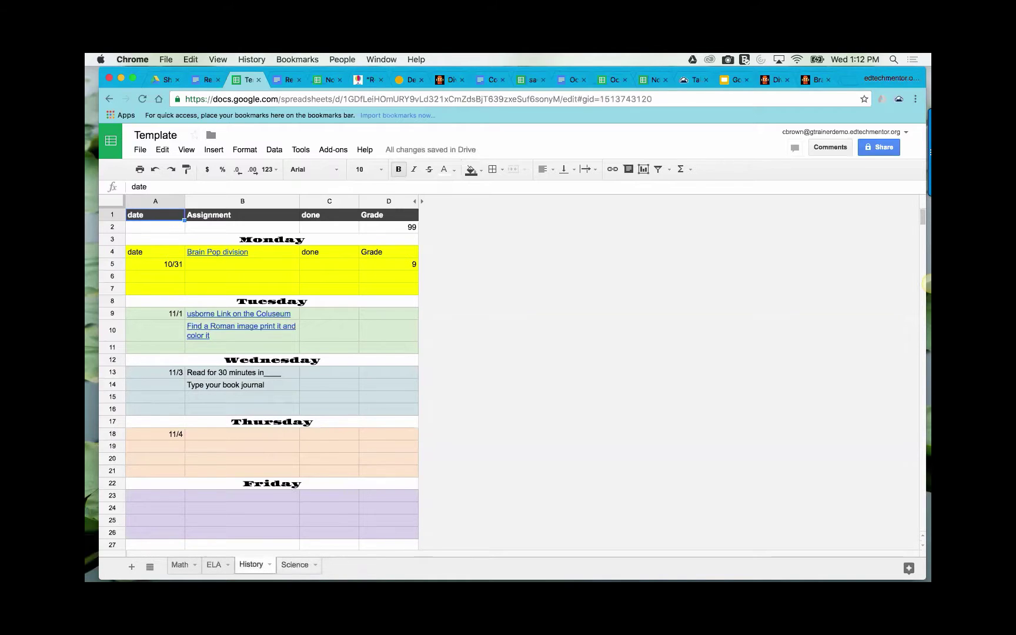
pyautogui.click(294, 565)
pyautogui.click(187, 566)
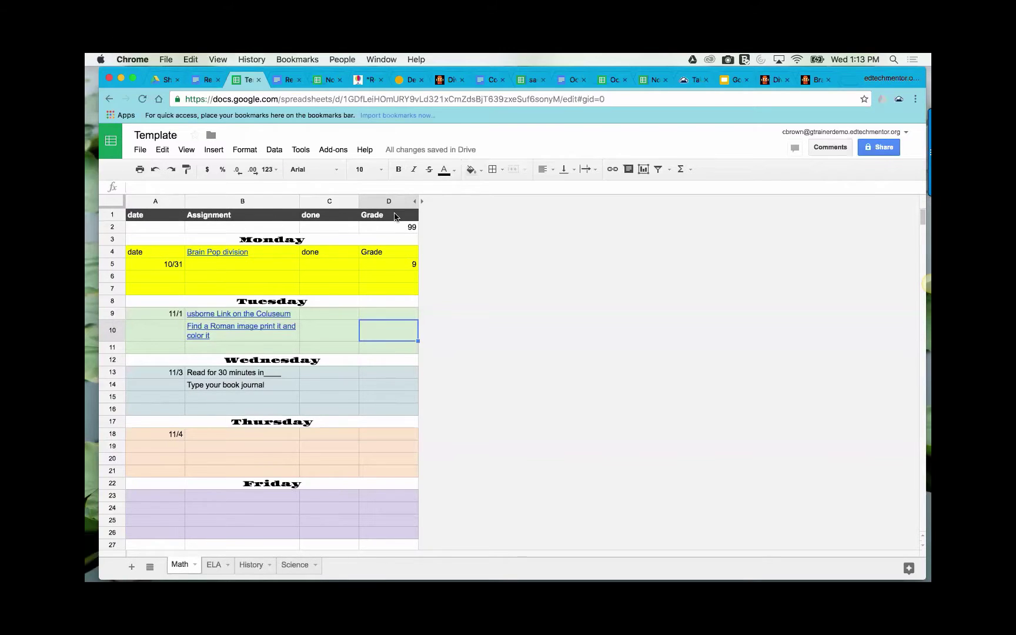
# - Fill header cells A1–D1 (date, Assignment, done, Grade) with dark grey
pyautogui.click(147, 218)
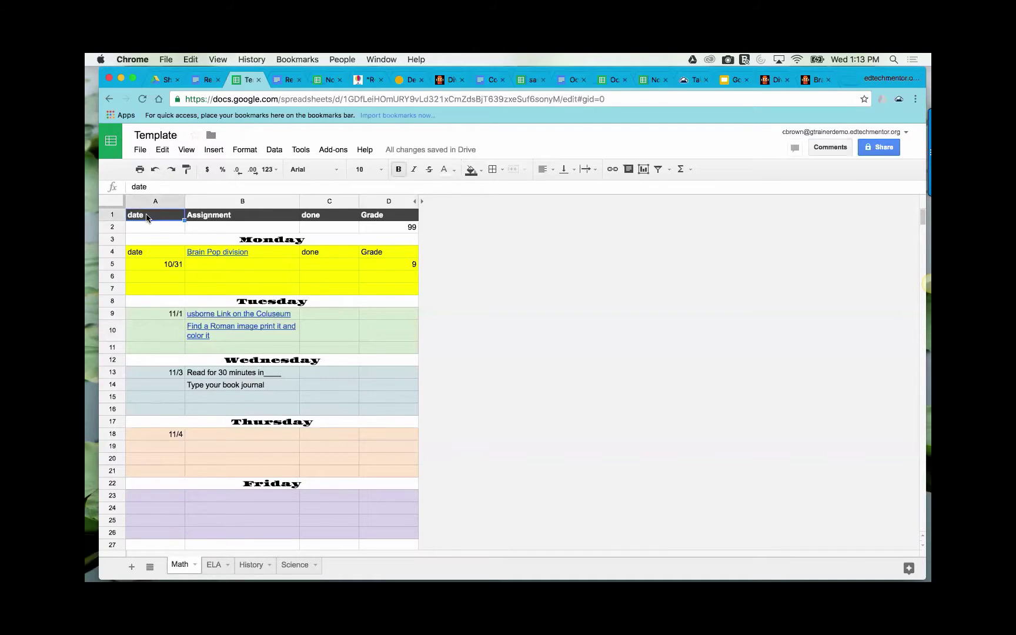
pyautogui.hotkey('shift', 'Right')
pyautogui.hotkey('shift', 'Right')
pyautogui.hotkey('shift', 'Right')
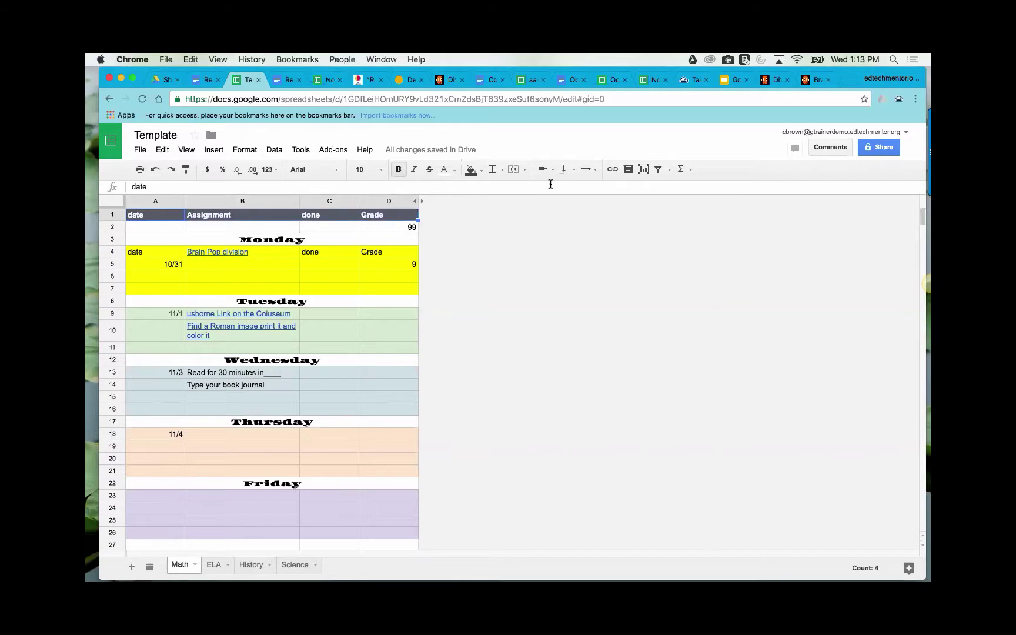
pyautogui.click(471, 170)
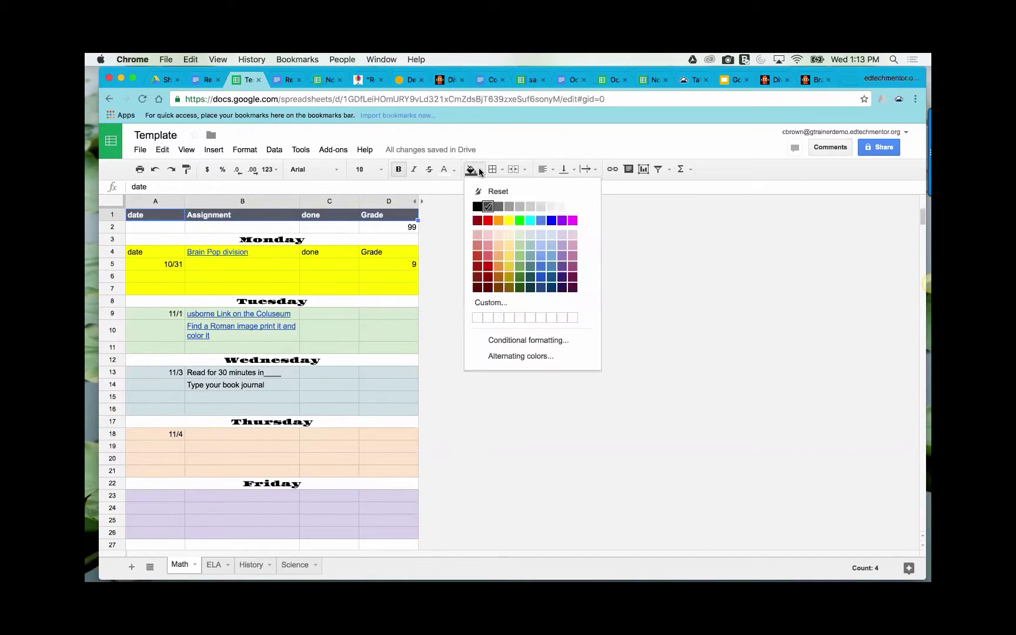
pyautogui.click(488, 206)
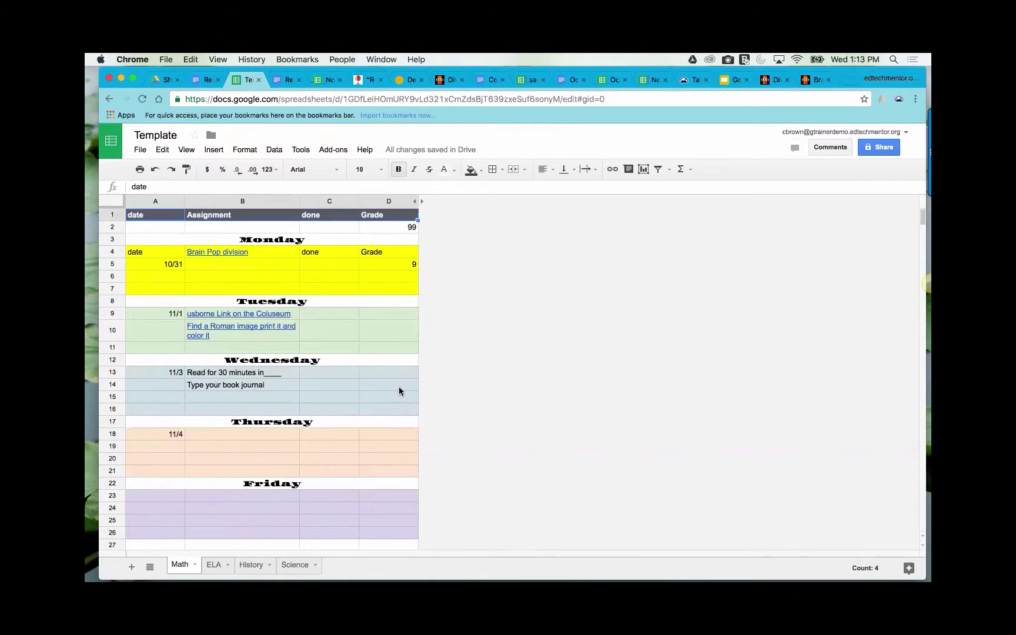
pyautogui.scroll(-1, 399, 386)
pyautogui.scroll(1, 399, 386)
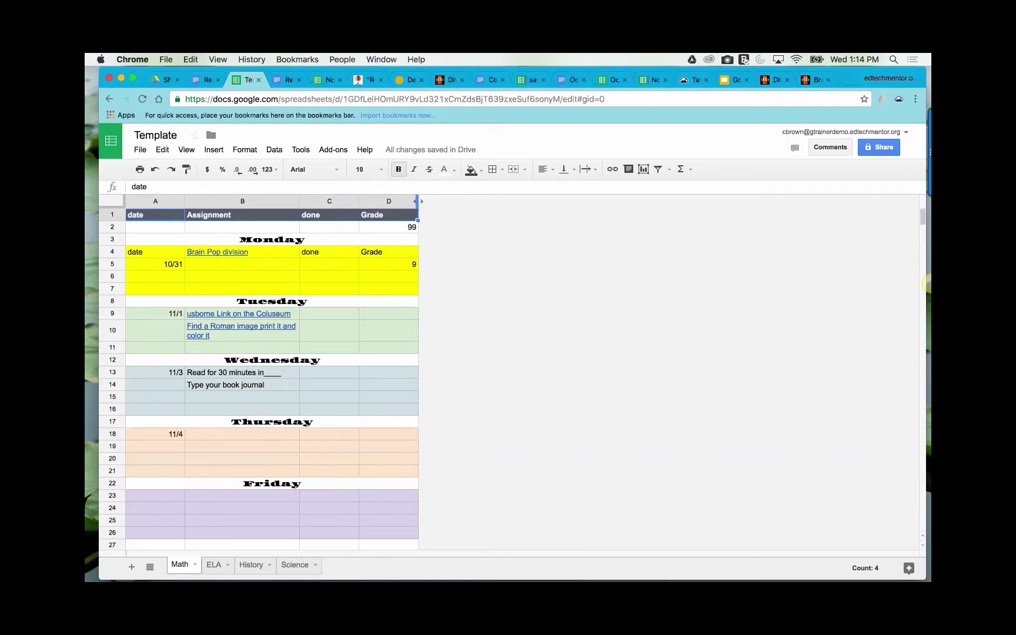
# - Copy the Template as a new file named with the student's first name plus 'November'
pyautogui.click(141, 152)
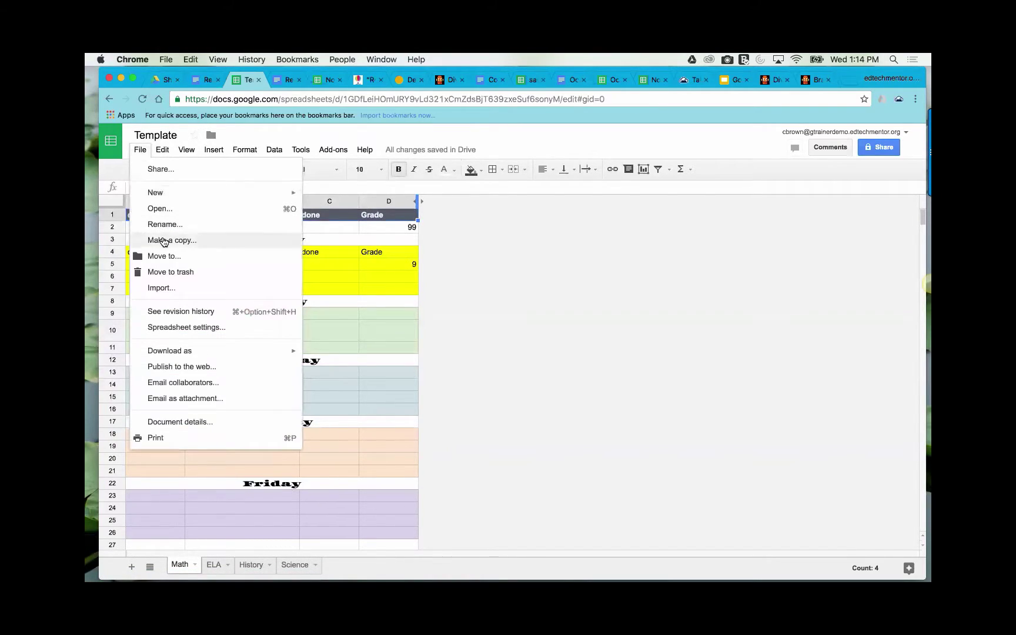
pyautogui.click(164, 241)
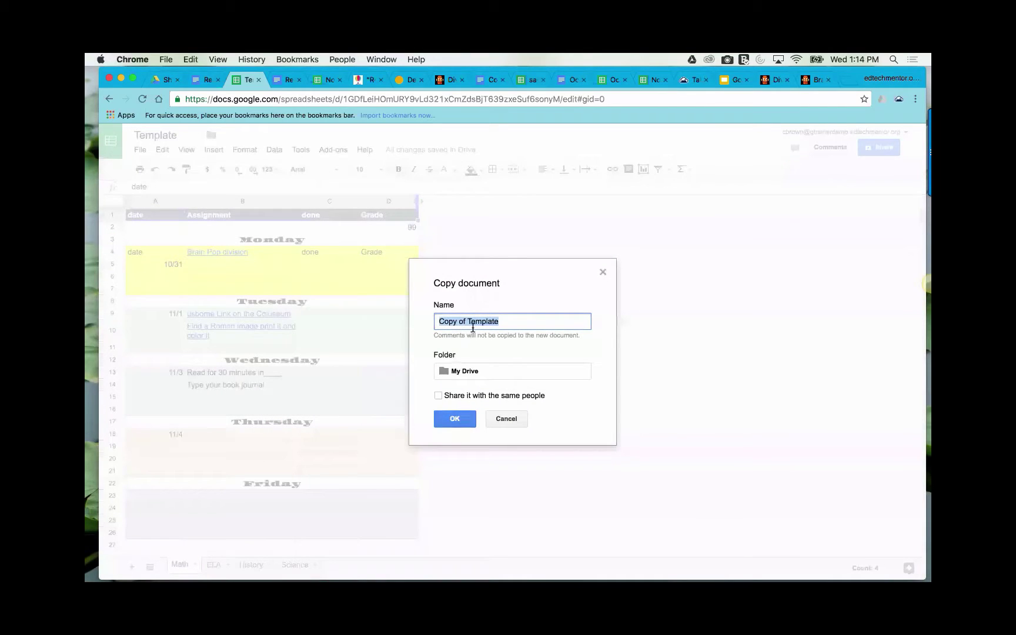
pyautogui.moveTo(469, 320); pyautogui.dragTo(427, 319)
pyautogui.write('John')
pyautogui.press('BackSpace')
pyautogui.press('BackSpace')
pyautogui.press('BackSpace')
pyautogui.press('BackSpace')
pyautogui.press('BackSpace')
pyautogui.press('BackSpace')
pyautogui.press('BackSpace')
pyautogui.press('BackSpace')
pyautogui.write('November')
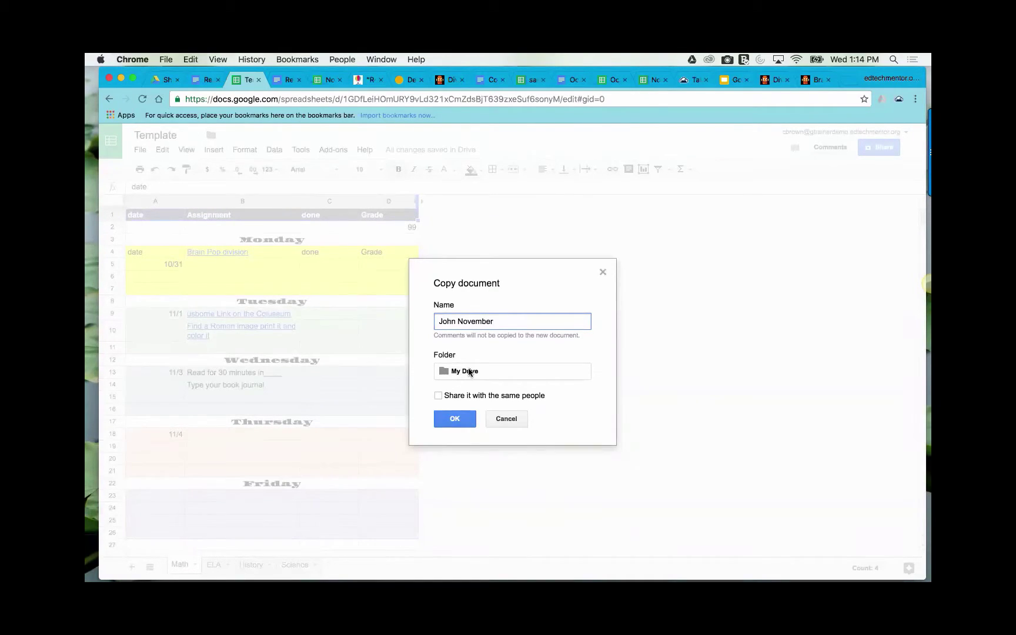
pyautogui.click(454, 420)
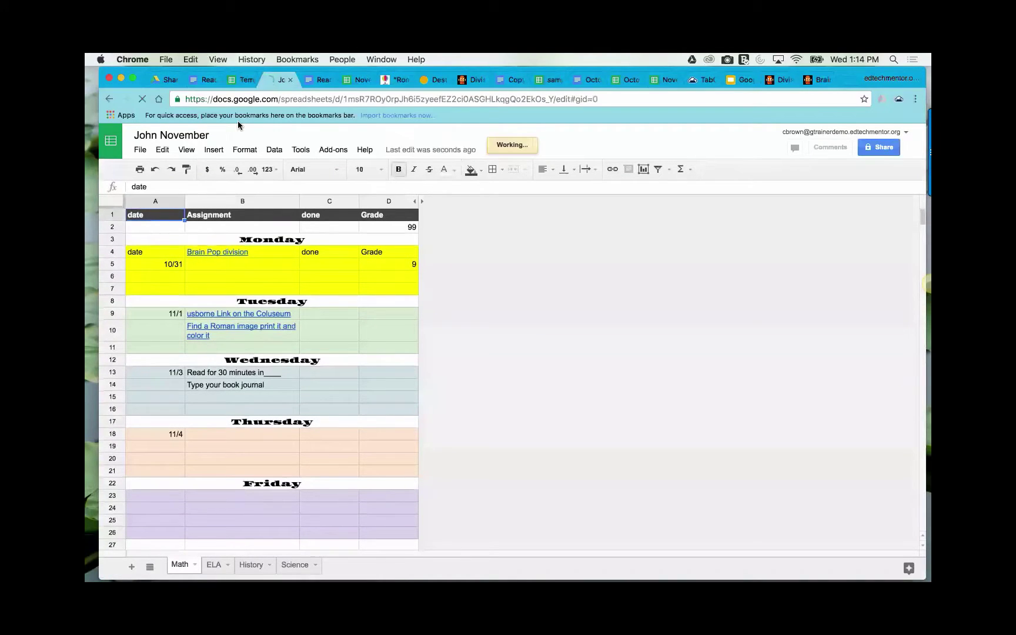
# - From the Template, create another copy named with the second student's first name plus 'Template'
pyautogui.click(238, 79)
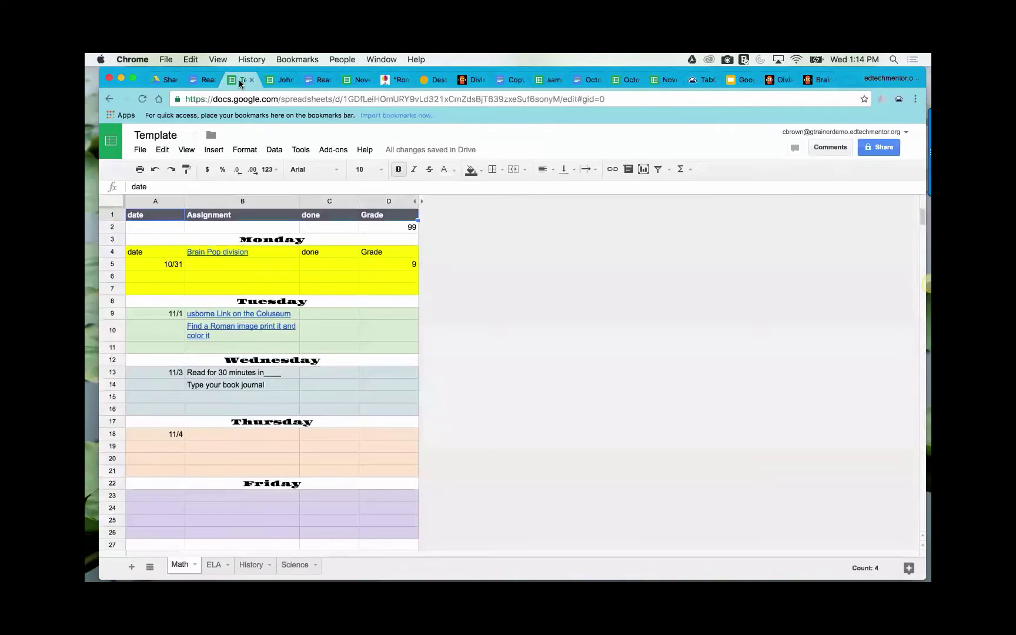
pyautogui.click(140, 149)
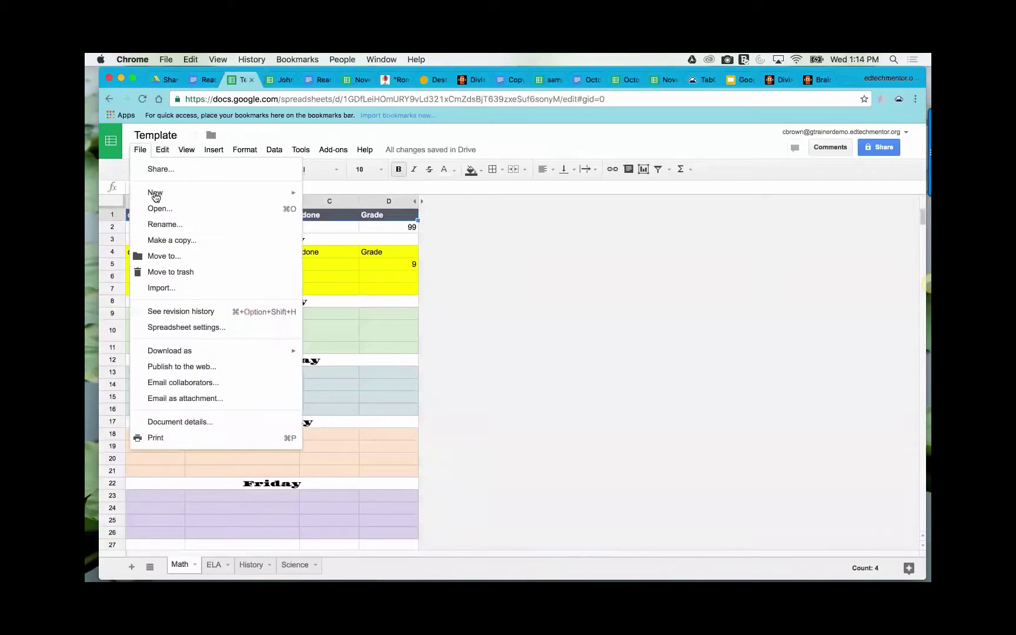
pyautogui.click(168, 238)
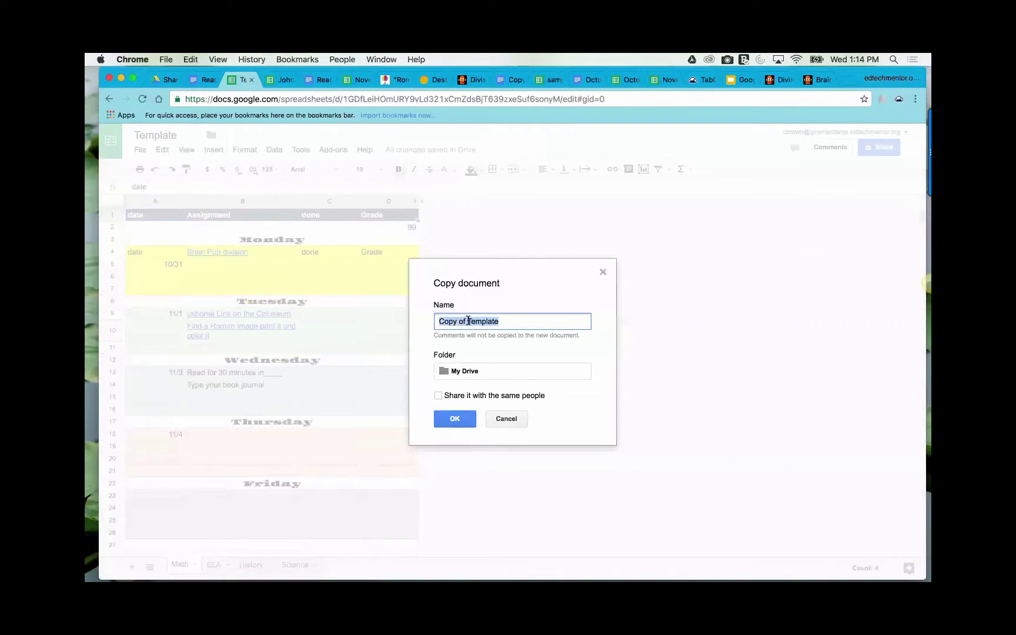
pyautogui.click(464, 320)
pyautogui.press('BackSpace')
pyautogui.press('BackSpace')
pyautogui.press('BackSpace')
pyautogui.press('BackSpace')
pyautogui.press('BackSpace')
pyautogui.press('BackSpace')
pyautogui.press('BackSpace')
pyautogui.press('BackSpace')
pyautogui.write('Renae')
pyautogui.click(457, 419)
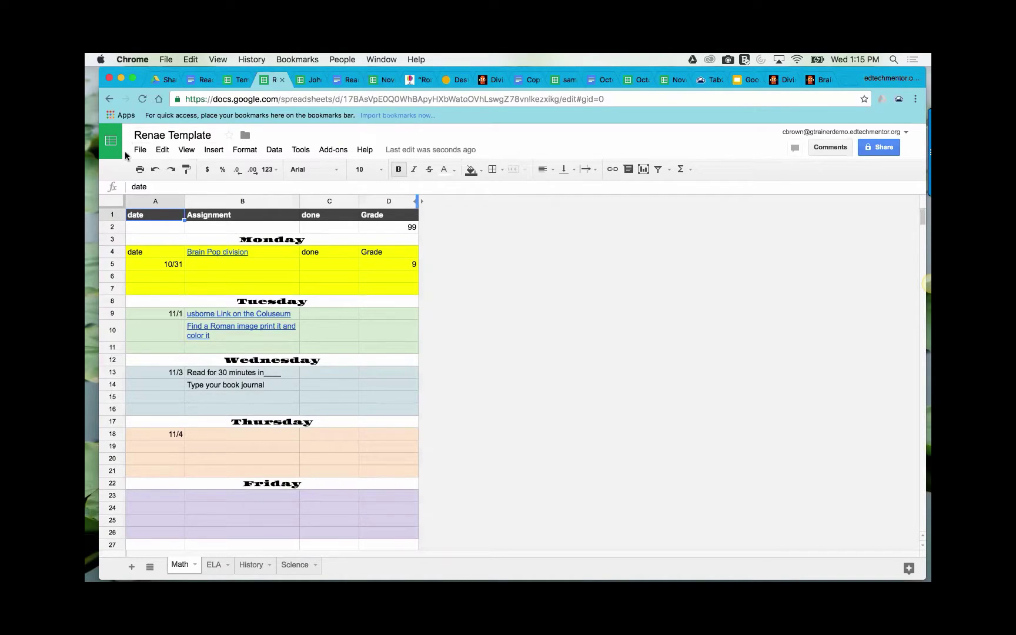
# - Send a share invitation to the recipient's e-mail address, confirming sharing outside the organization
pyautogui.click(886, 149)
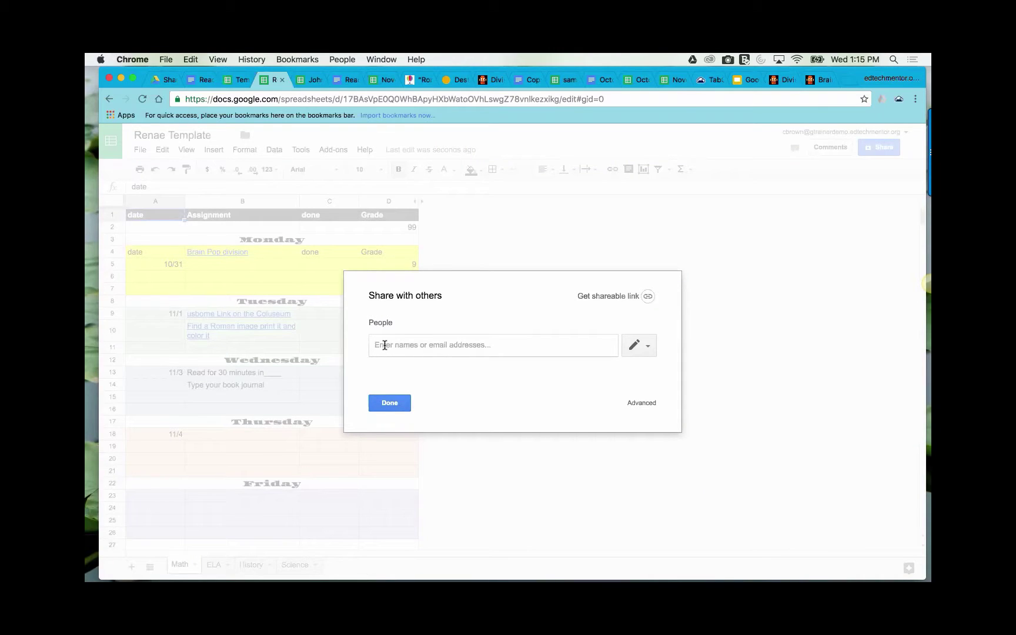
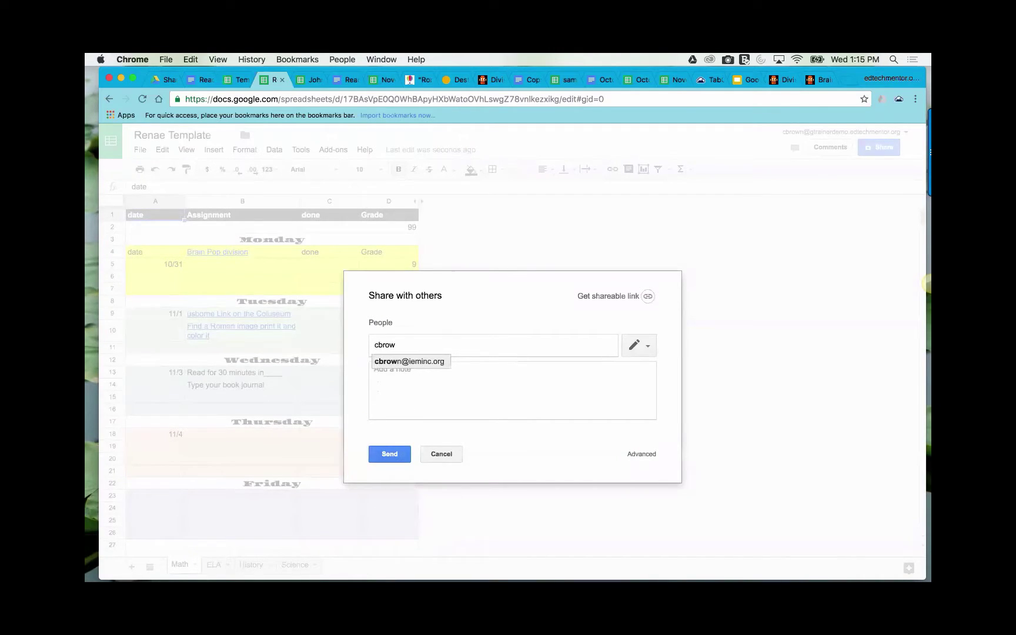
pyautogui.click(401, 363)
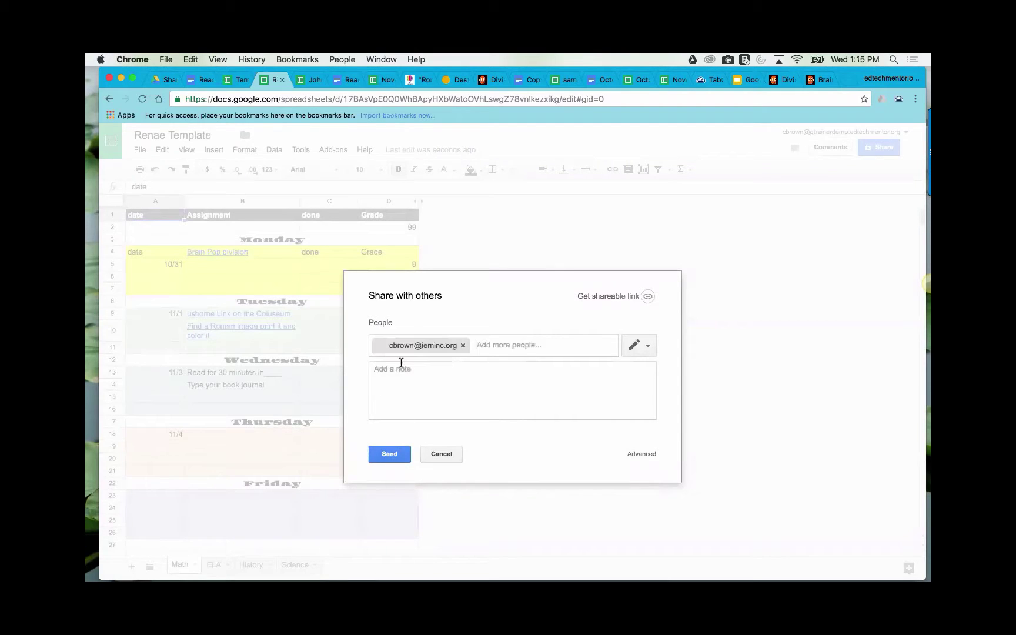
pyautogui.click(385, 455)
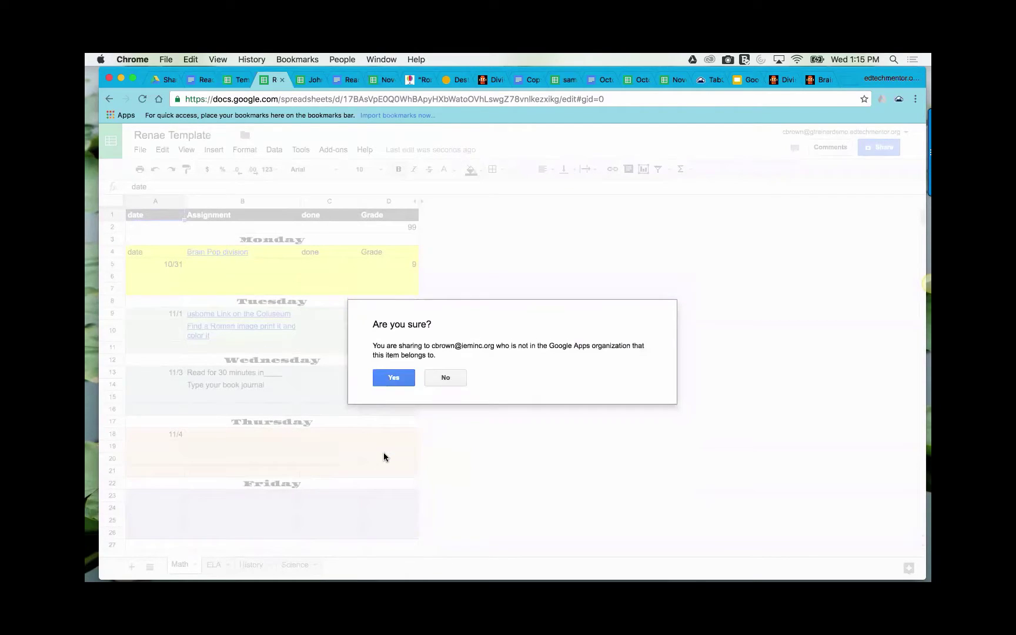
pyautogui.click(389, 378)
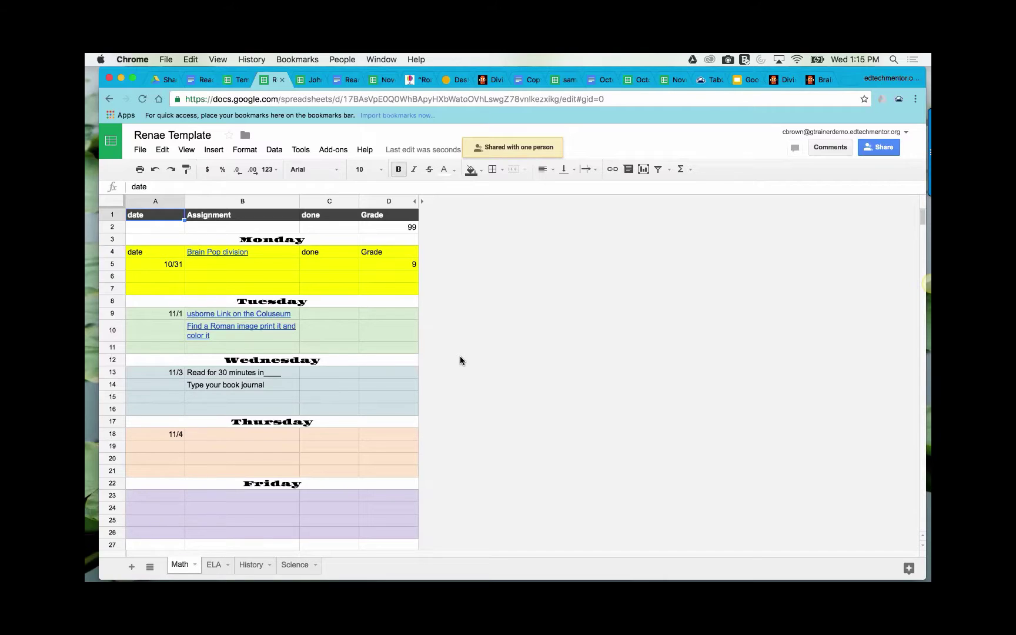
pyautogui.moveTo(270, 313)
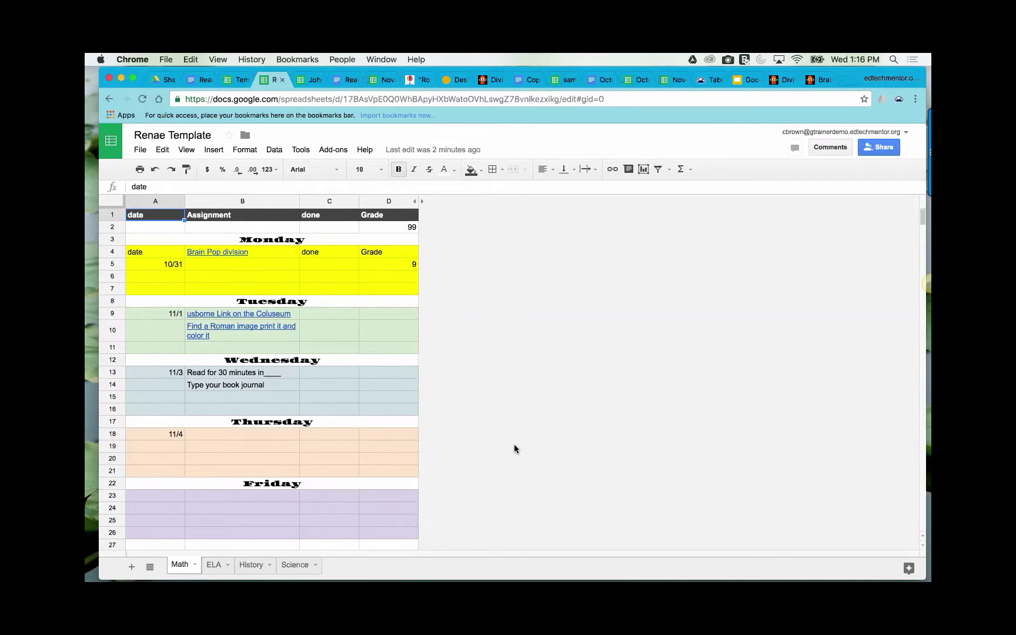
pyautogui.scroll(-1, 514, 444)
pyautogui.scroll(1, 515, 445)
pyautogui.scroll(-1, 514, 445)
pyautogui.scroll(1, 514, 444)
pyautogui.click(382, 80)
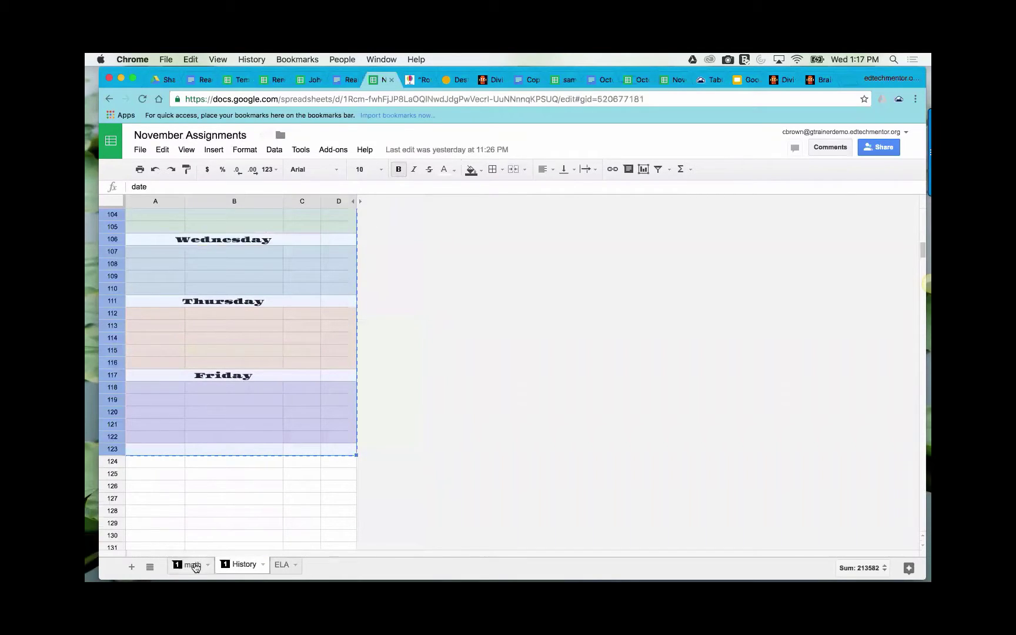
pyautogui.click(192, 565)
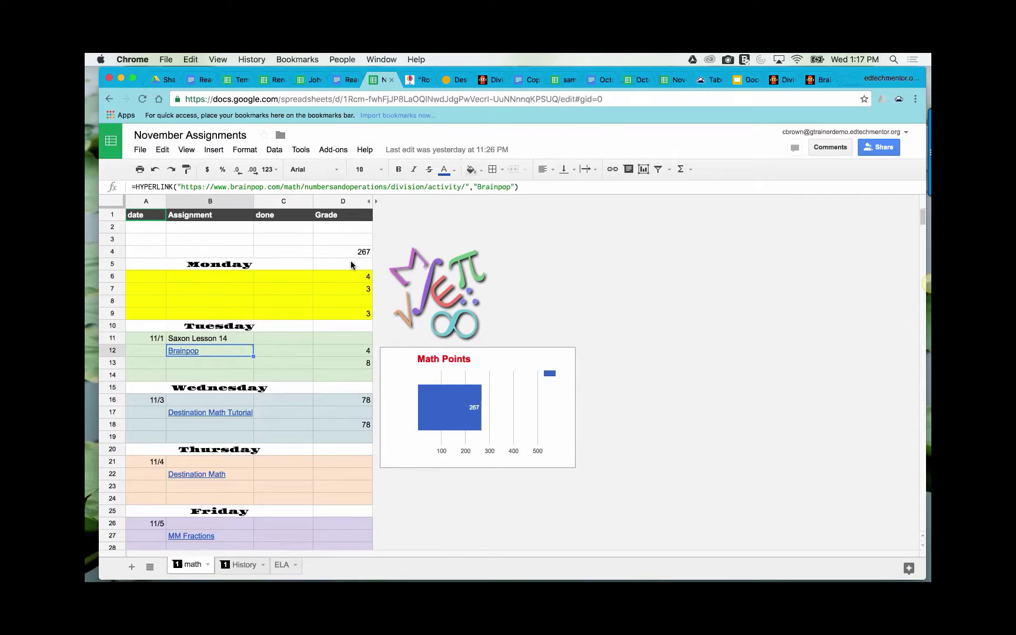
pyautogui.scroll(-1, 352, 332)
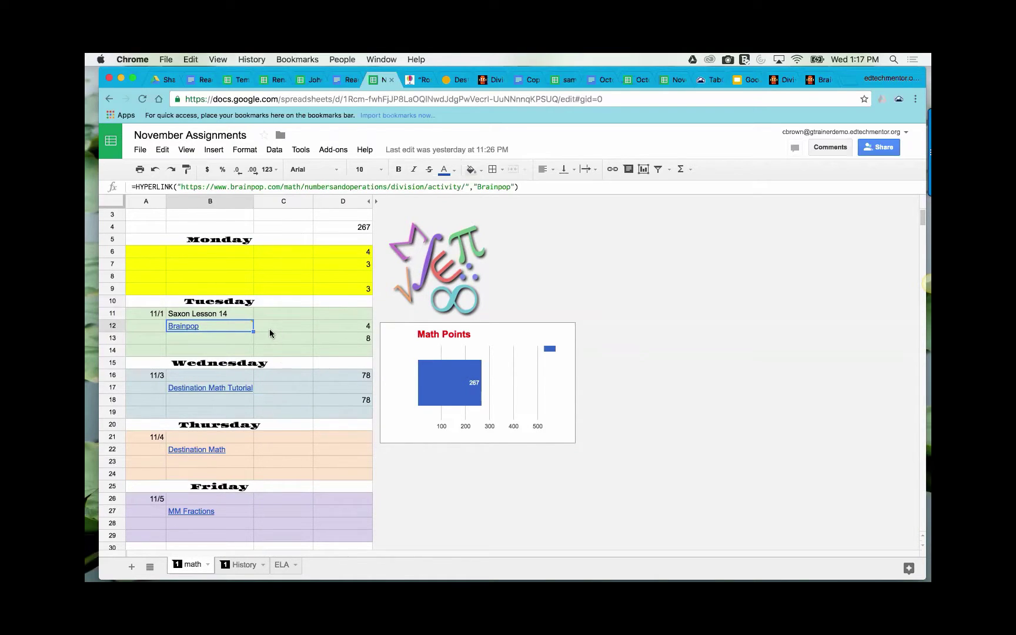
pyautogui.scroll(1, 271, 334)
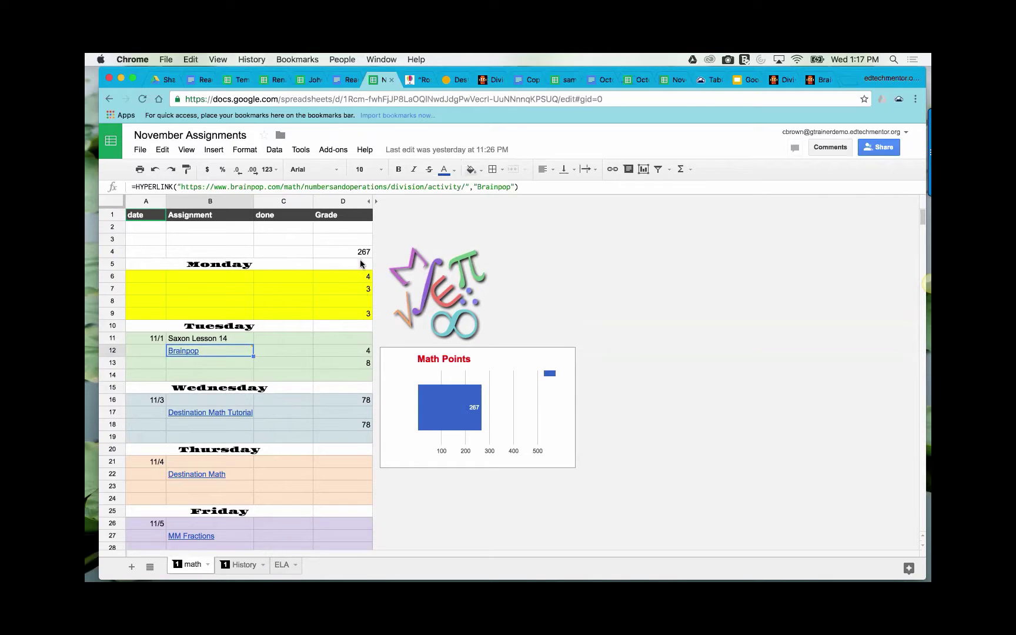
pyautogui.scroll(-4, 357, 529)
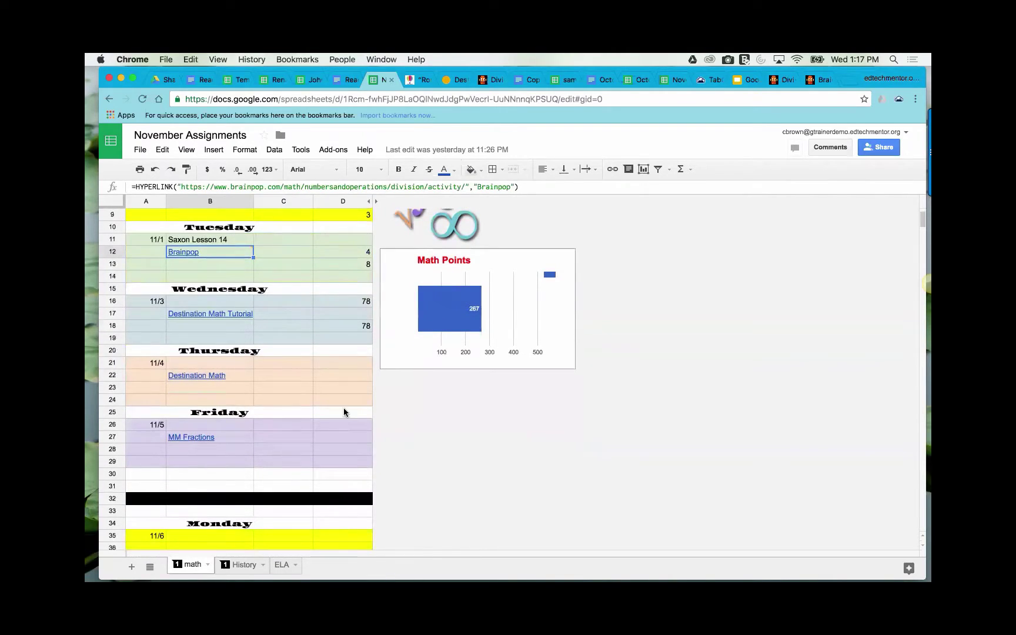
pyautogui.scroll(4, 324, 350)
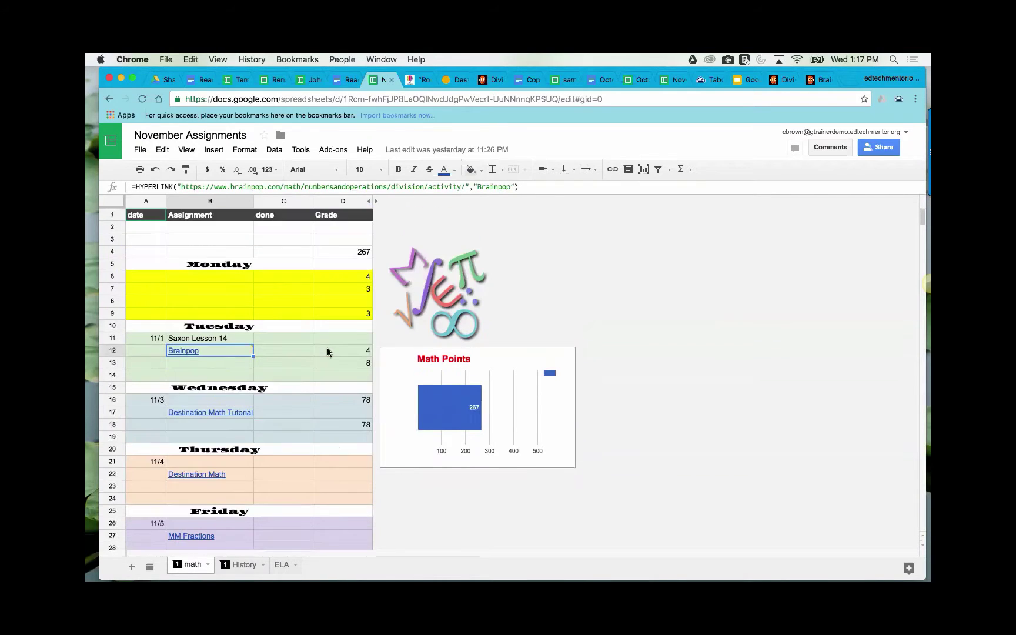
pyautogui.click(353, 242)
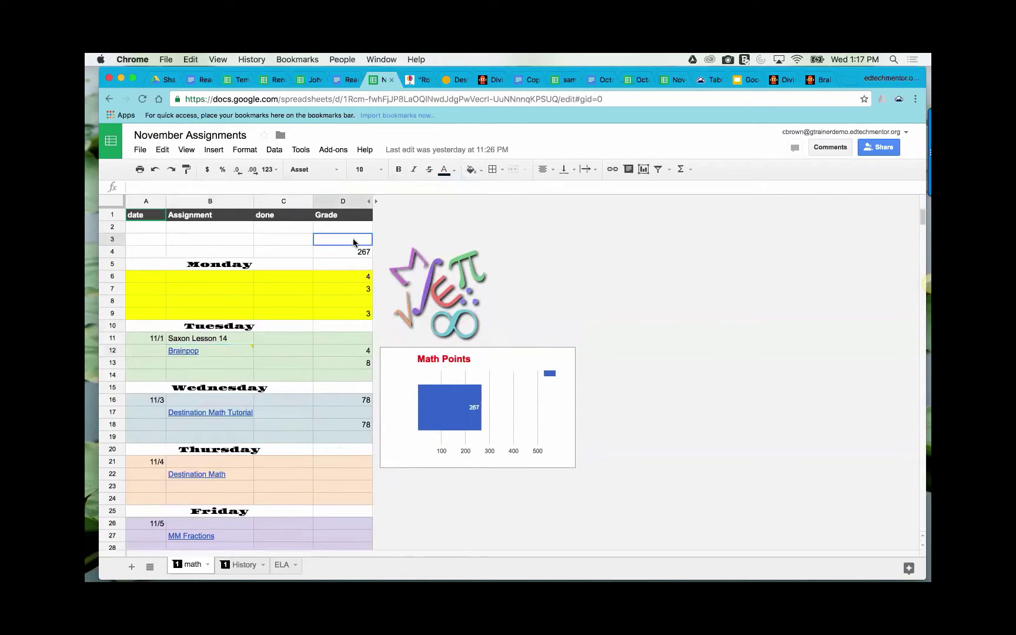
pyautogui.click(356, 250)
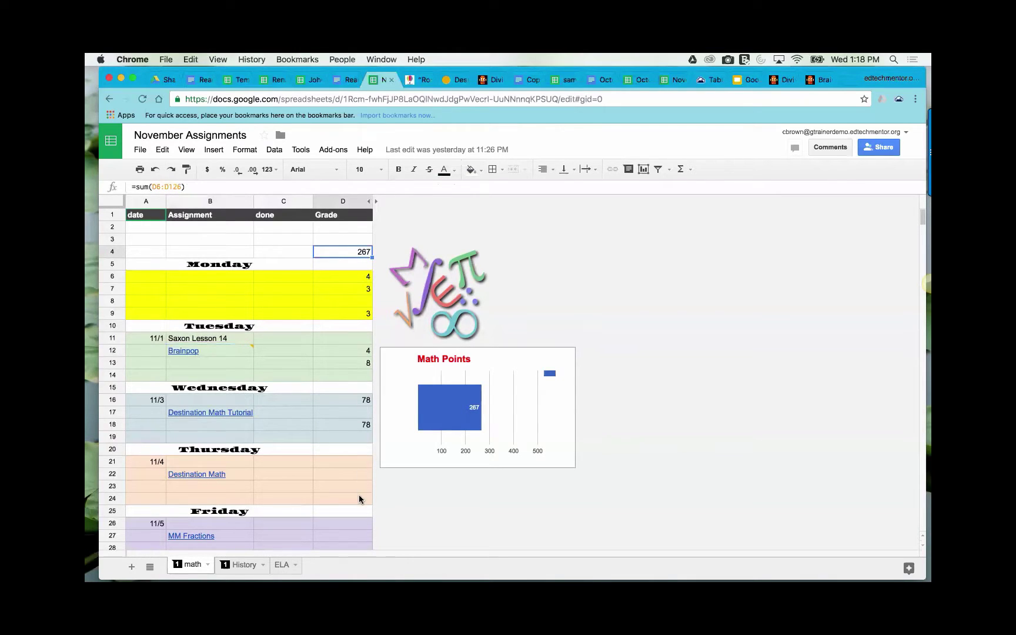
# - Enter =sum(D6:D93) in D2 after abandoning a start in D3, giving 178
pyautogui.click(354, 238)
pyautogui.write('=')
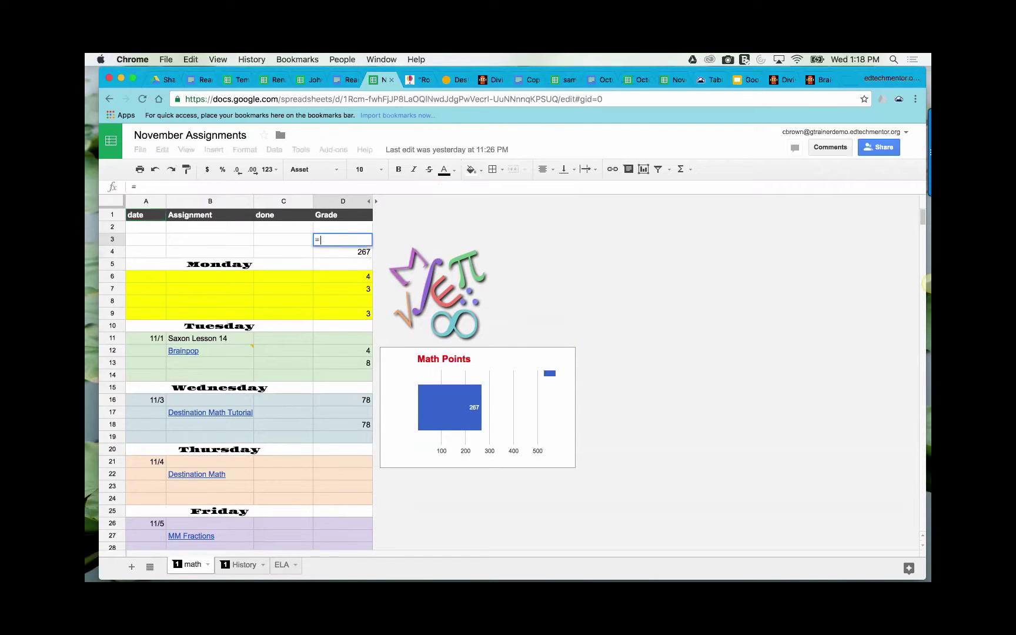
pyautogui.write('sum')
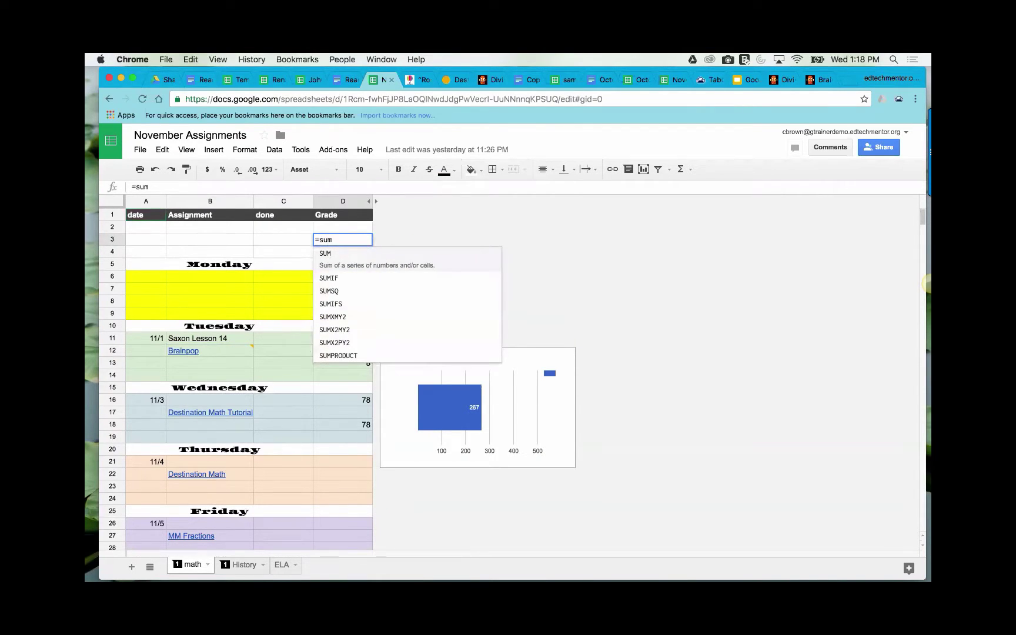
pyautogui.write('(')
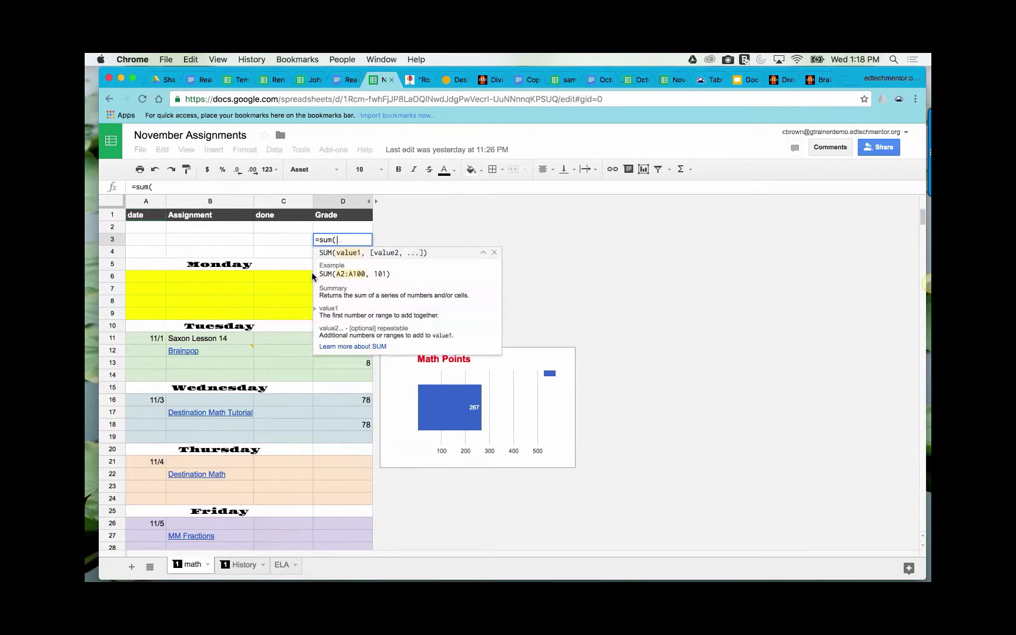
pyautogui.click(494, 252)
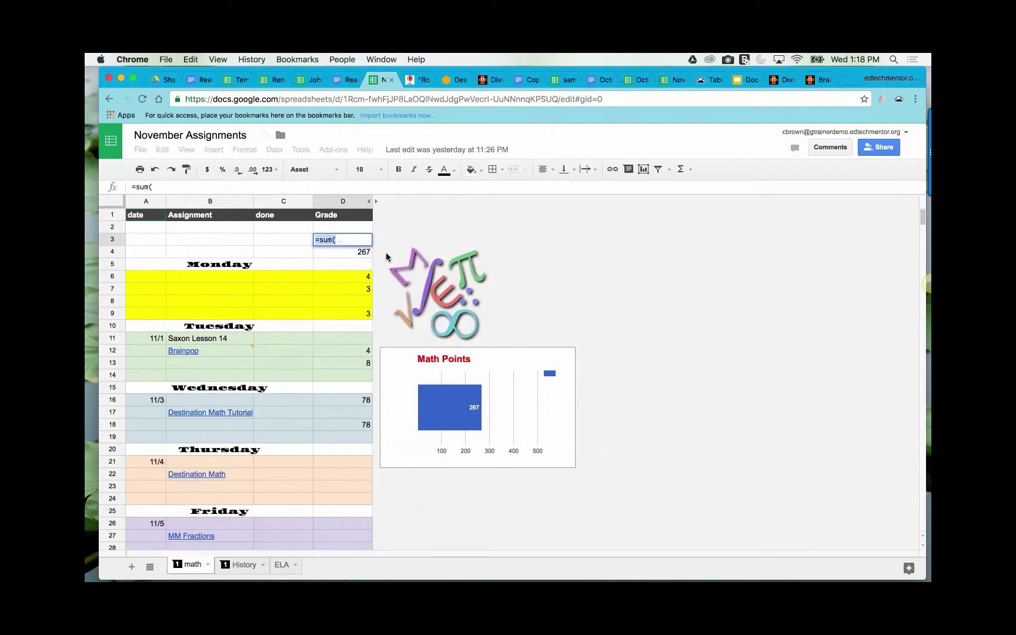
pyautogui.click(343, 276)
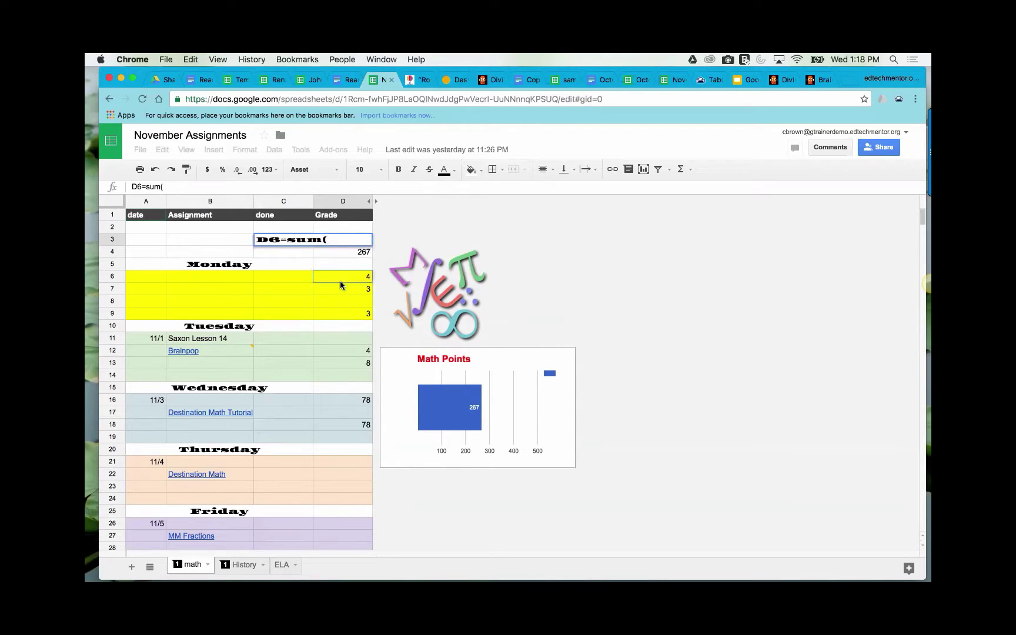
pyautogui.click(339, 238)
pyautogui.press('BackSpace')
pyautogui.press('BackSpace')
pyautogui.press('BackSpace')
pyautogui.press('BackSpace')
pyautogui.press('BackSpace')
pyautogui.press('BackSpace')
pyautogui.press('BackSpace')
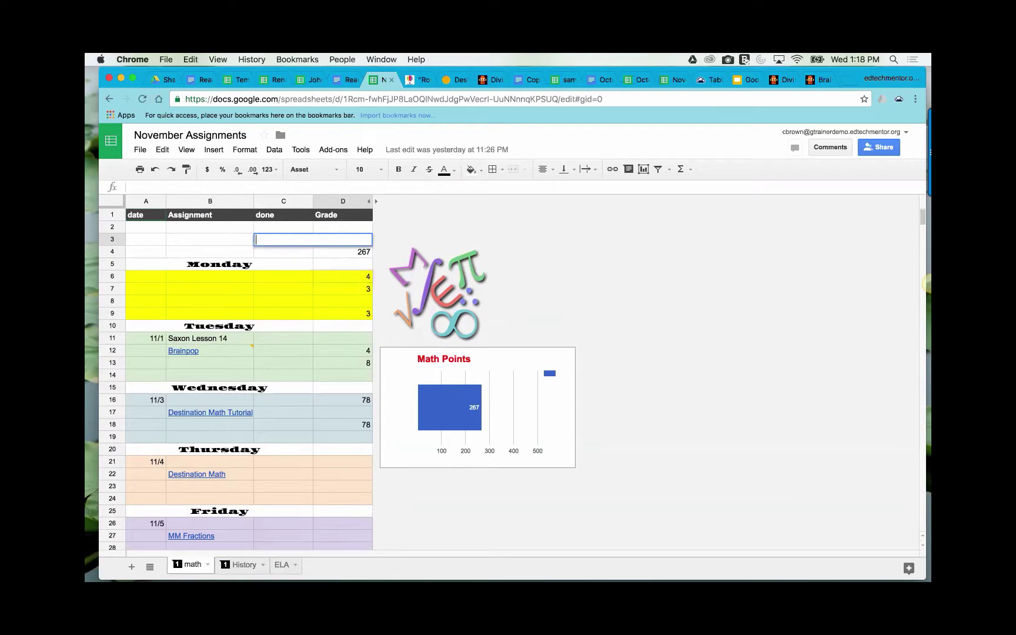
pyautogui.click(354, 229)
pyautogui.write('=')
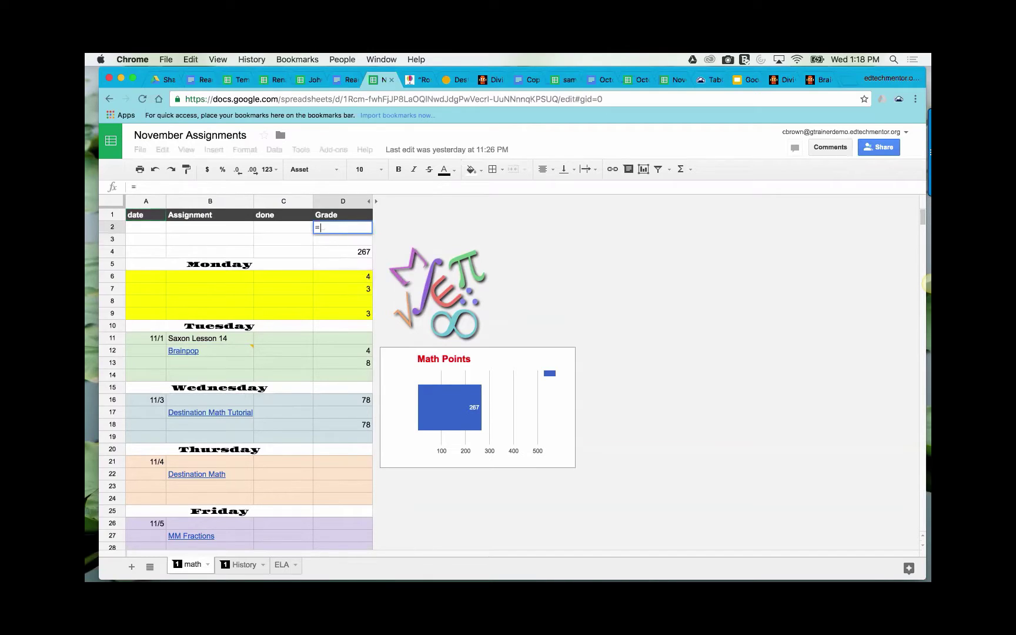
pyautogui.write('sum(')
pyautogui.moveTo(346, 274); pyautogui.dragTo(352, 505)
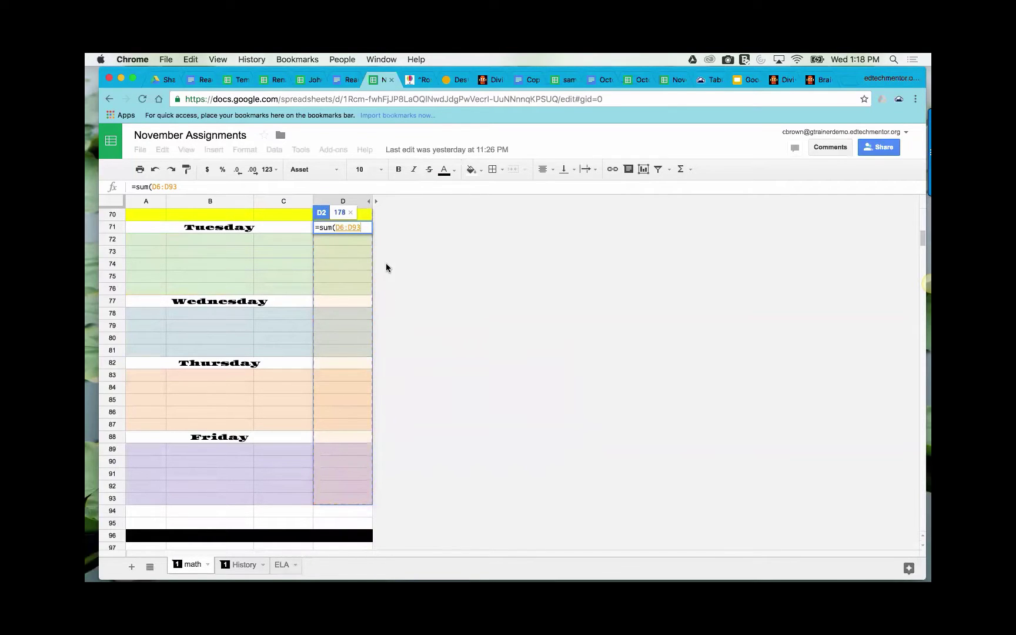
pyautogui.write(')')
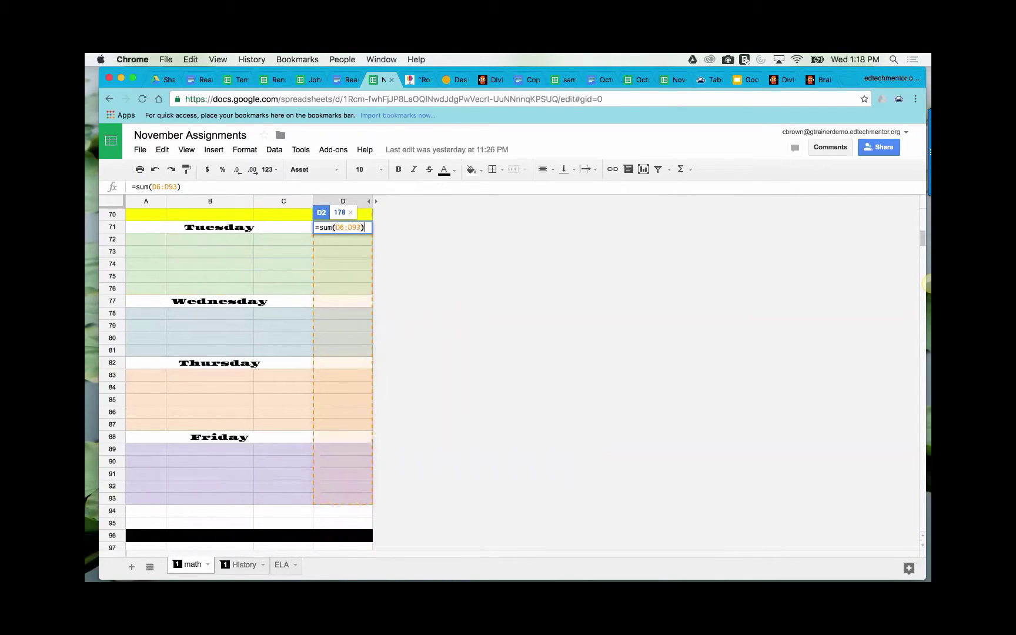
pyautogui.press('Return')
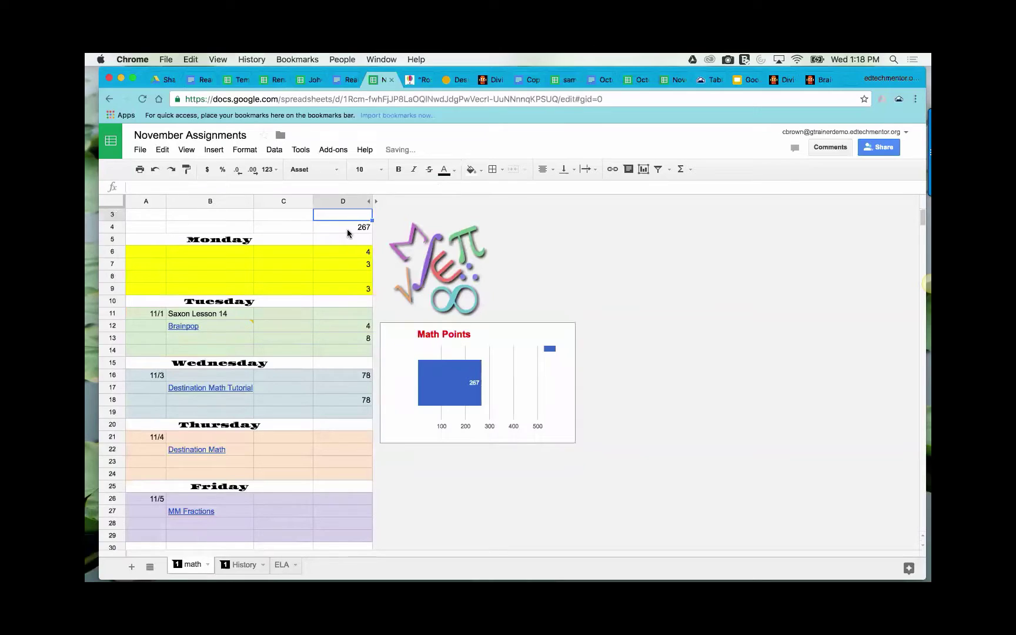
pyautogui.scroll(1, 347, 233)
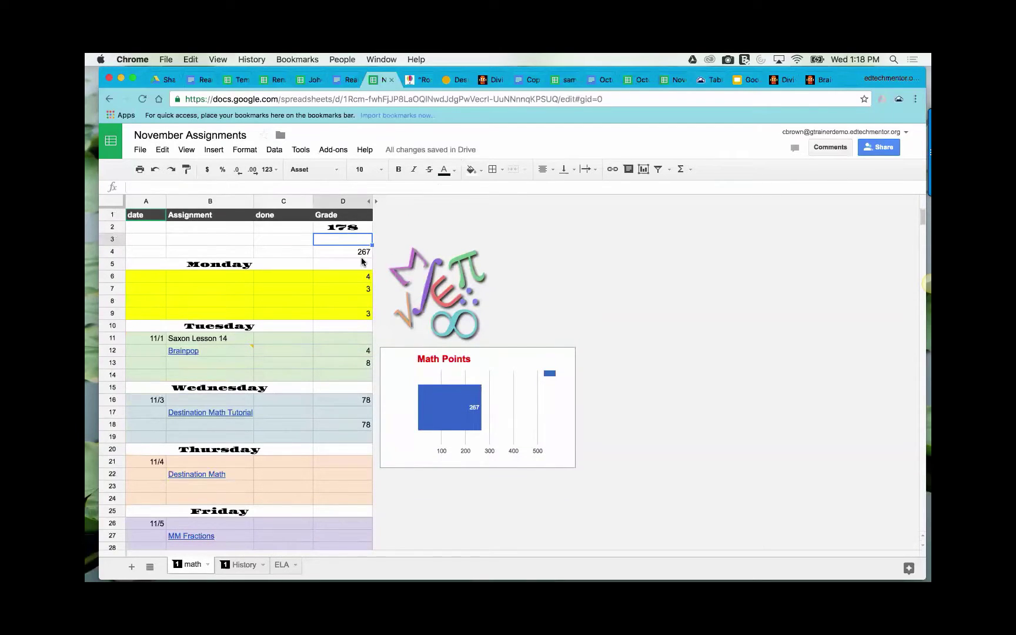
# - Format the 178 total in D2 with the Alegreya font and right alignment
pyautogui.click(342, 230)
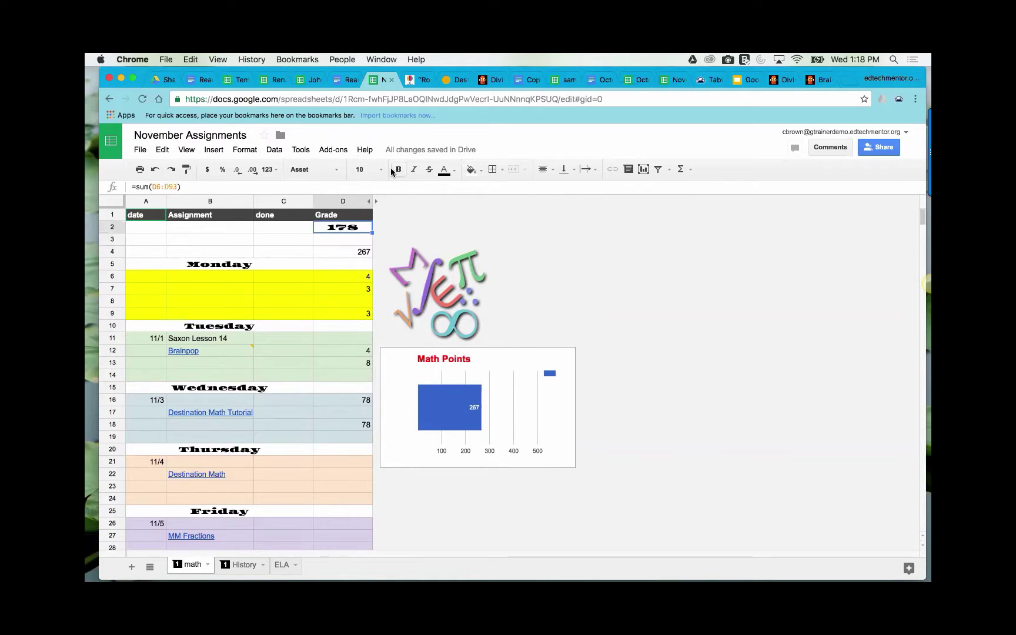
pyautogui.click(339, 170)
pyautogui.click(327, 194)
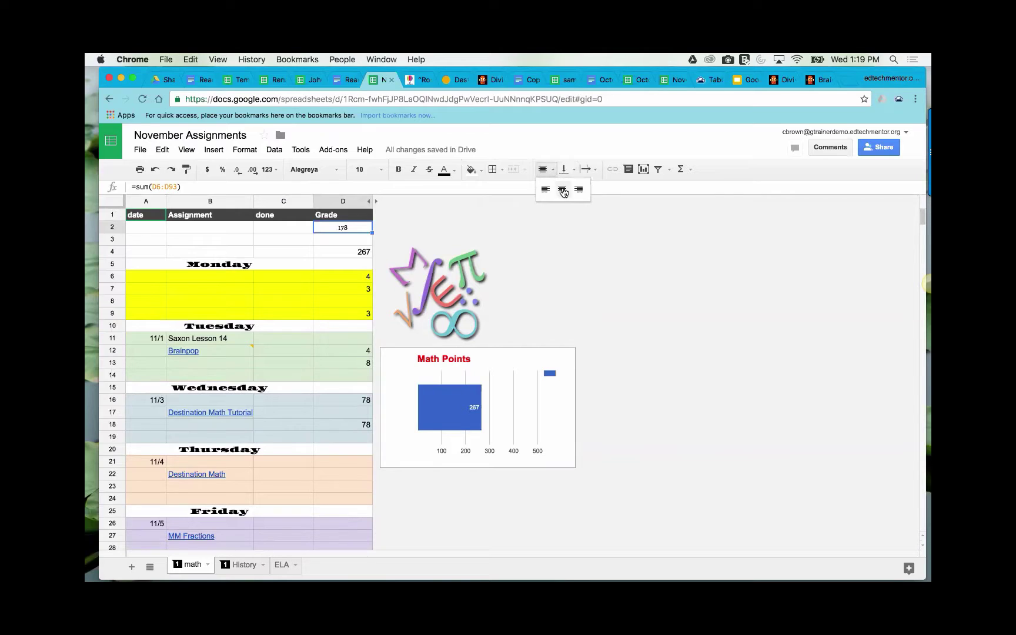
pyautogui.click(579, 189)
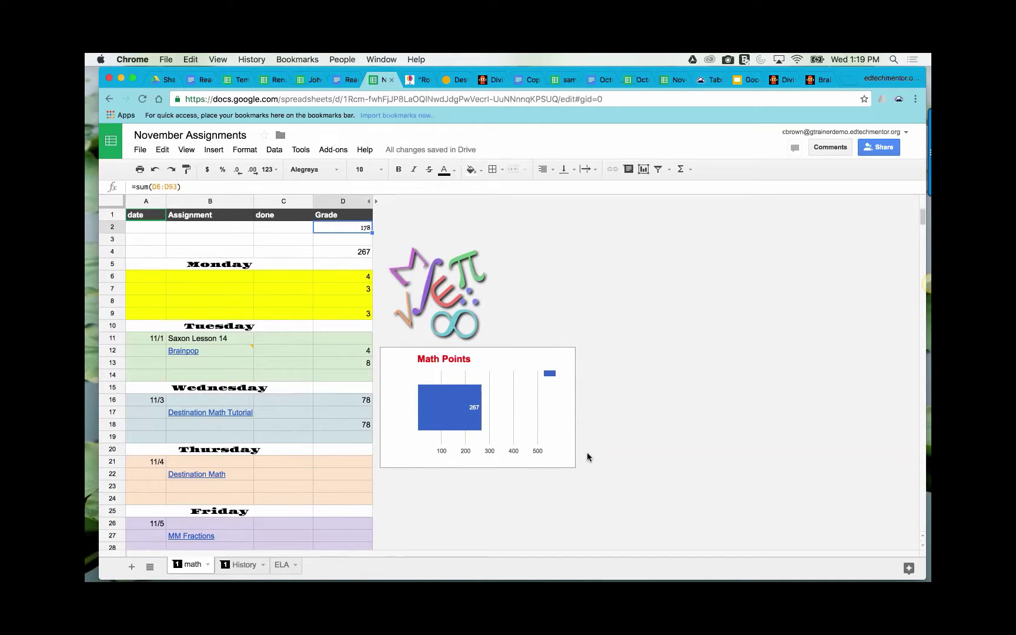
pyautogui.scroll(-1, 636, 437)
pyautogui.scroll(1, 636, 436)
pyautogui.scroll(-1, 653, 438)
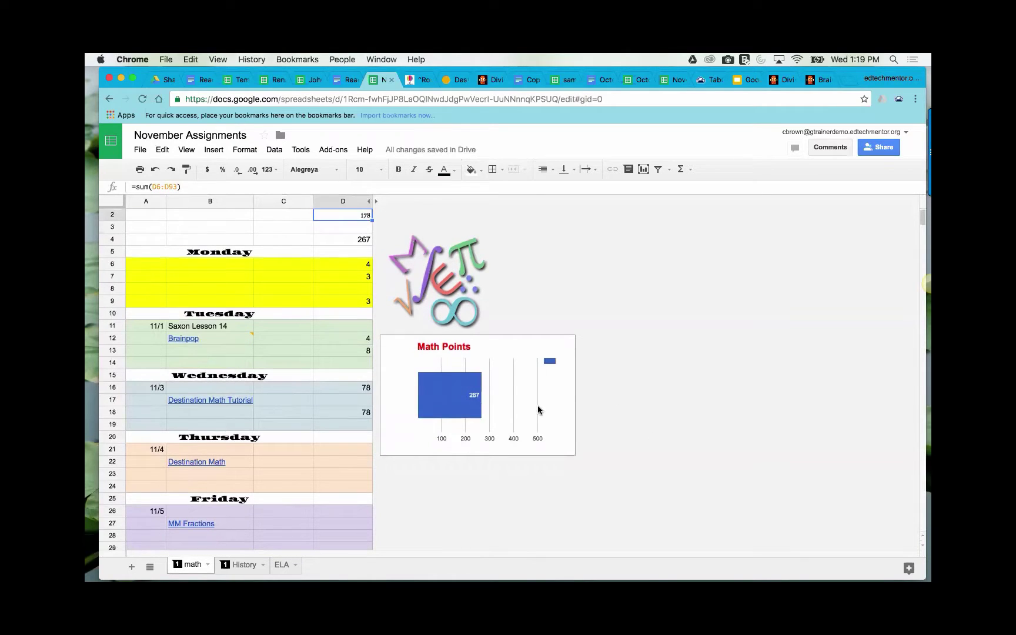
pyautogui.scroll(1, 519, 419)
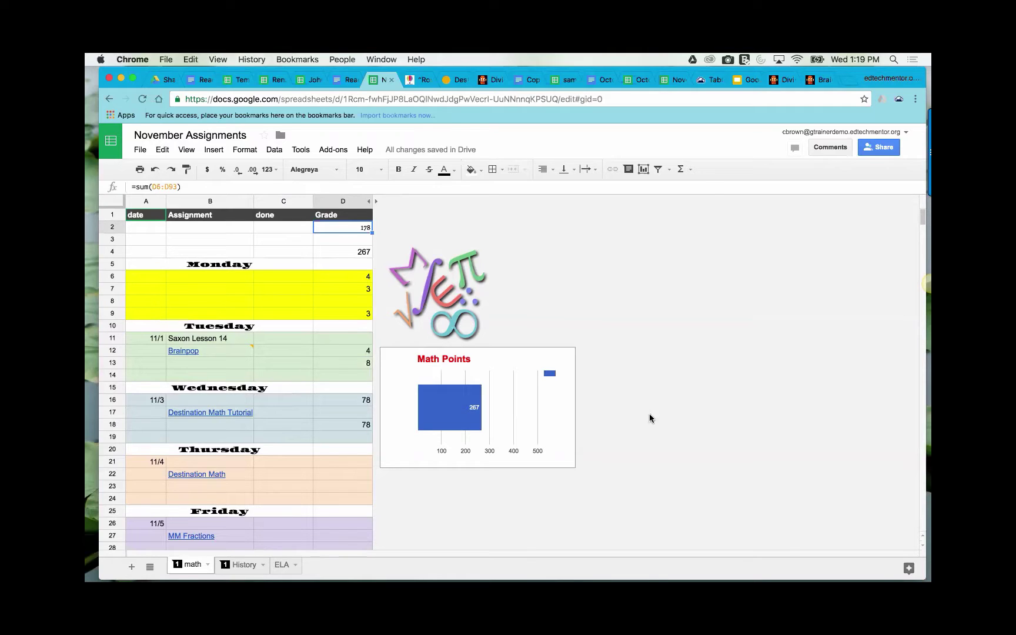
pyautogui.scroll(-2, 648, 417)
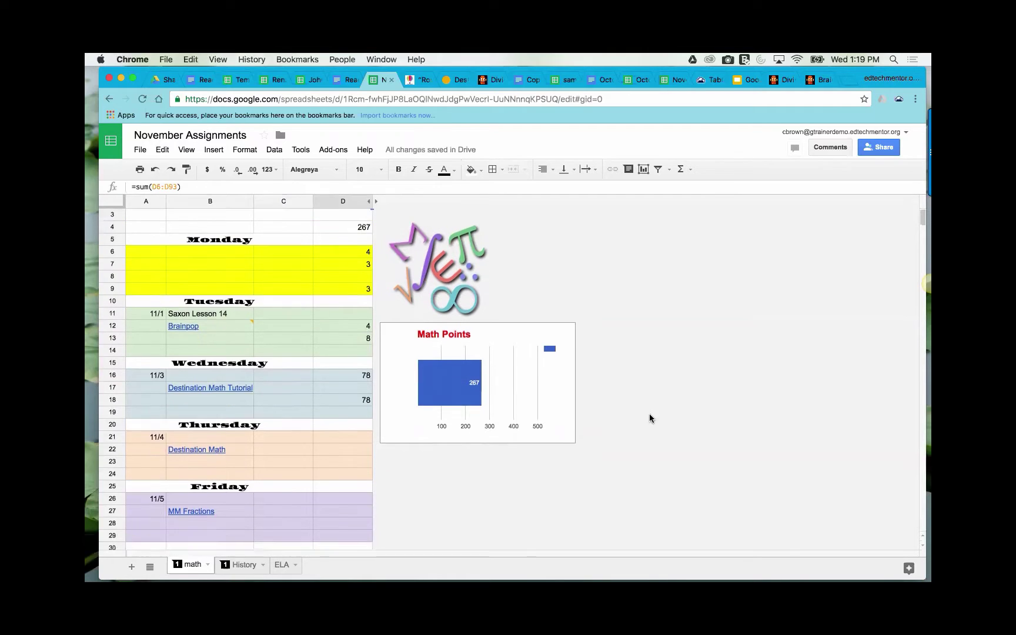
pyautogui.scroll(2, 648, 418)
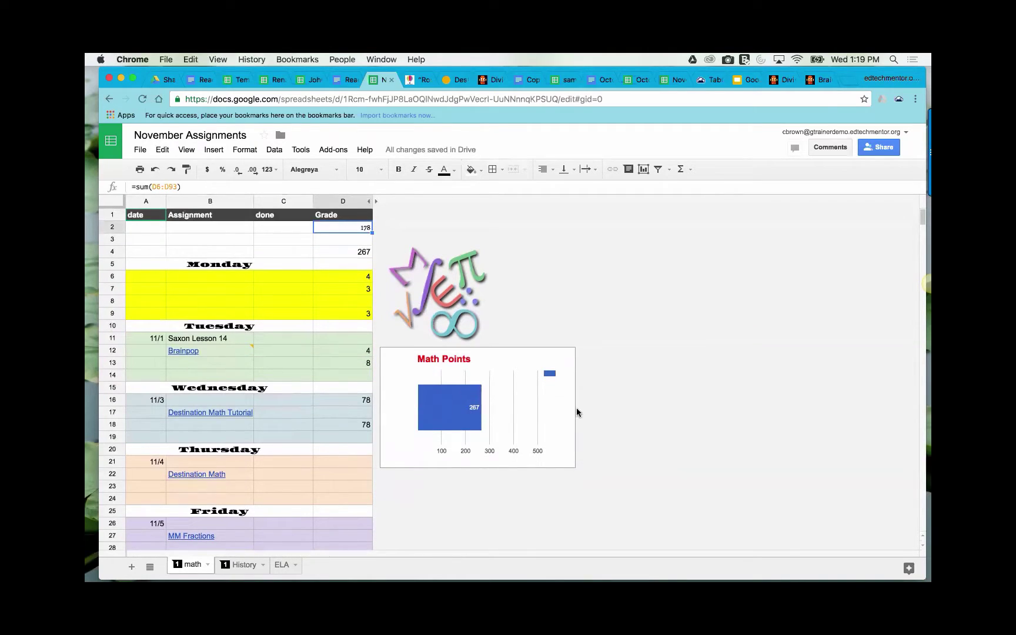
pyautogui.scroll(-1, 433, 496)
pyautogui.scroll(1, 432, 492)
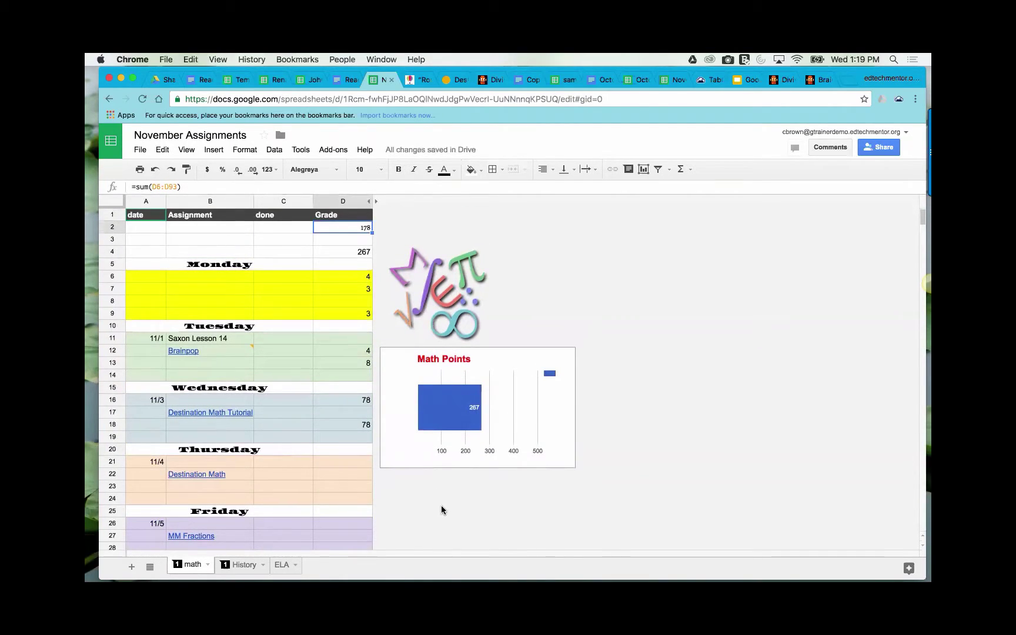
pyautogui.scroll(-3, 442, 505)
pyautogui.scroll(3, 441, 505)
# - Go to the sample music log Chrome tab and open its Share with others dialog
pyautogui.click(563, 80)
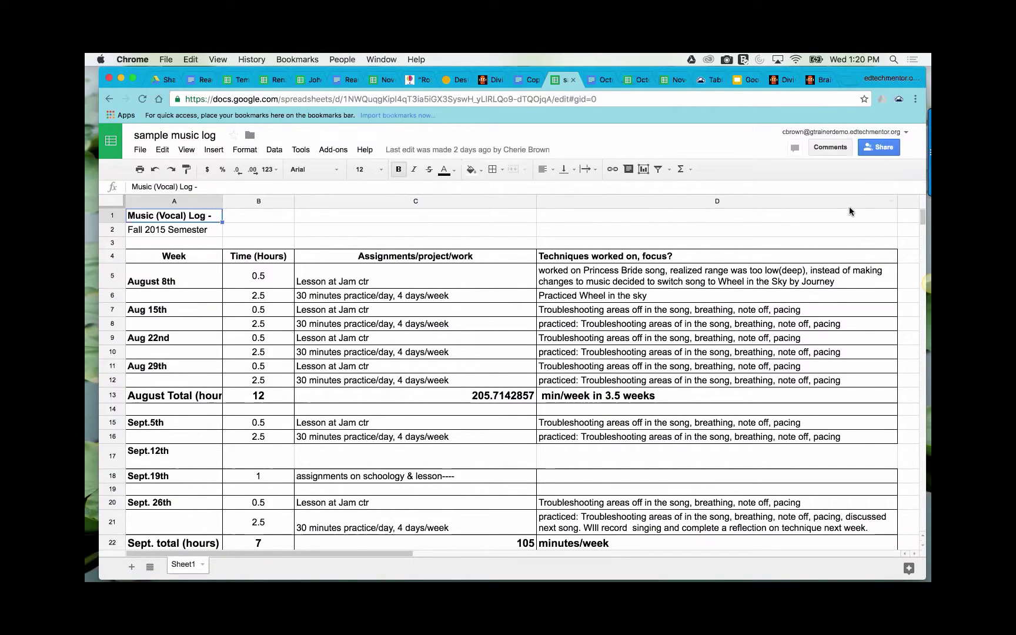
pyautogui.click(884, 149)
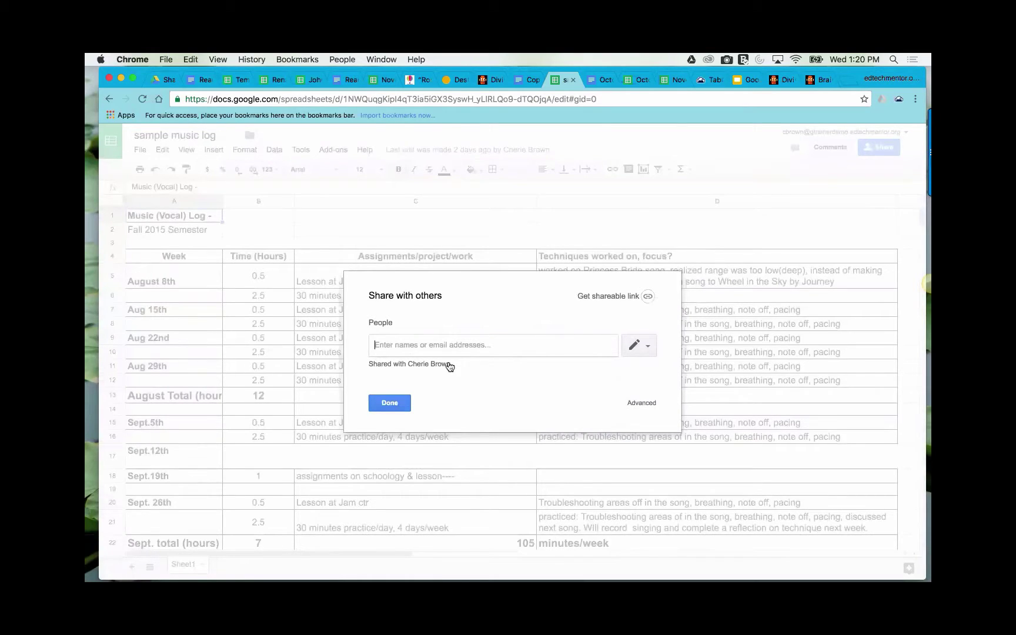
pyautogui.click(647, 297)
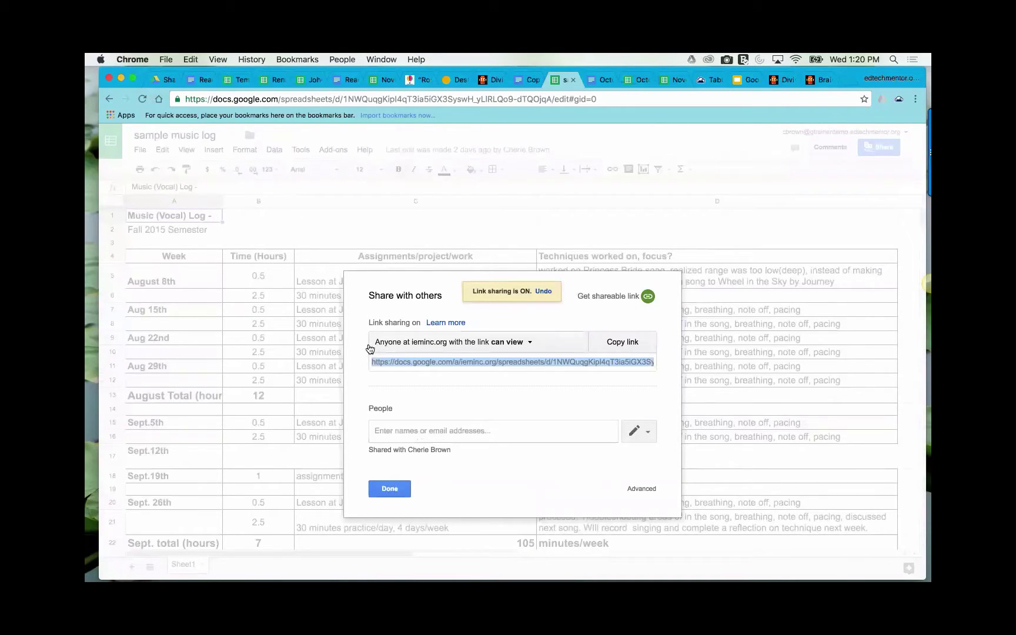
pyautogui.click(529, 343)
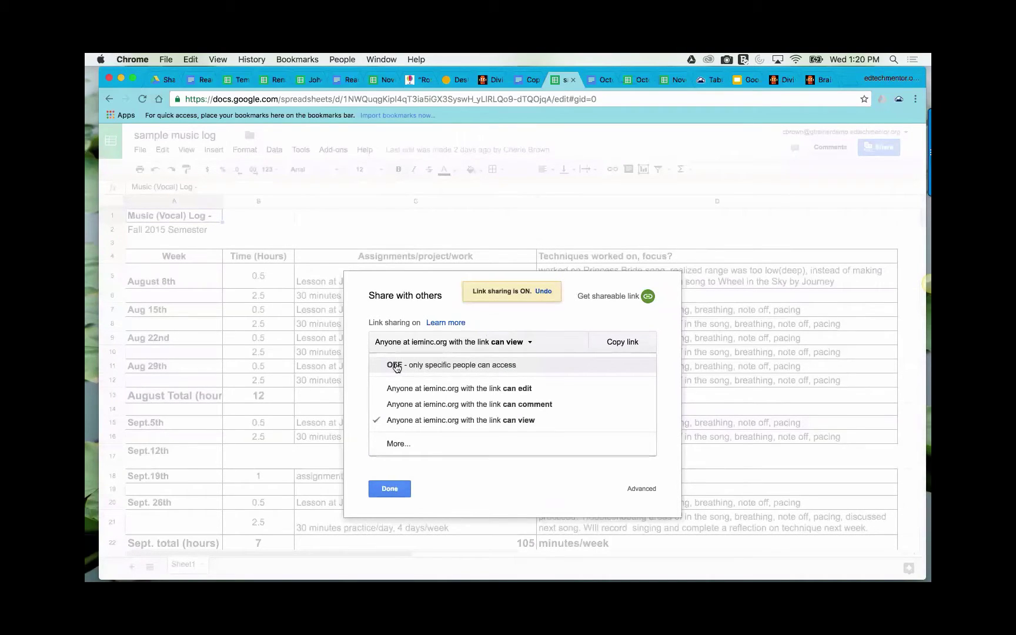
pyautogui.click(395, 365)
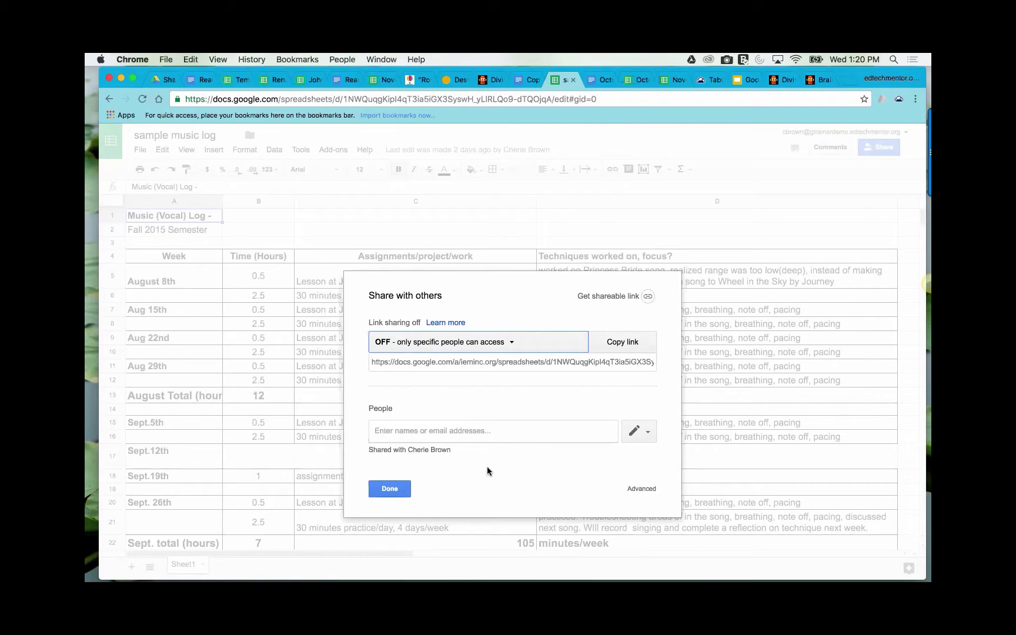
pyautogui.click(392, 490)
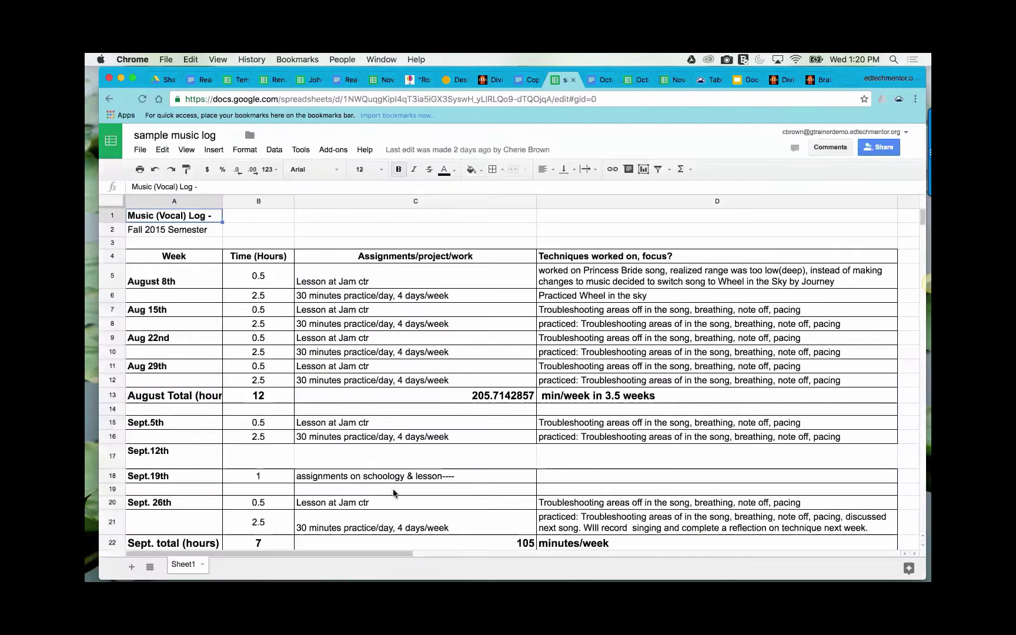
# - Search for 'schoology' in a new Chrome tab and open the schoology.com result
pyautogui.click(846, 80)
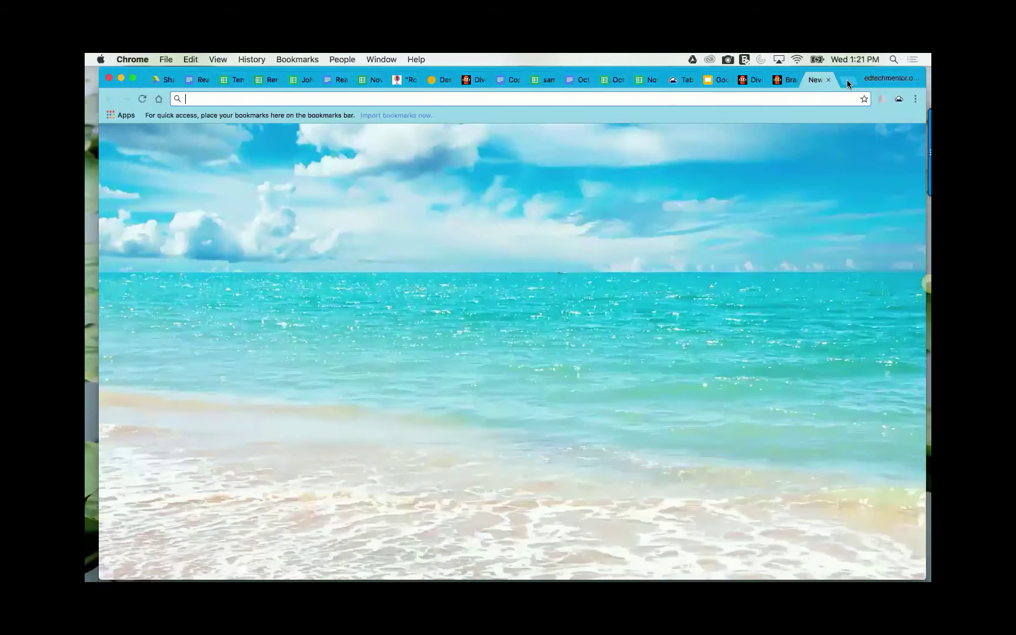
pyautogui.write('sch')
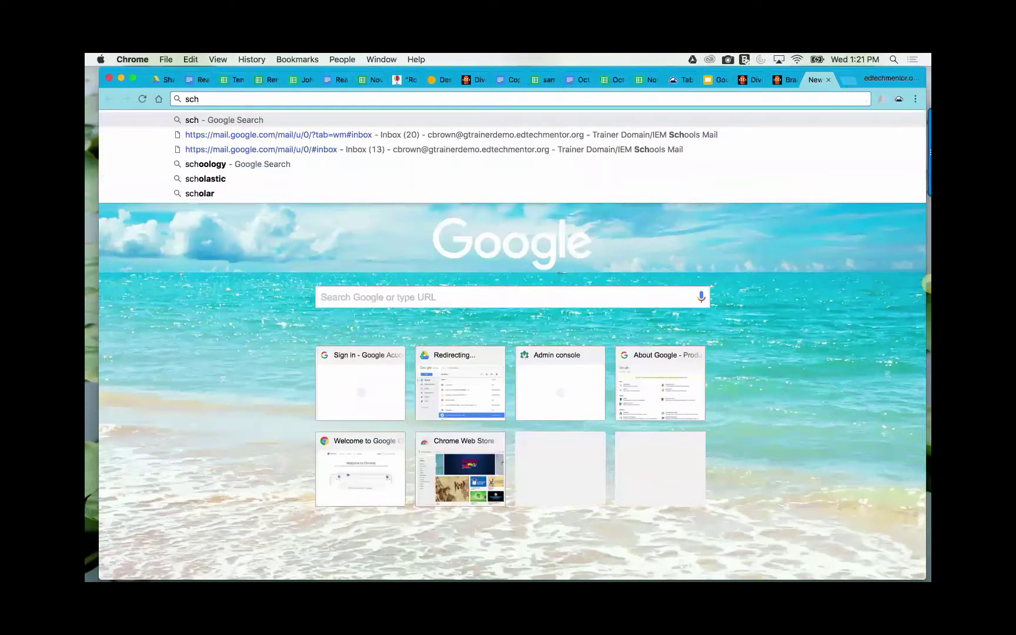
pyautogui.write('oolg')
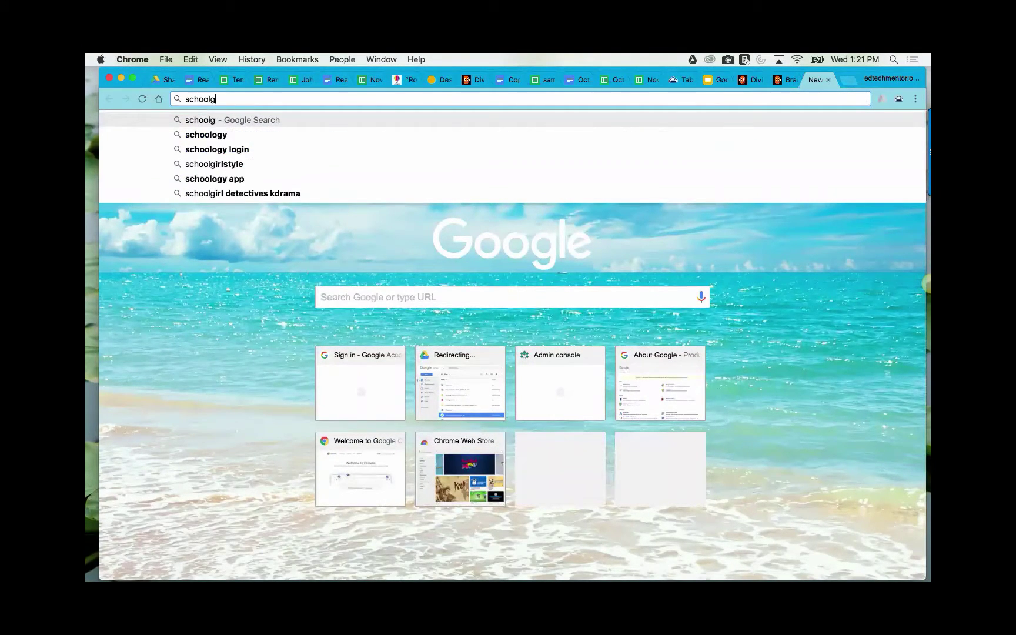
pyautogui.press('BackSpace')
pyautogui.write('og')
pyautogui.press('BackSpace')
pyautogui.press('BackSpace')
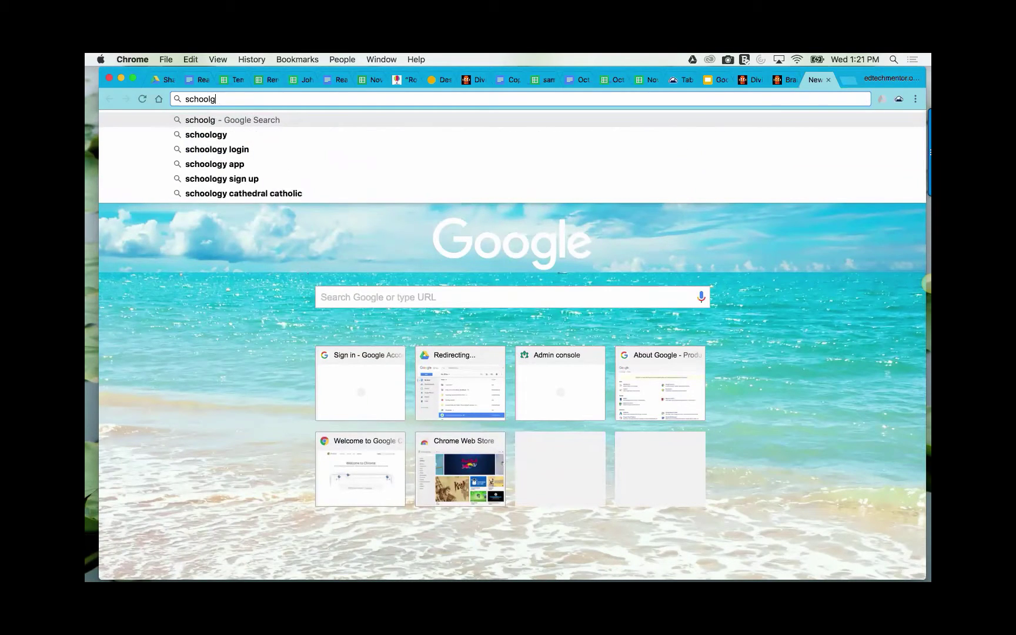
pyautogui.write('ogy')
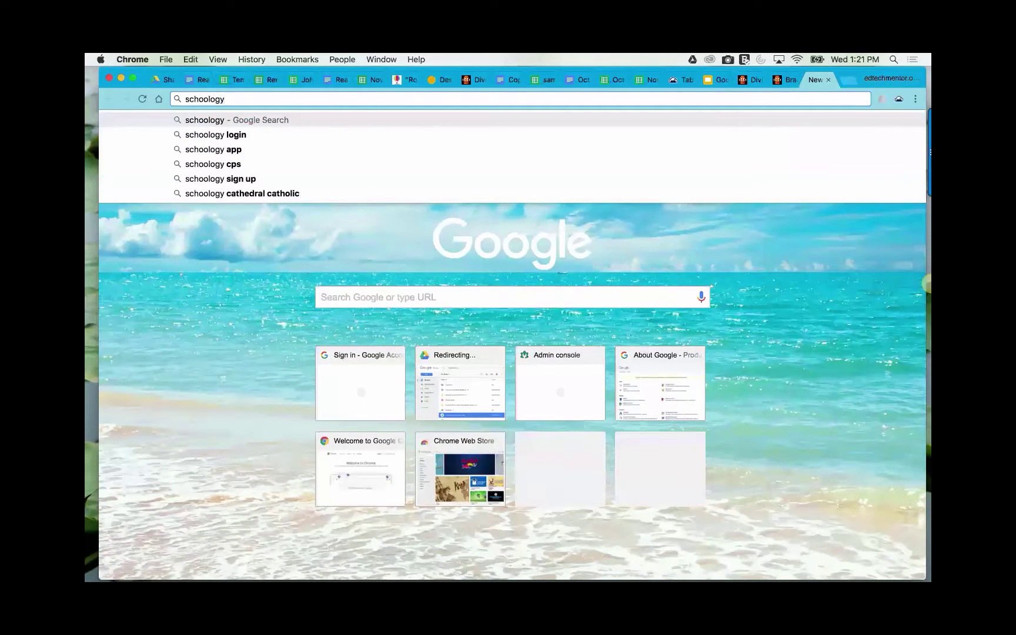
pyautogui.press('Return')
pyautogui.click(338, 236)
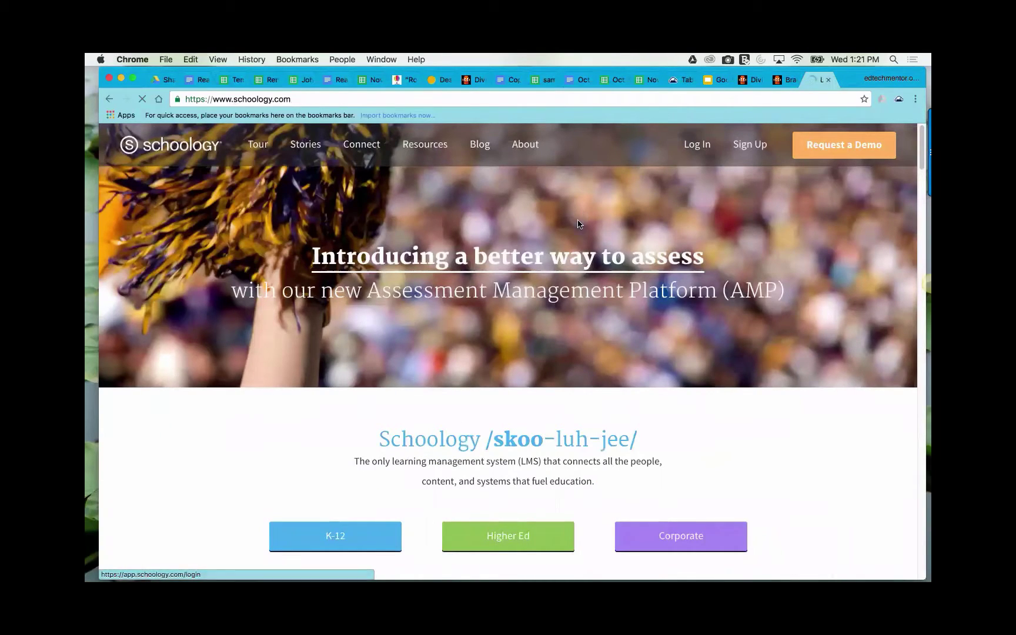
# - Log in with the student username and password at South Sutter Charter, declining to save the password
pyautogui.write('ts')
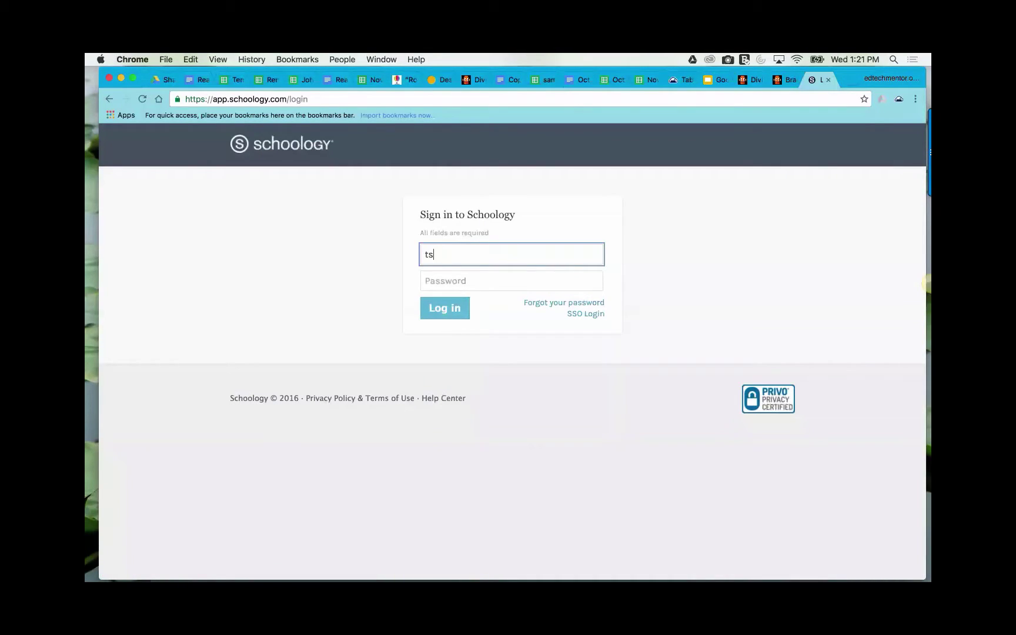
pyautogui.write('tudent')
pyautogui.click(477, 283)
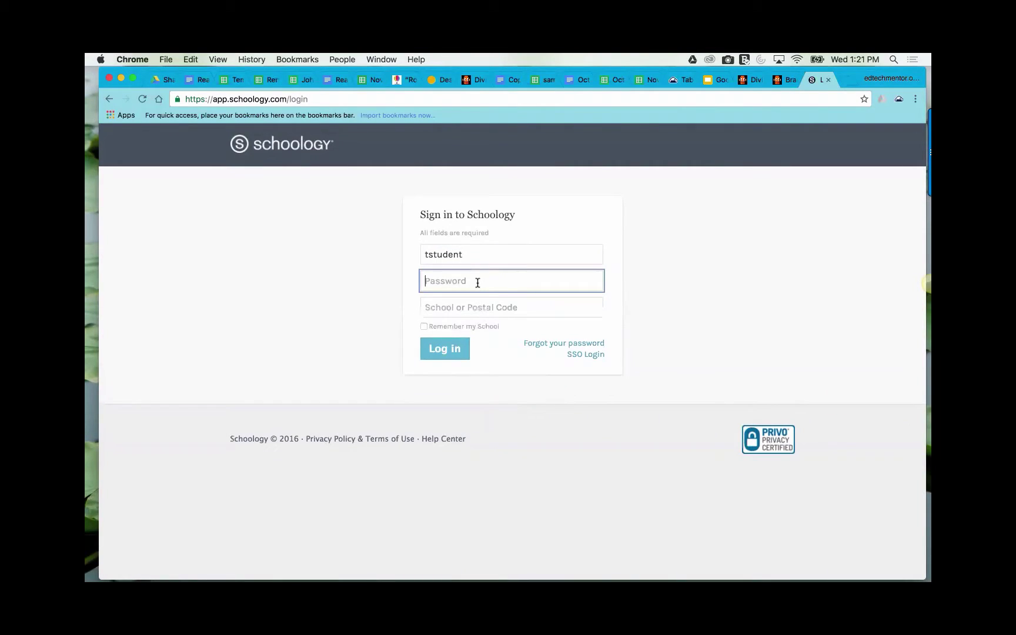
pyautogui.write('•')
pyautogui.click(465, 303)
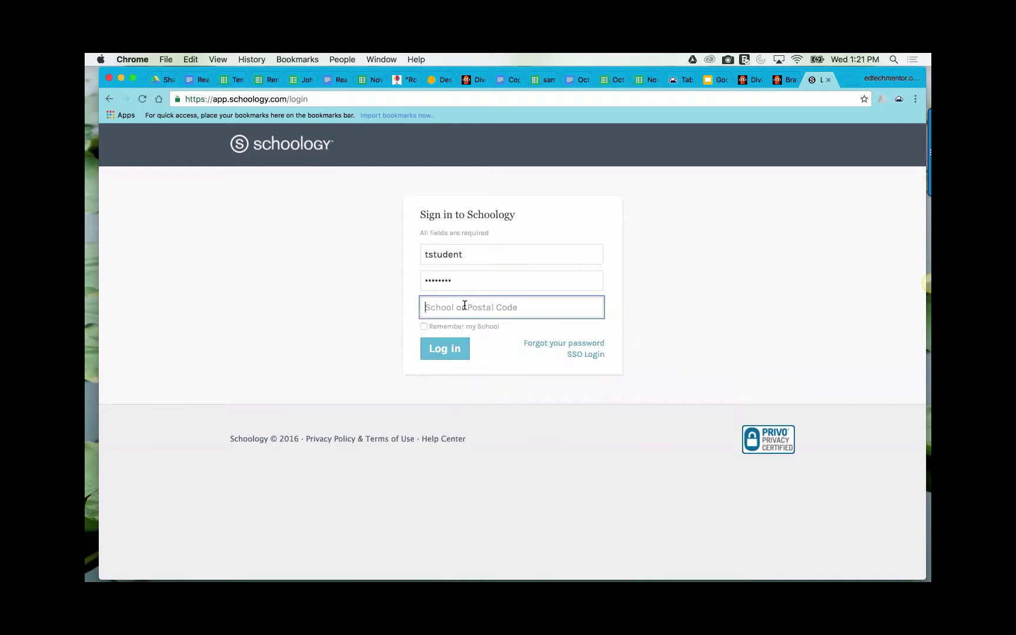
pyautogui.write('south')
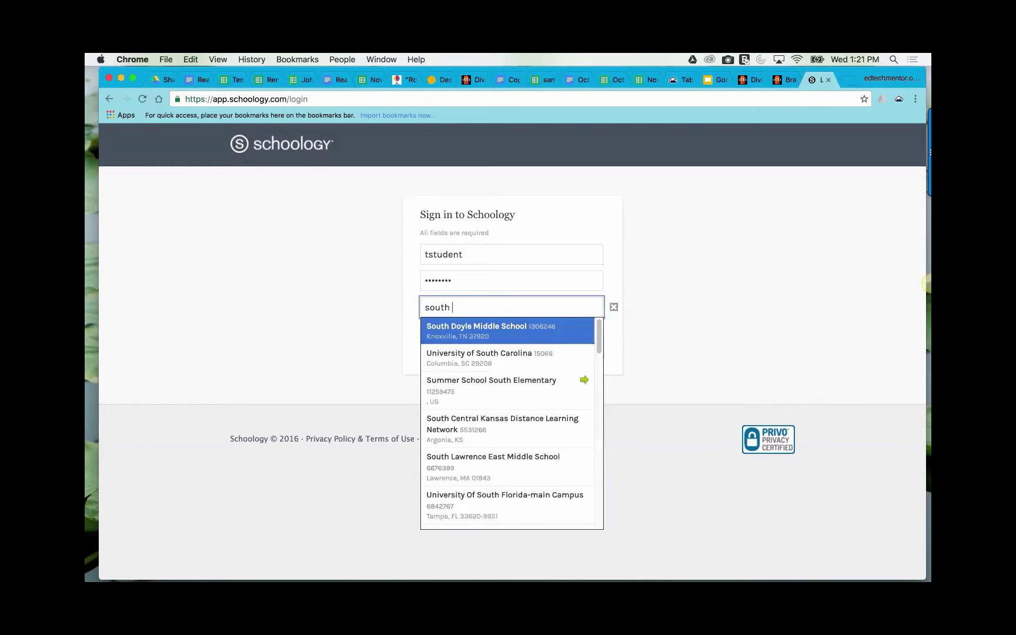
pyautogui.write(' sutter')
pyautogui.click(479, 329)
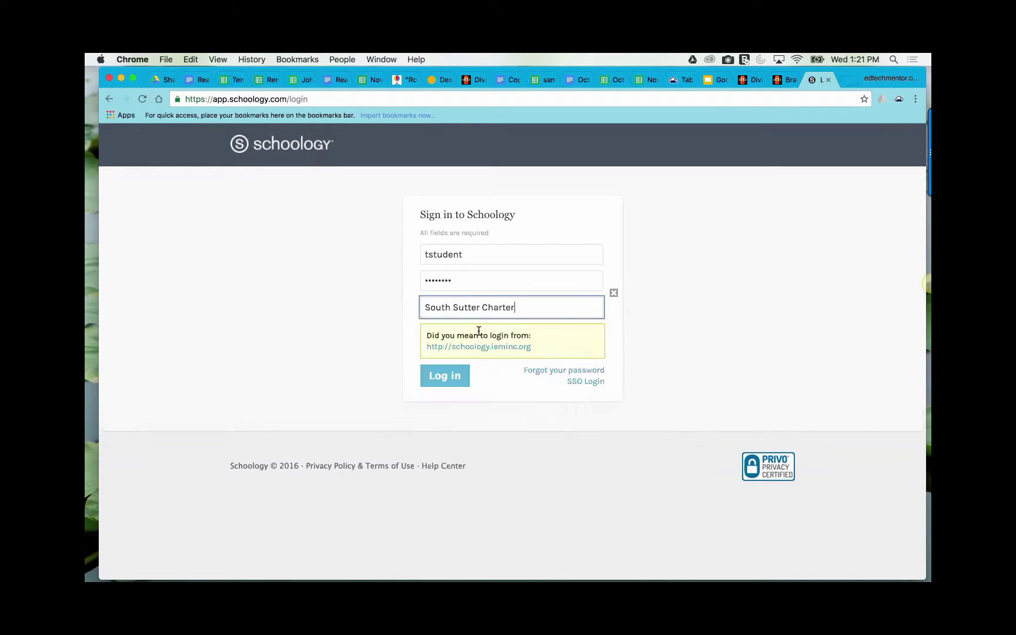
pyautogui.click(444, 377)
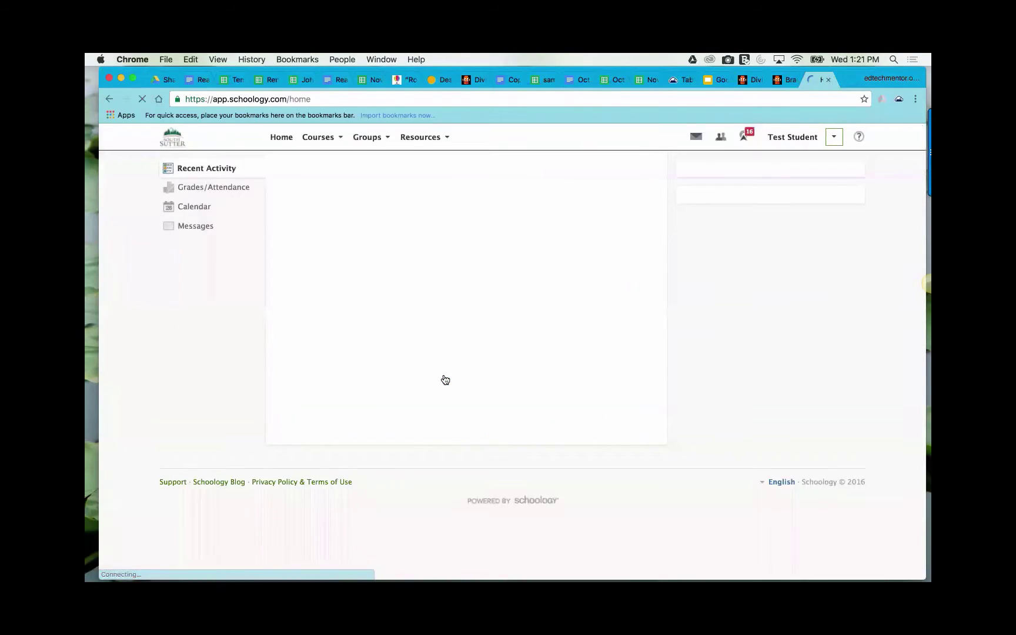
pyautogui.click(816, 179)
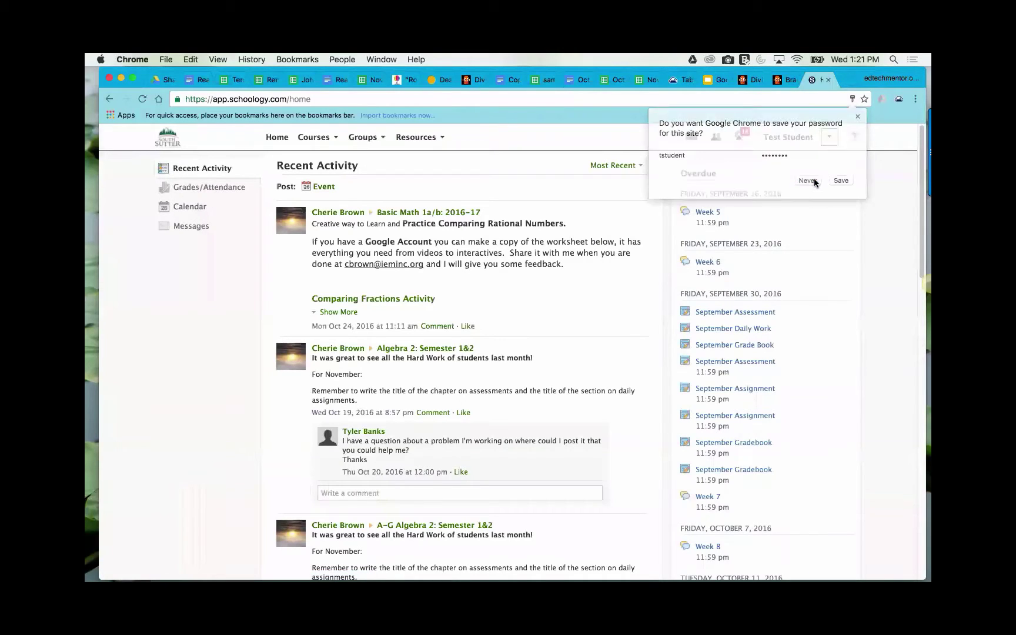
# - Go to Algebra 1: TEST class > September > Gradebook upload and choose Re-submit Assignment
pyautogui.click(326, 139)
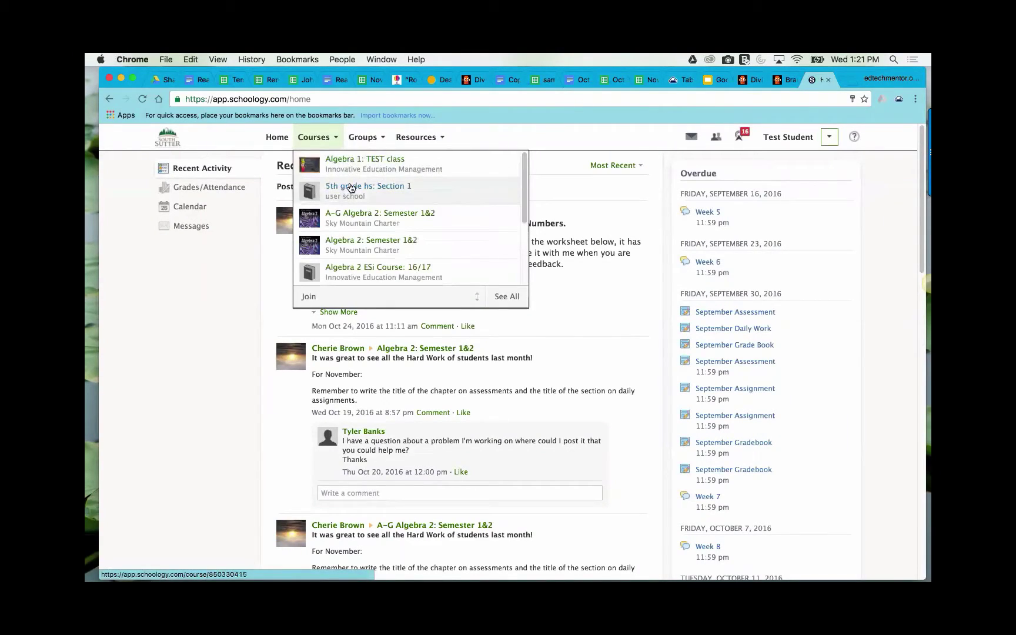
pyautogui.click(350, 163)
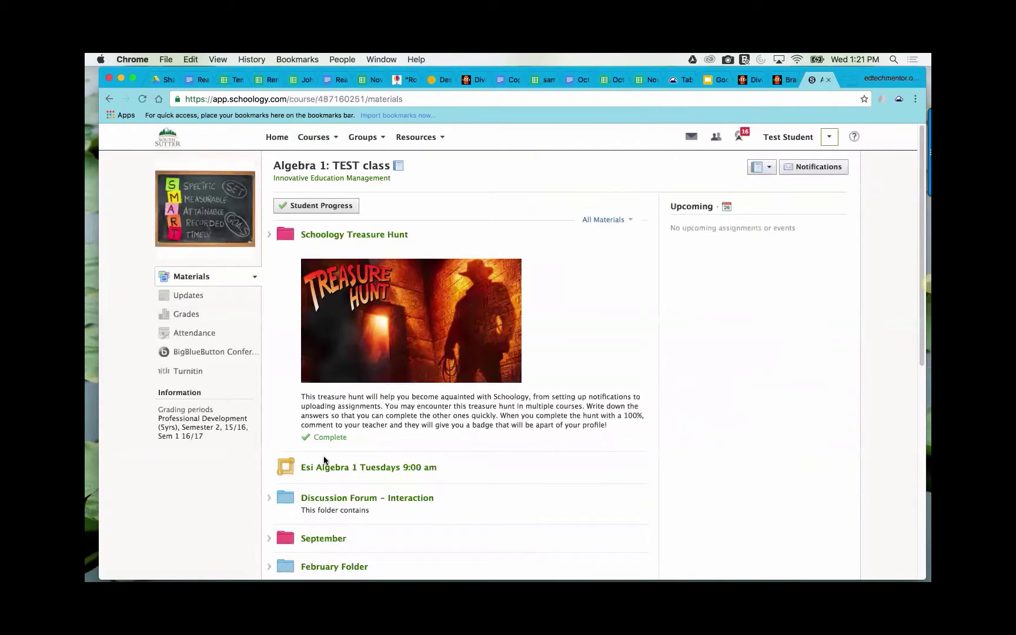
pyautogui.click(327, 540)
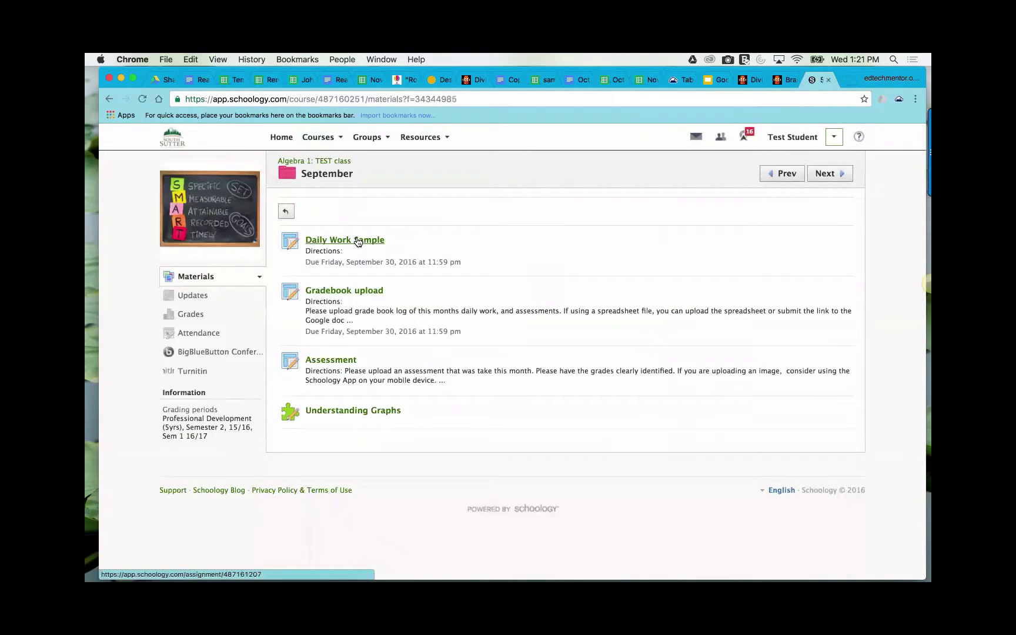
pyautogui.click(339, 359)
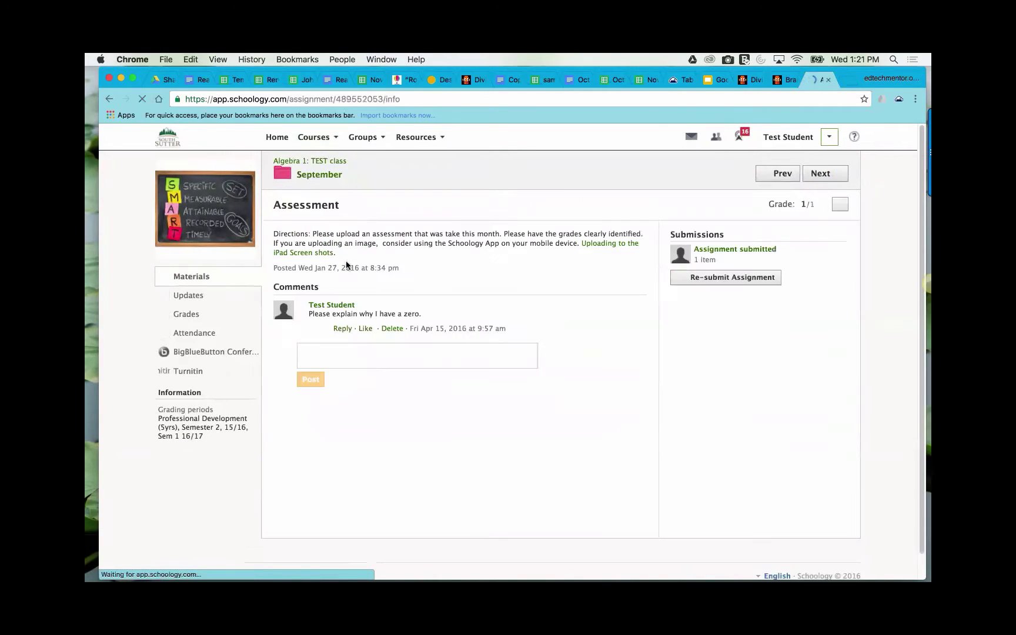
pyautogui.click(346, 293)
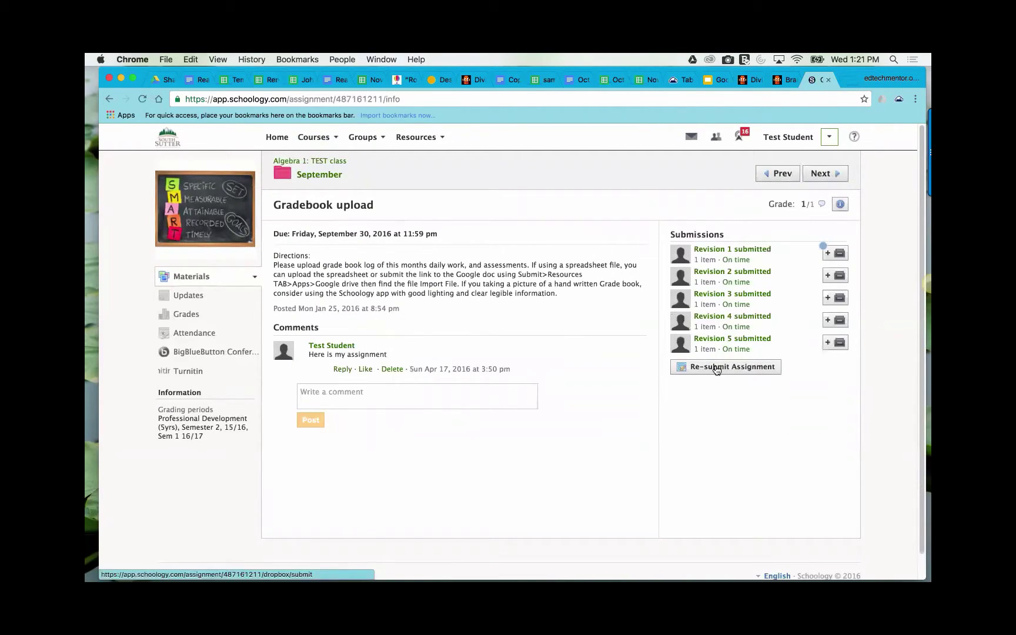
pyautogui.click(716, 368)
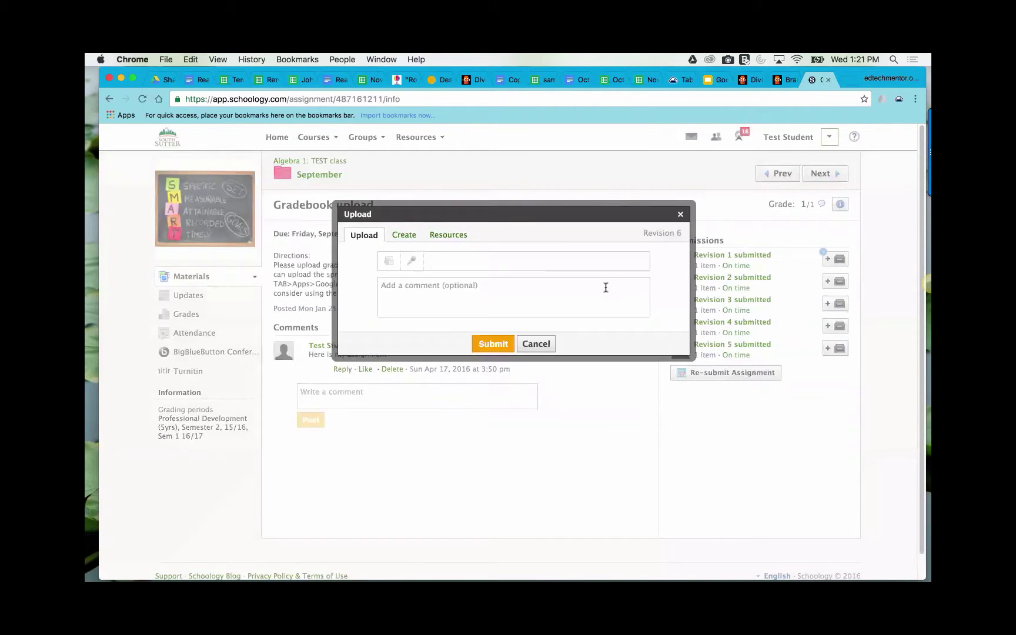
# - Open Google Drive under Resources > Apps in the upload dialog and browse its file list
pyautogui.click(450, 235)
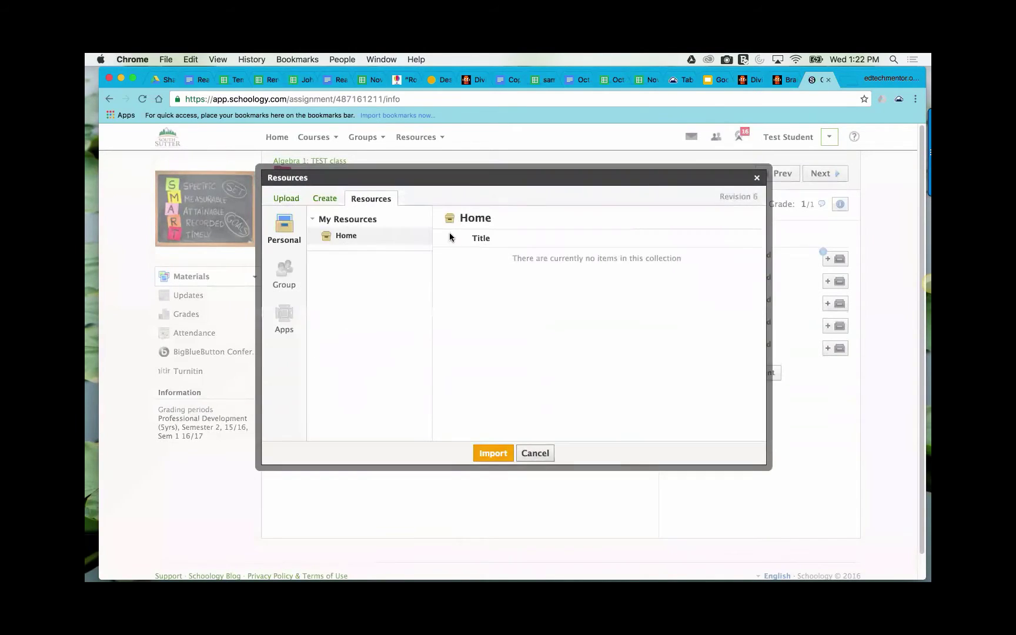
pyautogui.click(288, 314)
pyautogui.click(354, 234)
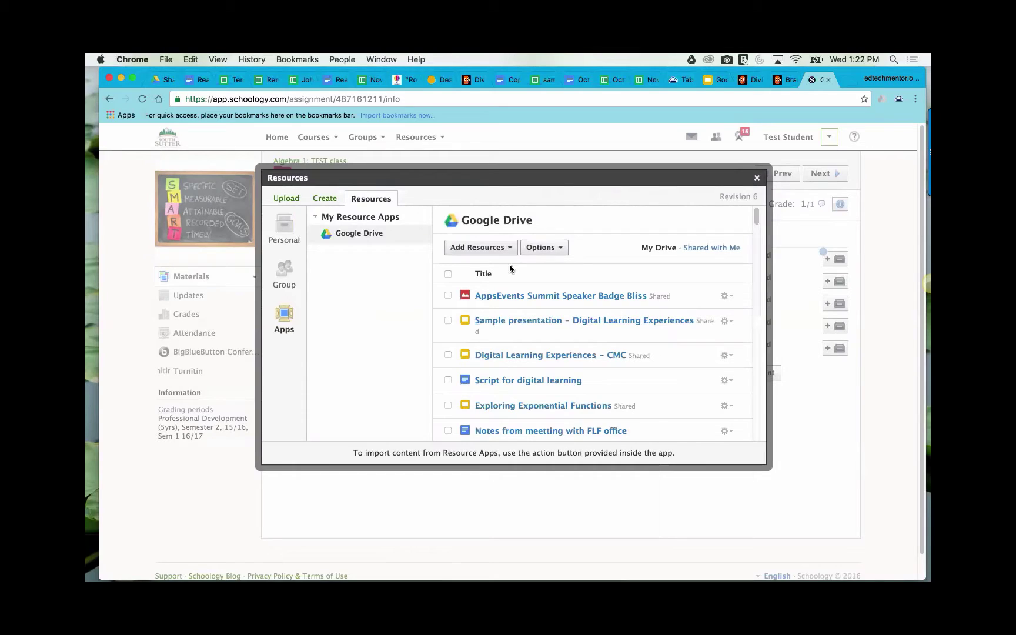
pyautogui.scroll(-3, 531, 348)
pyautogui.scroll(3, 531, 347)
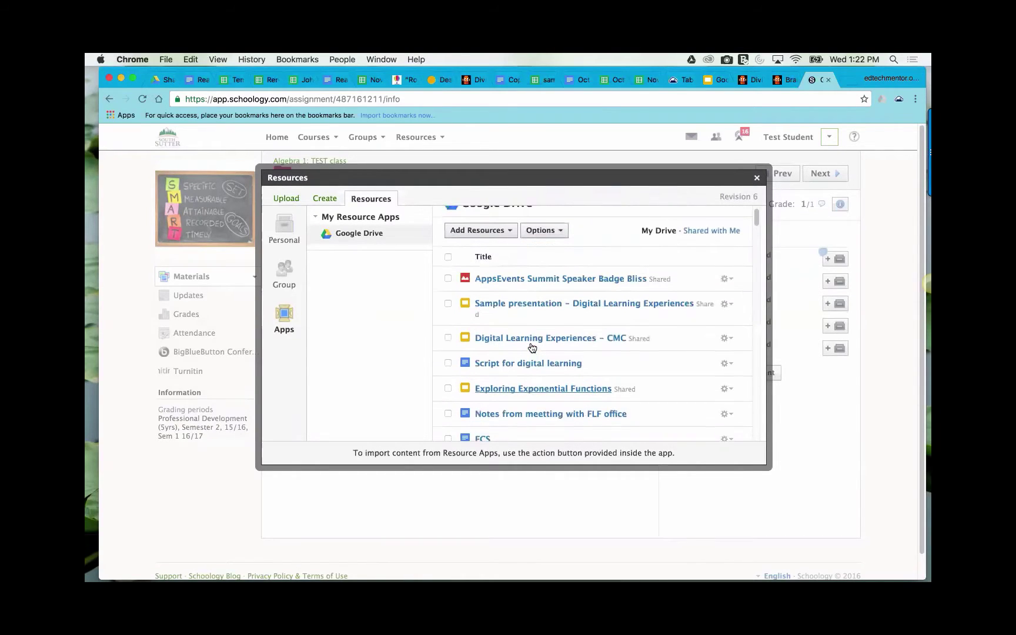
pyautogui.scroll(-8, 531, 346)
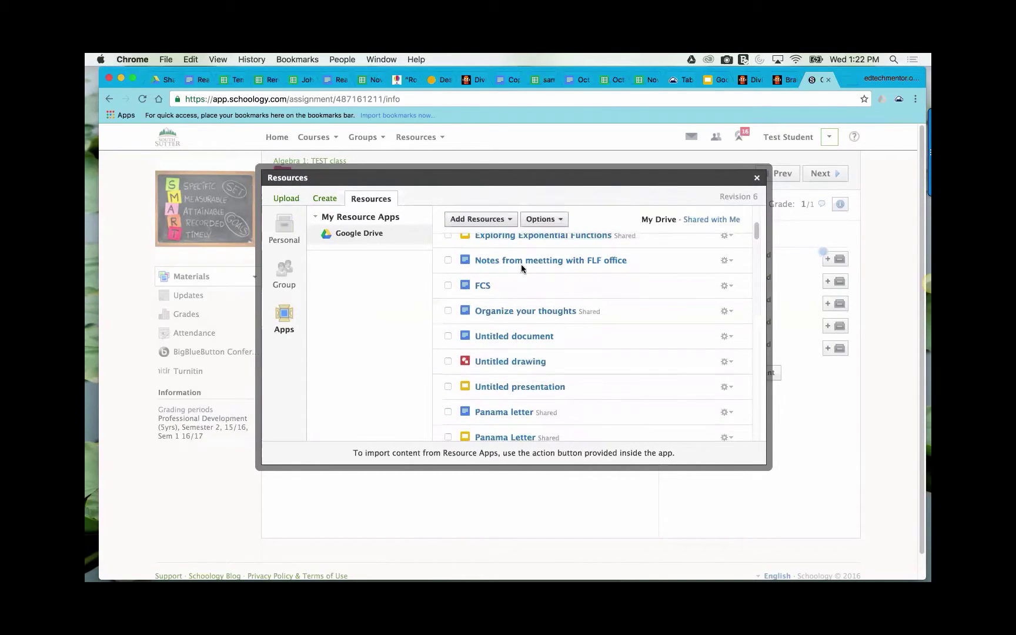
pyautogui.scroll(-5, 546, 332)
pyautogui.scroll(10, 547, 332)
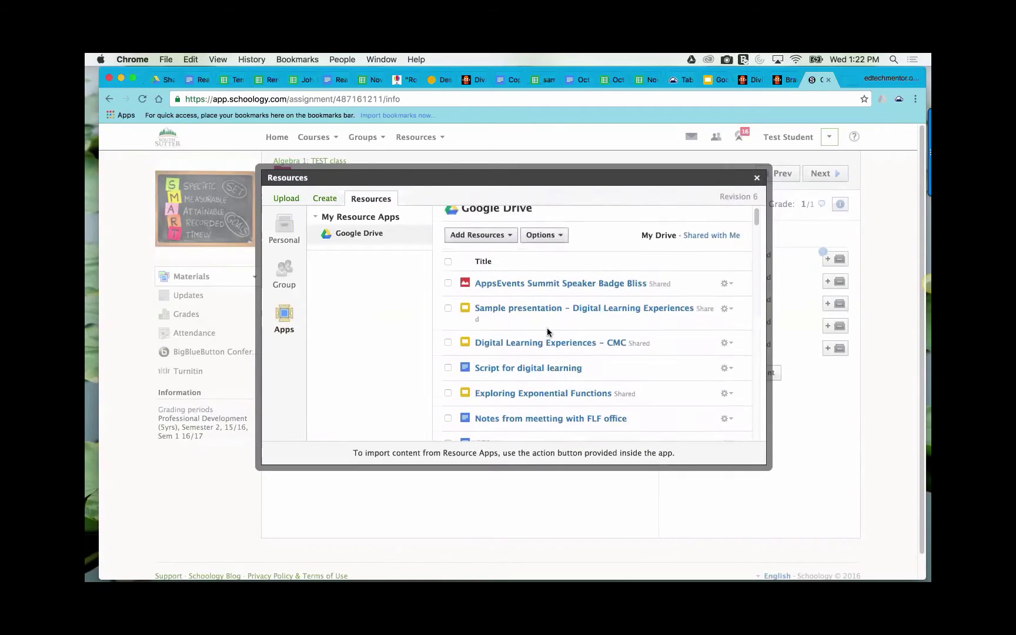
# - Check the Drive connection options, then scroll down and open the addresses file
pyautogui.click(509, 238)
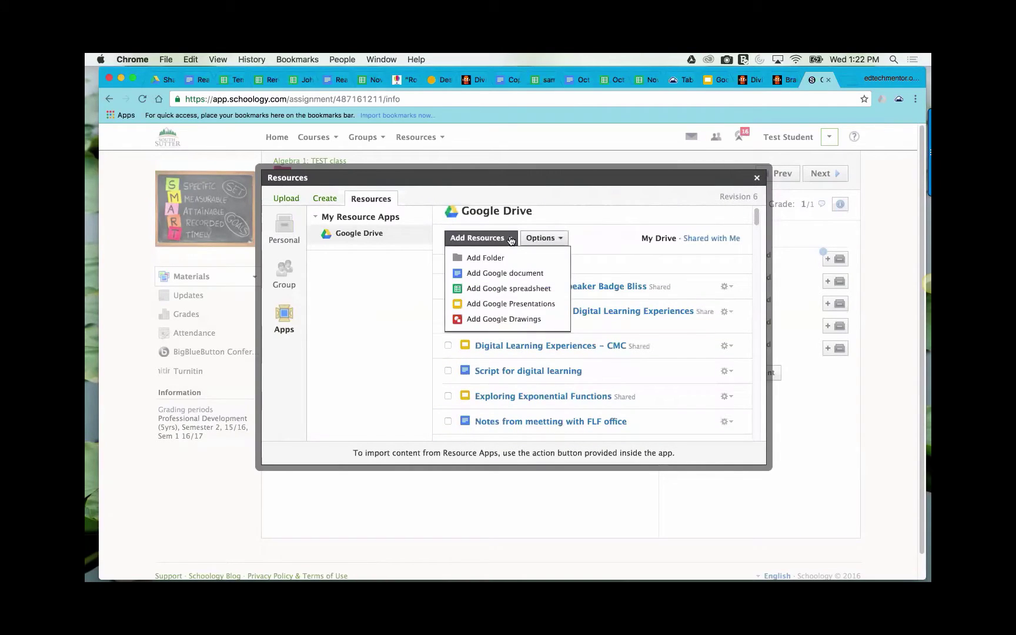
pyautogui.click(545, 239)
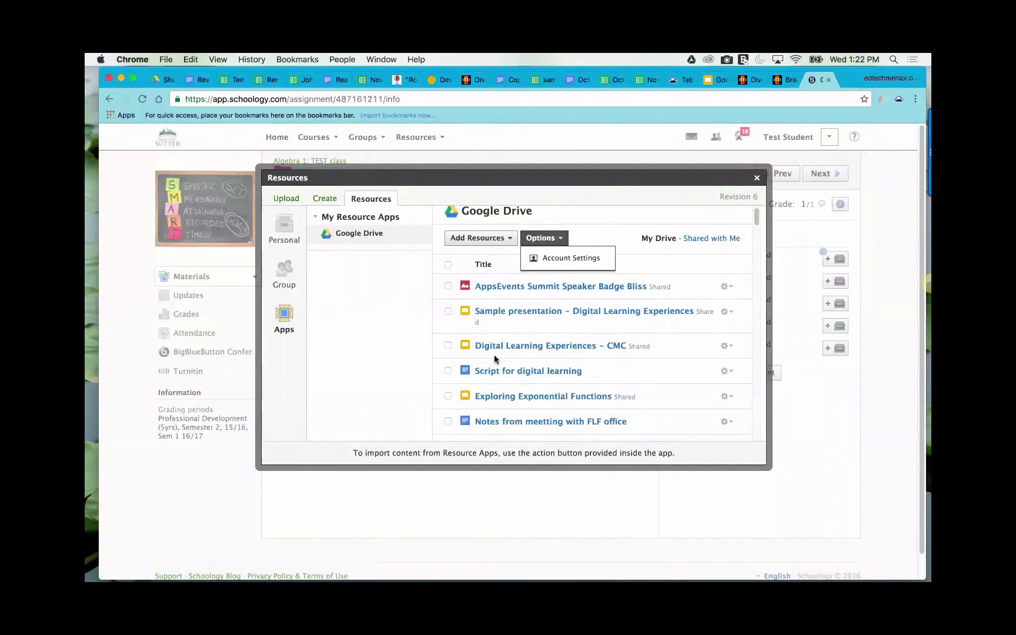
pyautogui.scroll(-10, 497, 351)
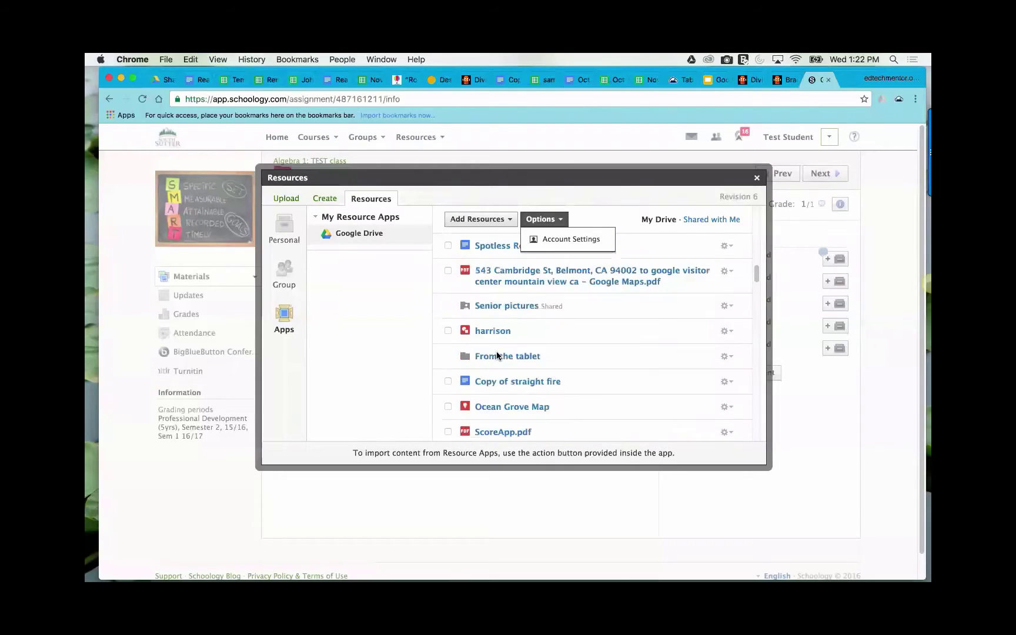
pyautogui.scroll(-10, 496, 352)
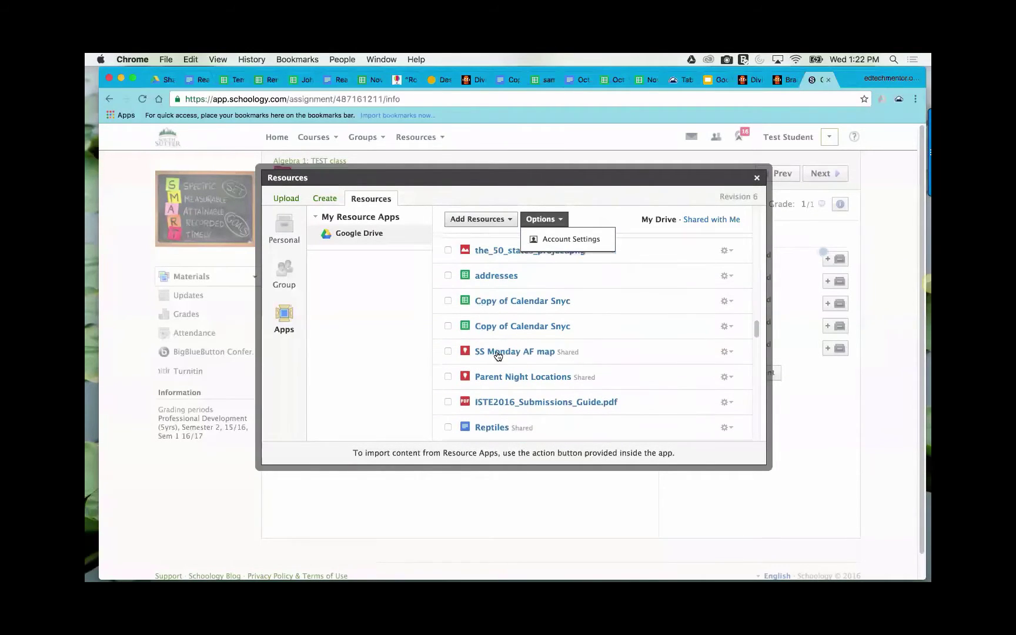
pyautogui.scroll(-1, 496, 351)
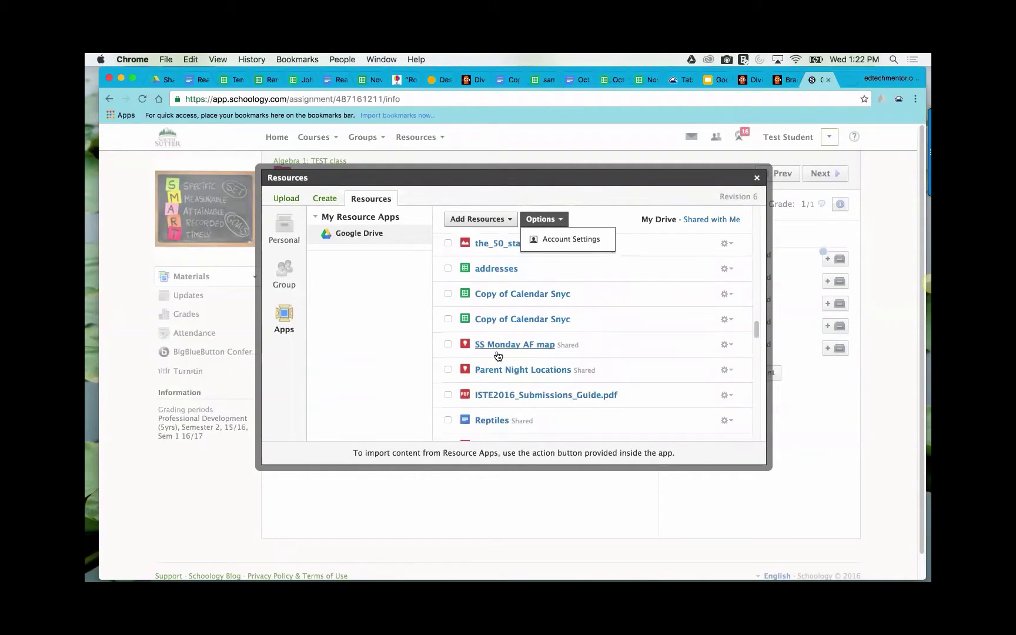
pyautogui.click(493, 266)
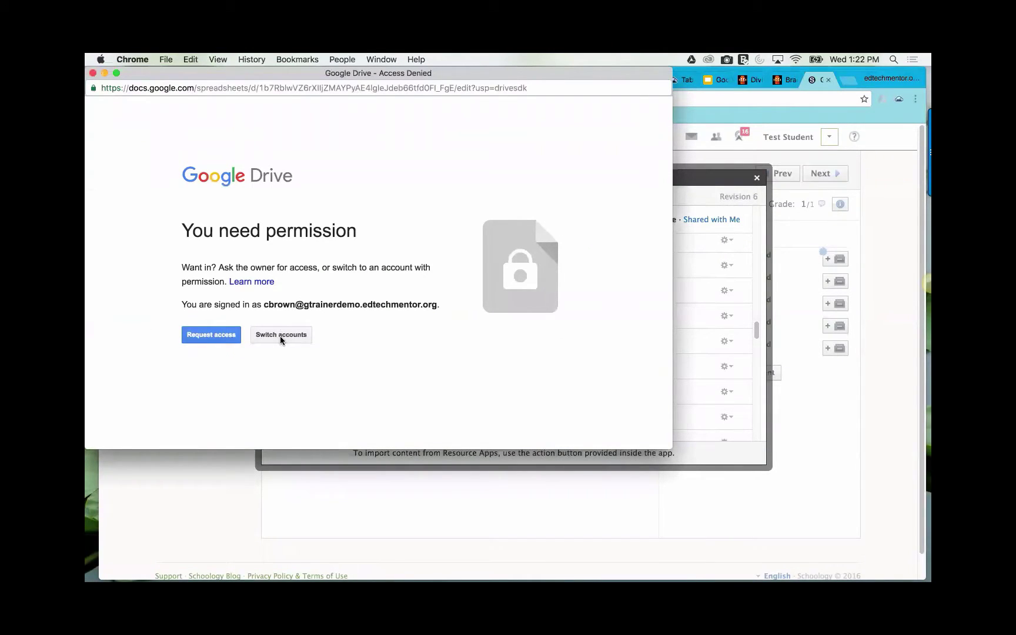
# - Request access to the locked addresses spreadsheet, then close the access-denied window
pyautogui.click(220, 338)
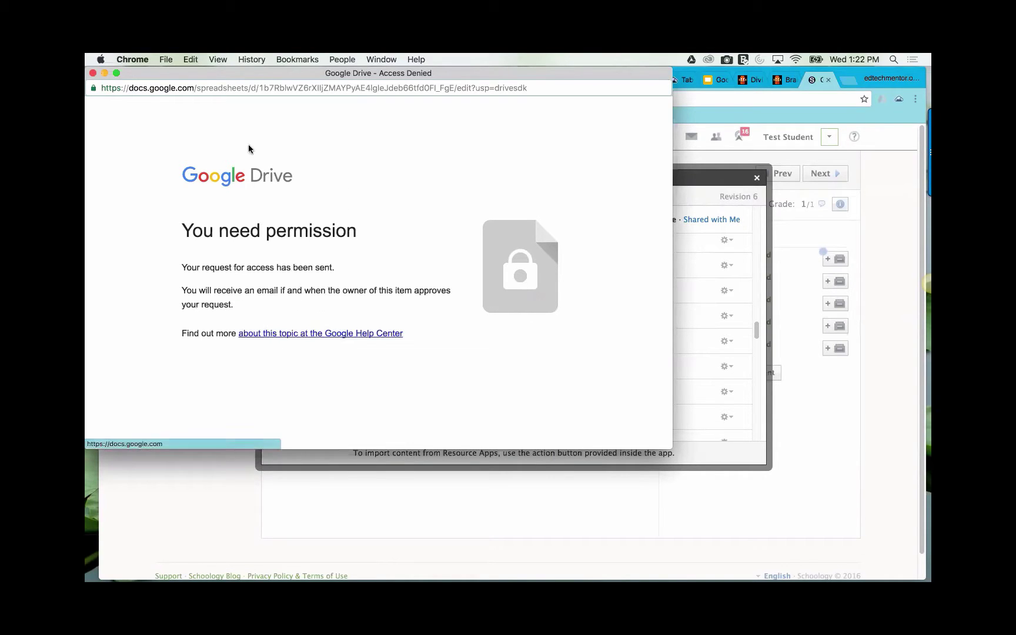
pyautogui.click(93, 73)
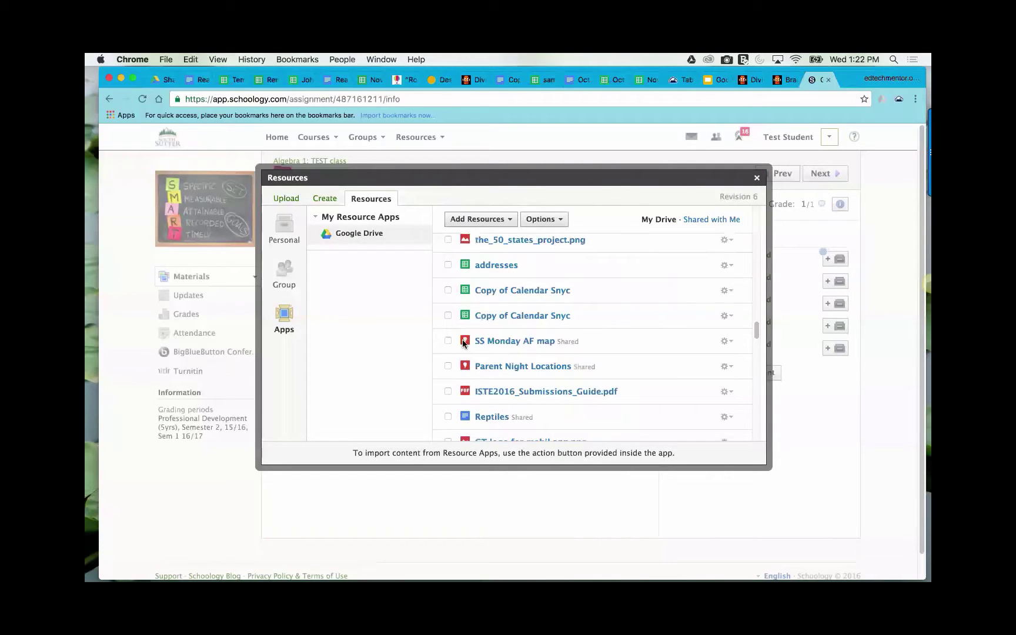
pyautogui.scroll(-3, 546, 333)
pyautogui.scroll(10, 639, 272)
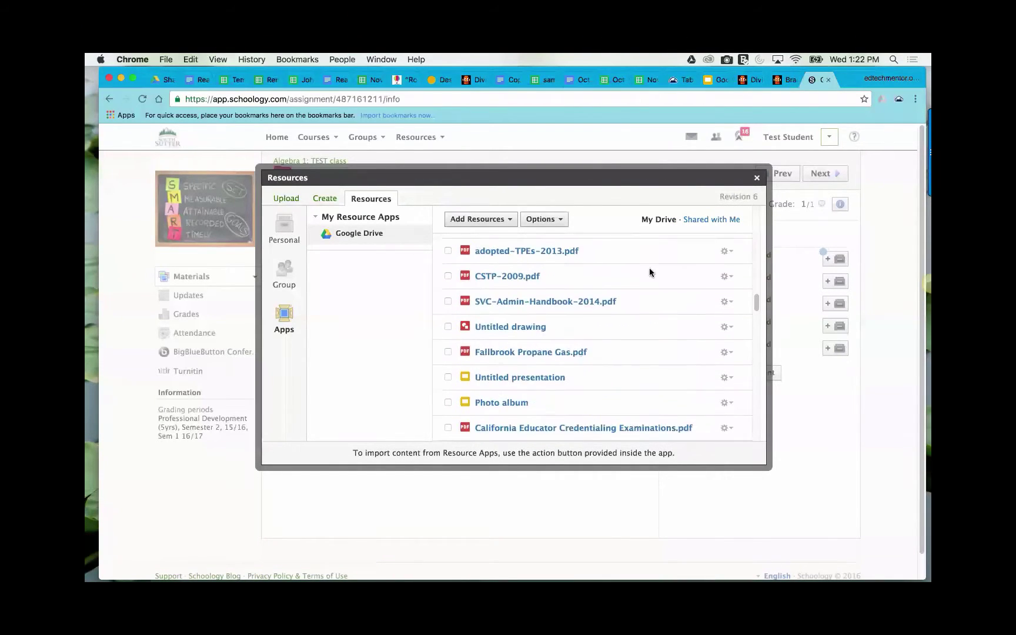
pyautogui.scroll(10, 649, 272)
pyautogui.scroll(-2, 642, 368)
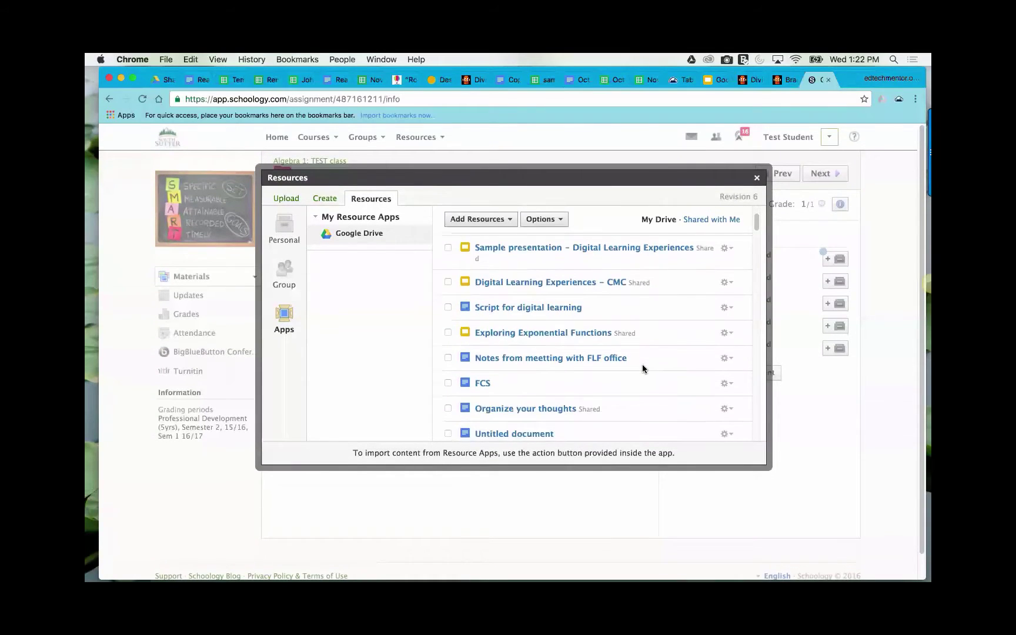
pyautogui.scroll(-1, 641, 365)
pyautogui.scroll(5, 622, 358)
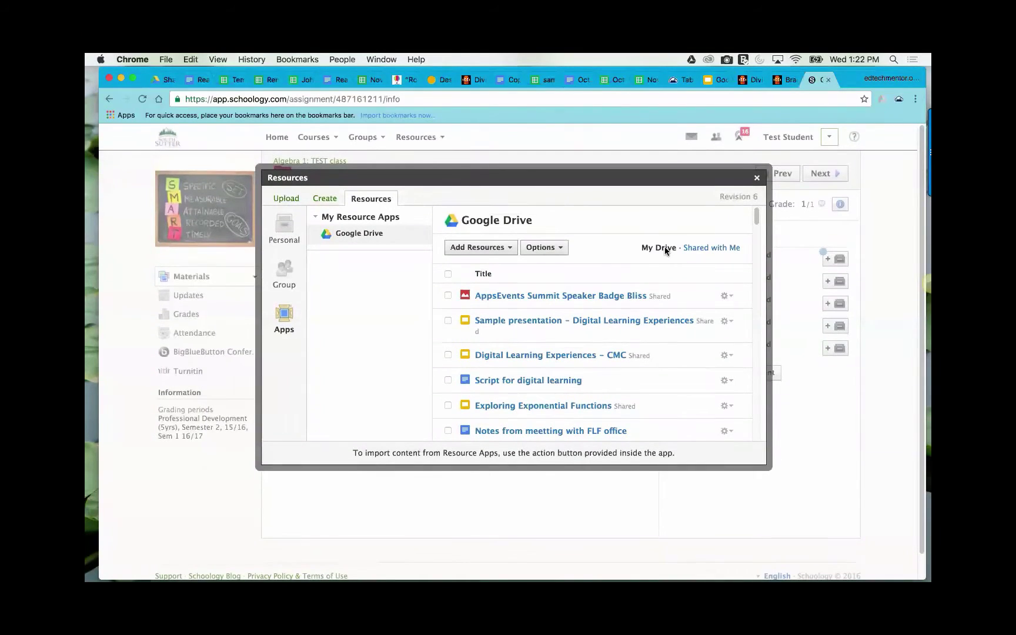
# - Log out of the currently connected Google Drive account via Account Settings
pyautogui.click(560, 248)
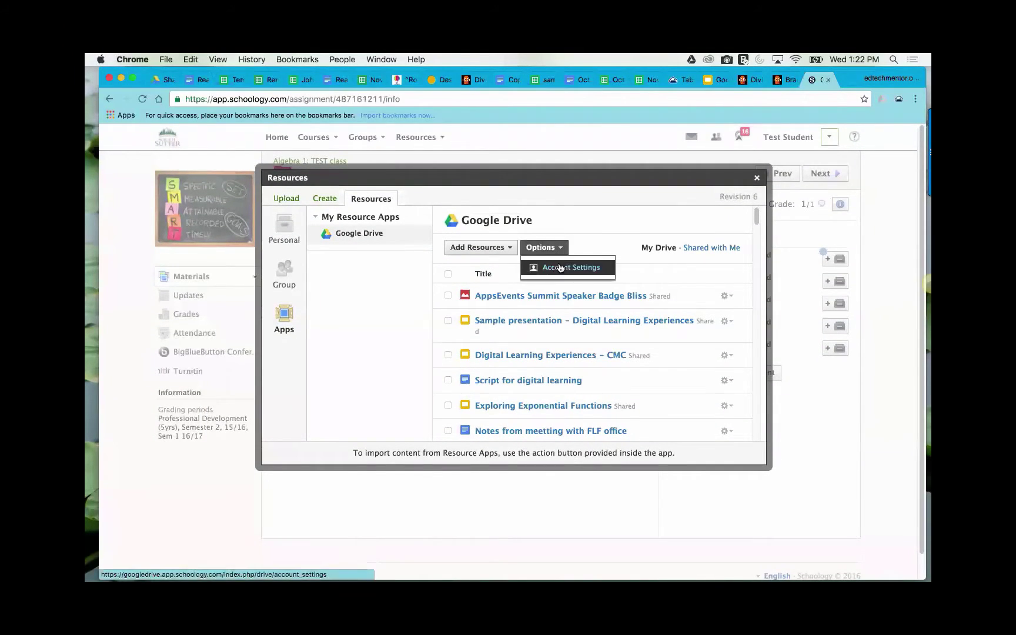
pyautogui.click(560, 268)
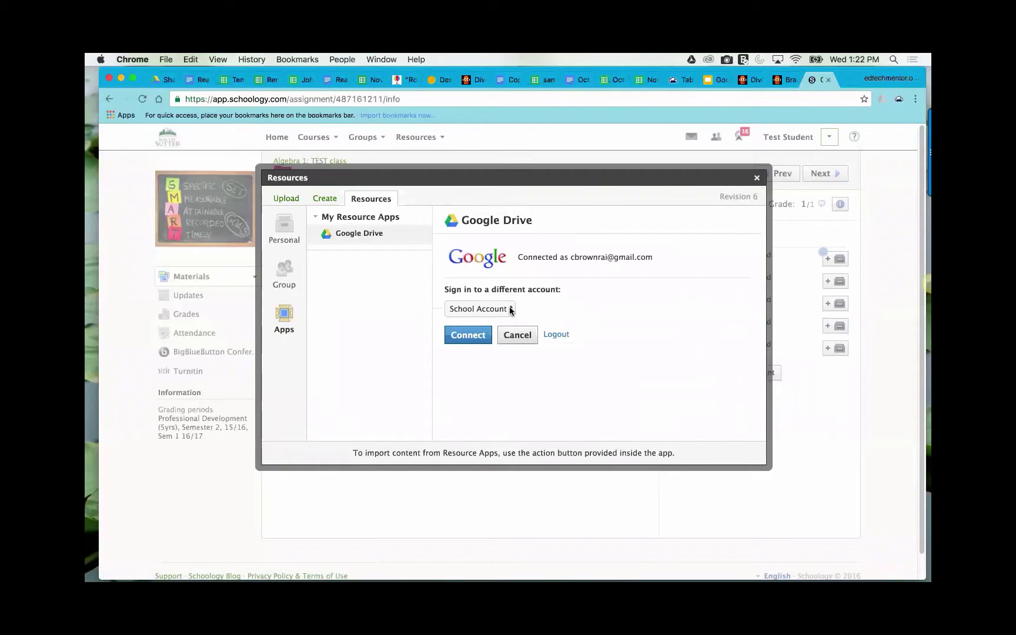
pyautogui.click(511, 309)
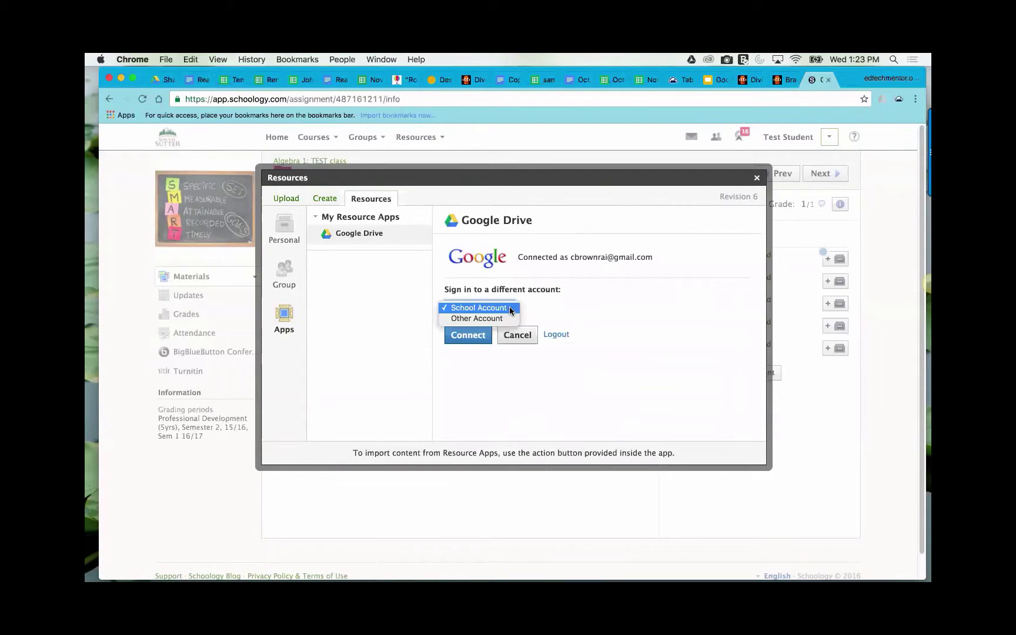
pyautogui.click(552, 334)
pyautogui.click(555, 334)
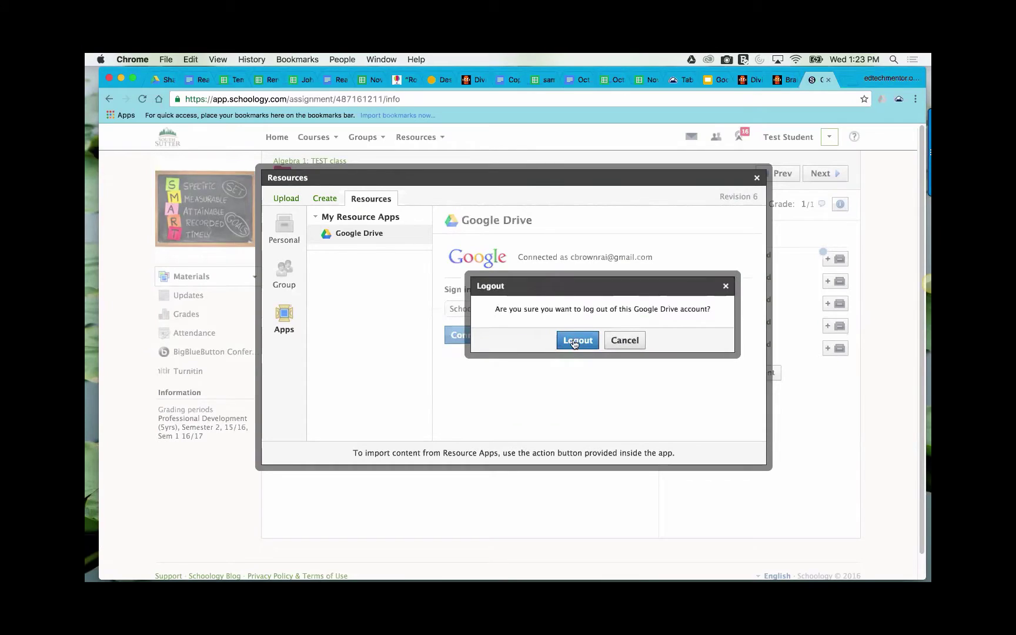
pyautogui.click(575, 344)
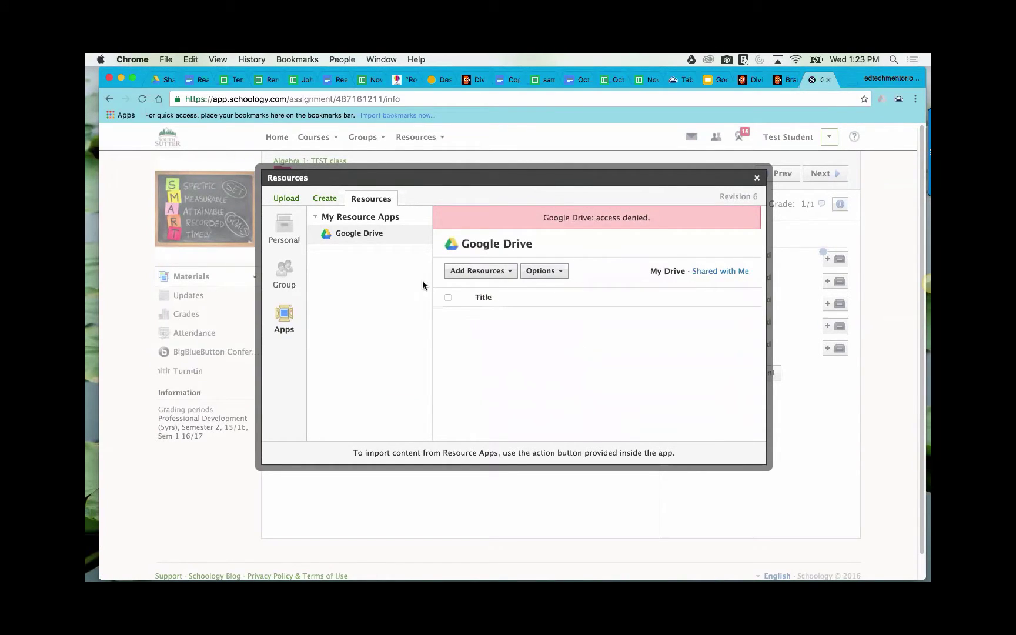
# - Connect Google Drive to the school Google account and allow Schoology access
pyautogui.click(546, 273)
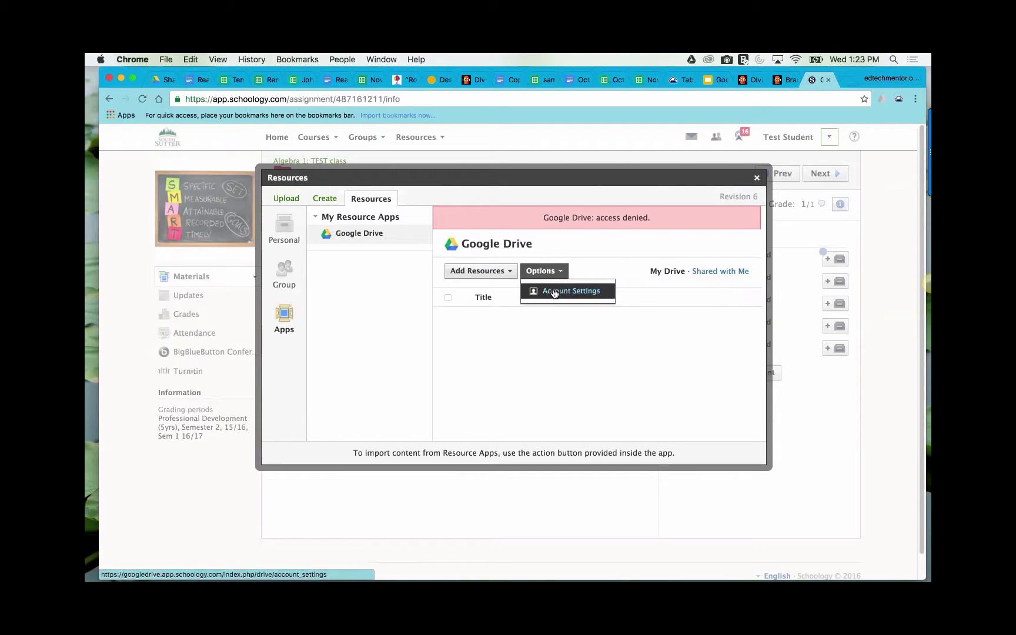
pyautogui.click(553, 290)
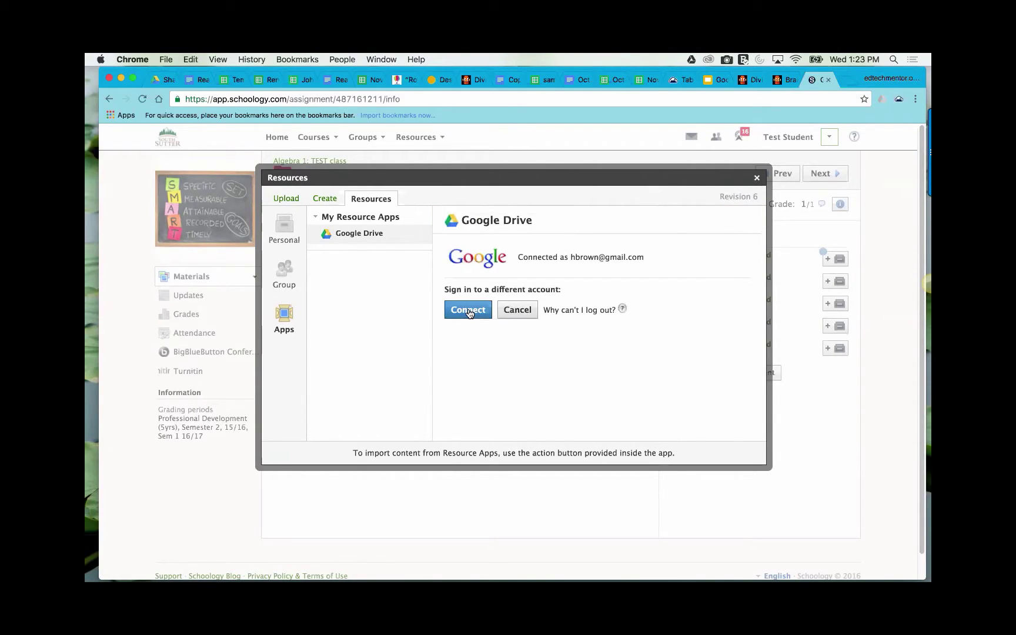
pyautogui.click(470, 310)
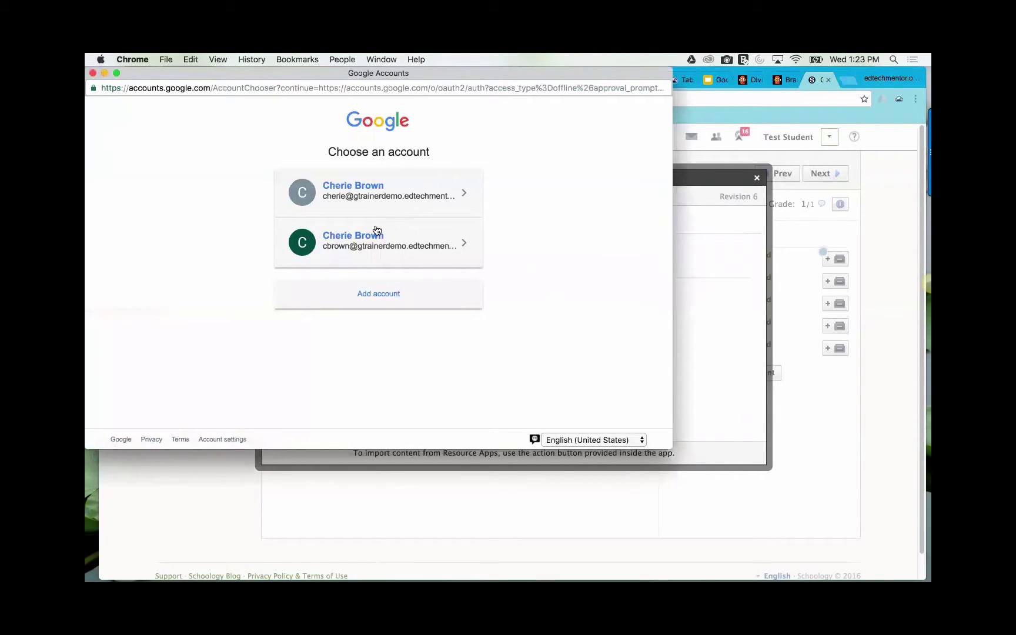
pyautogui.click(376, 244)
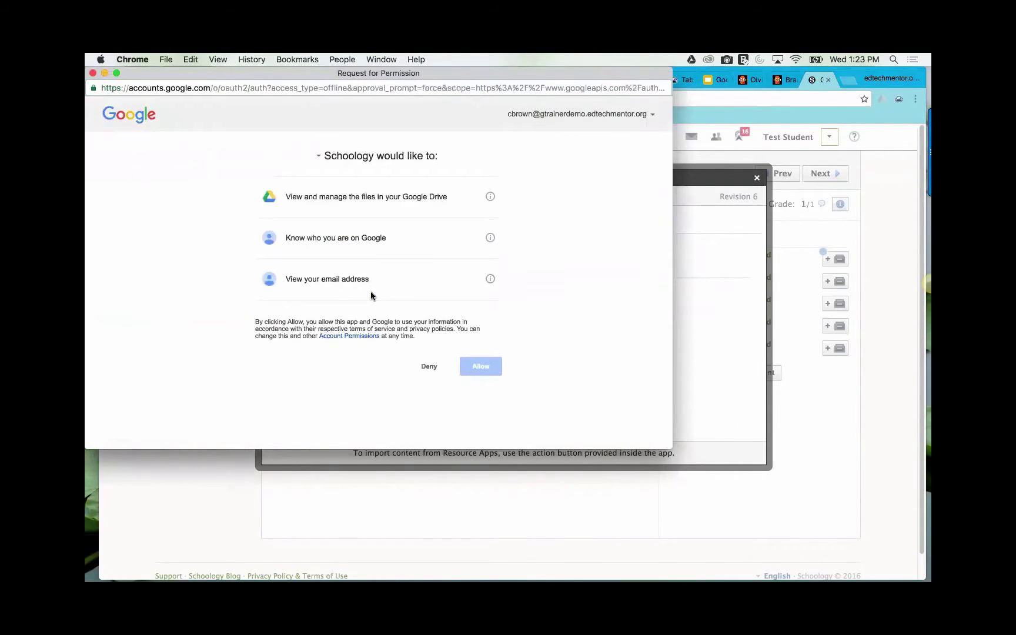
pyautogui.click(480, 366)
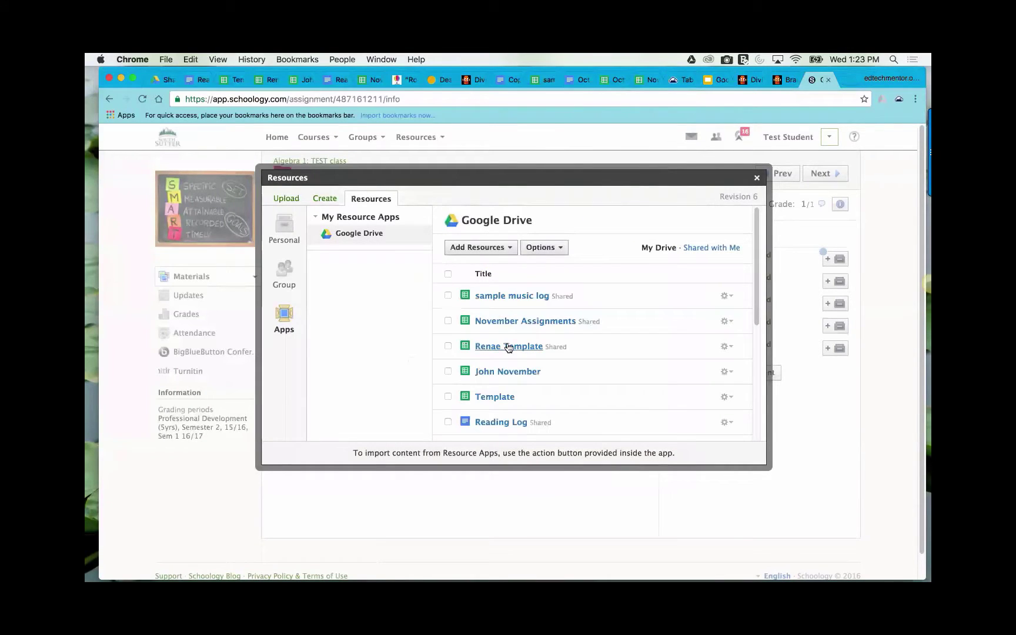
# - Preview the November Assignments spreadsheet, then return to the Schoology page
pyautogui.click(508, 321)
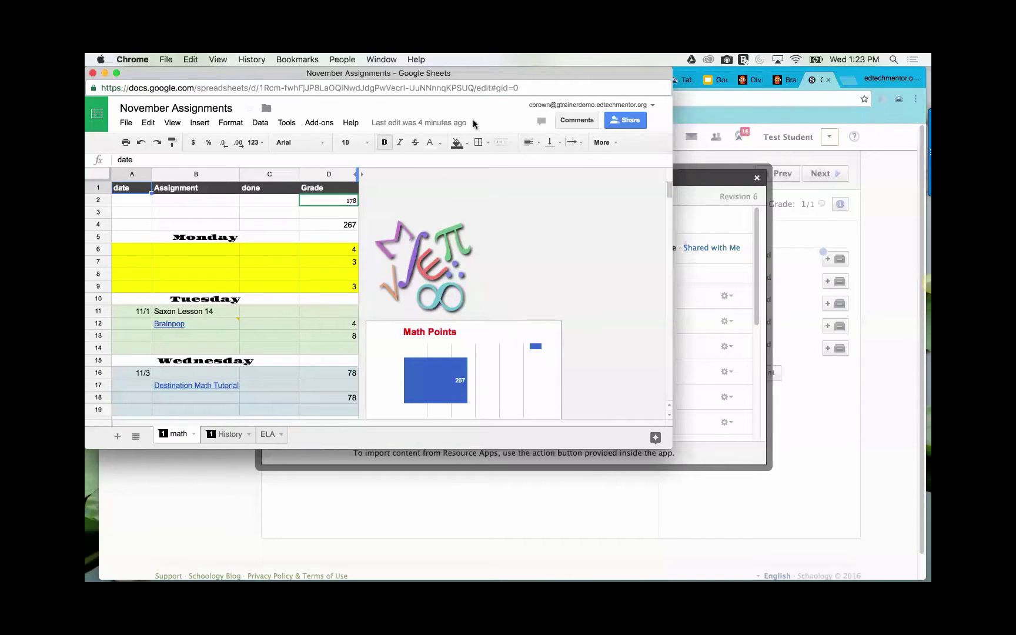
pyautogui.moveTo(257, 77); pyautogui.dragTo(332, 104)
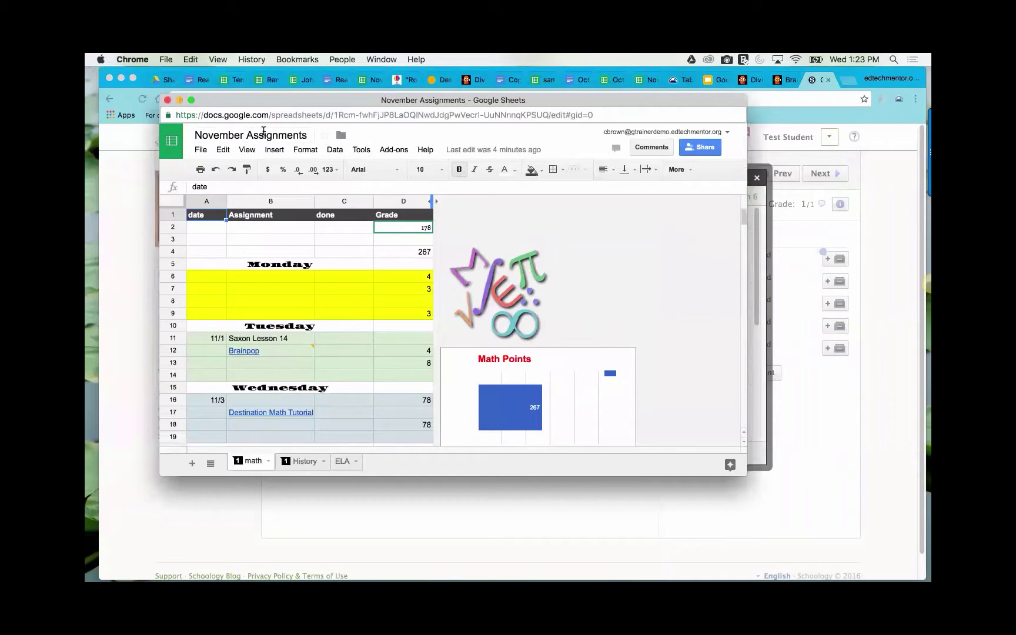
pyautogui.moveTo(351, 104); pyautogui.dragTo(308, 107)
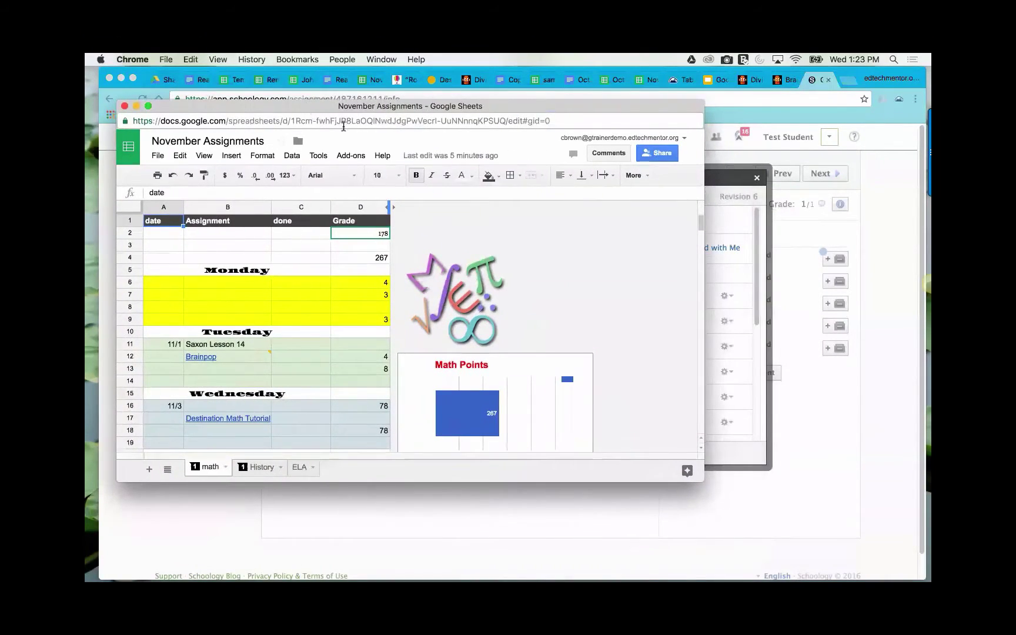
pyautogui.click(731, 178)
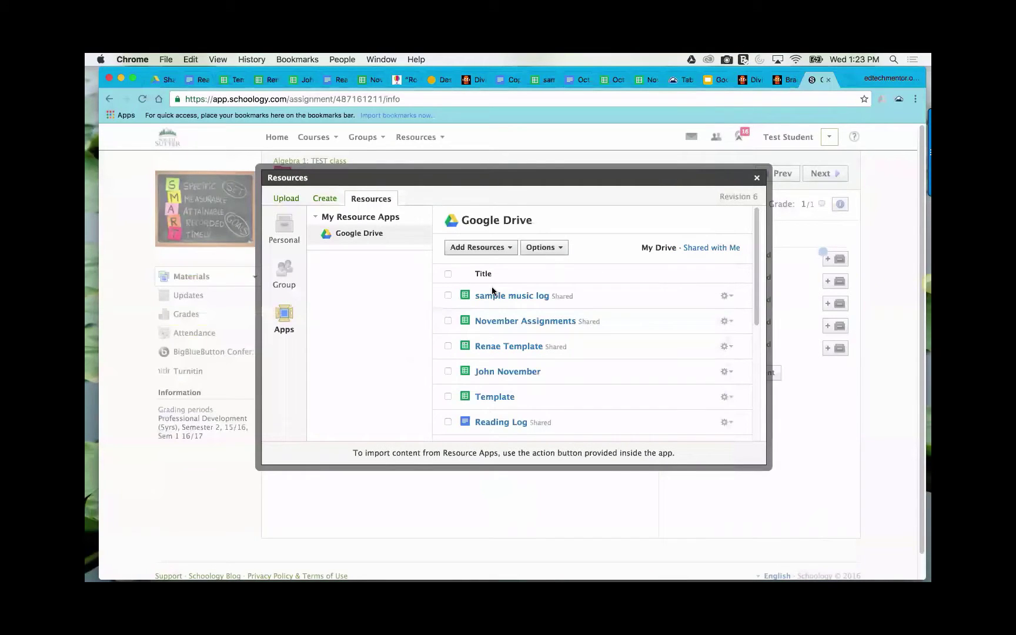
# - Import the checked November Assignments and sample music log files
pyautogui.click(448, 321)
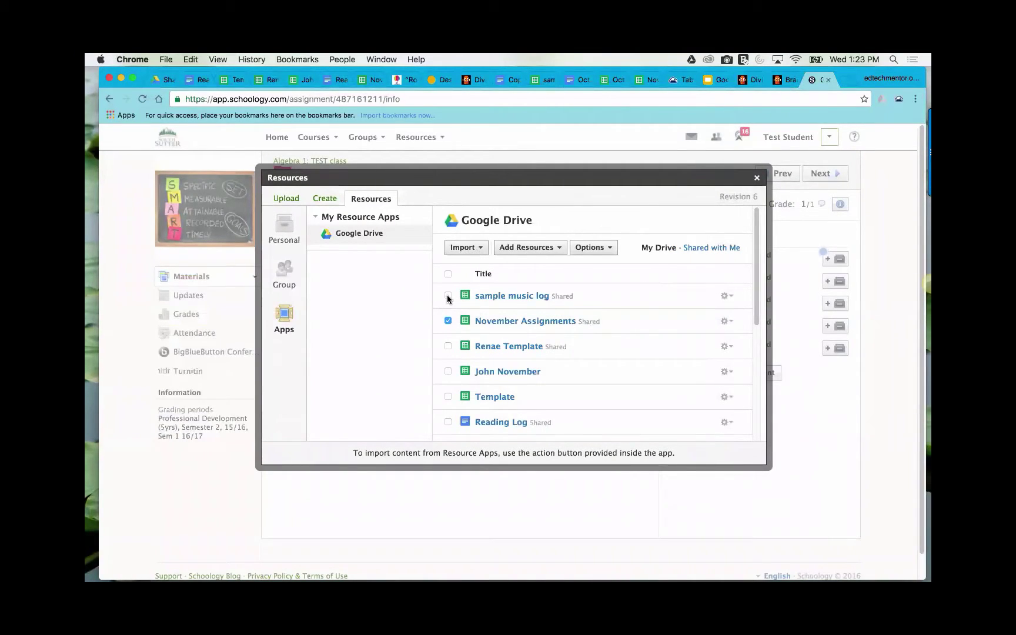
pyautogui.click(448, 296)
pyautogui.click(473, 248)
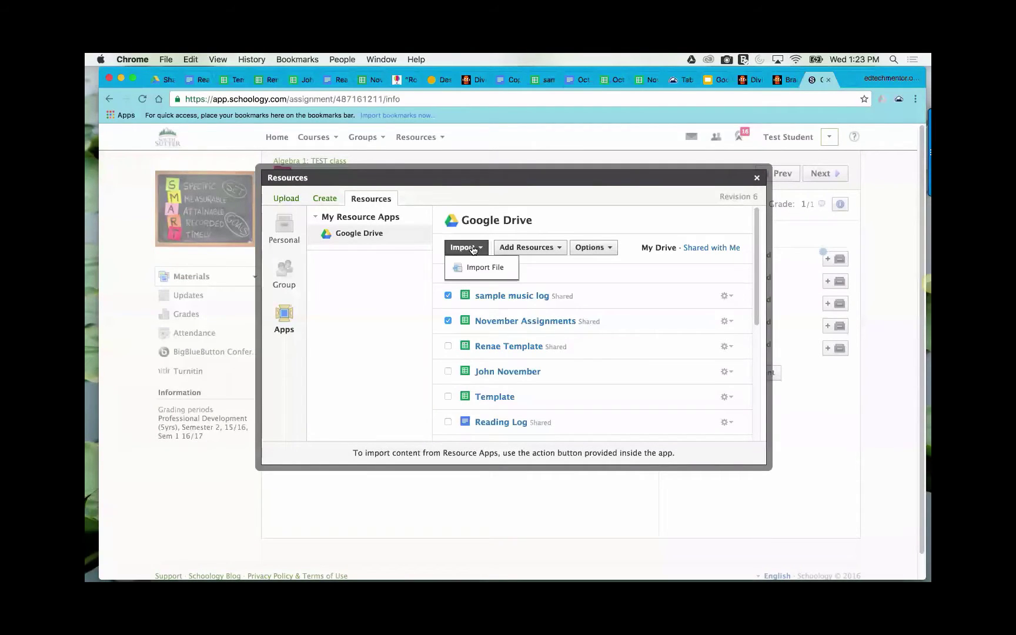
pyautogui.click(477, 268)
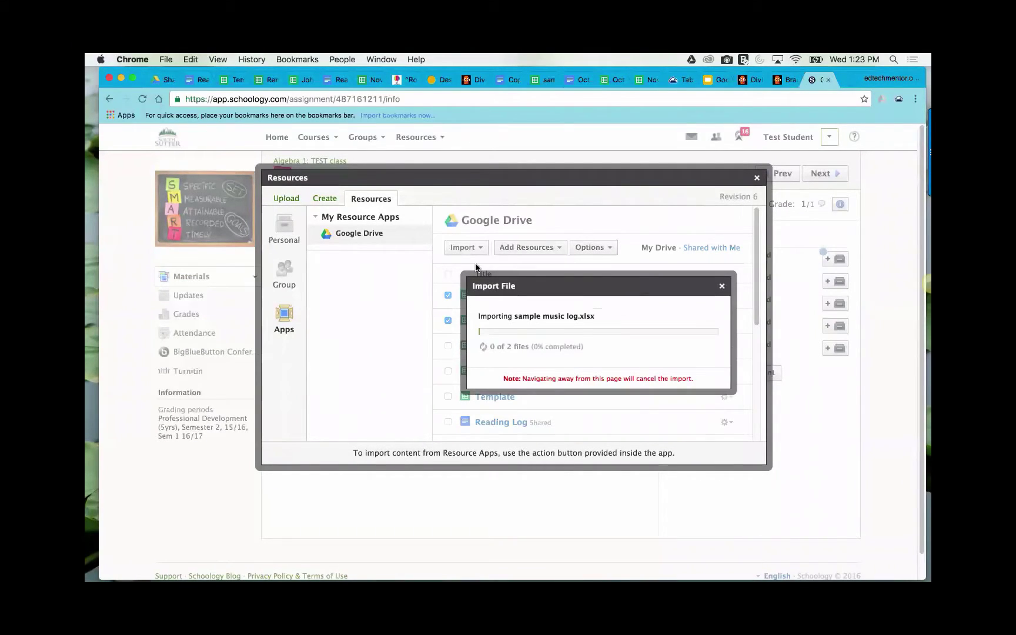
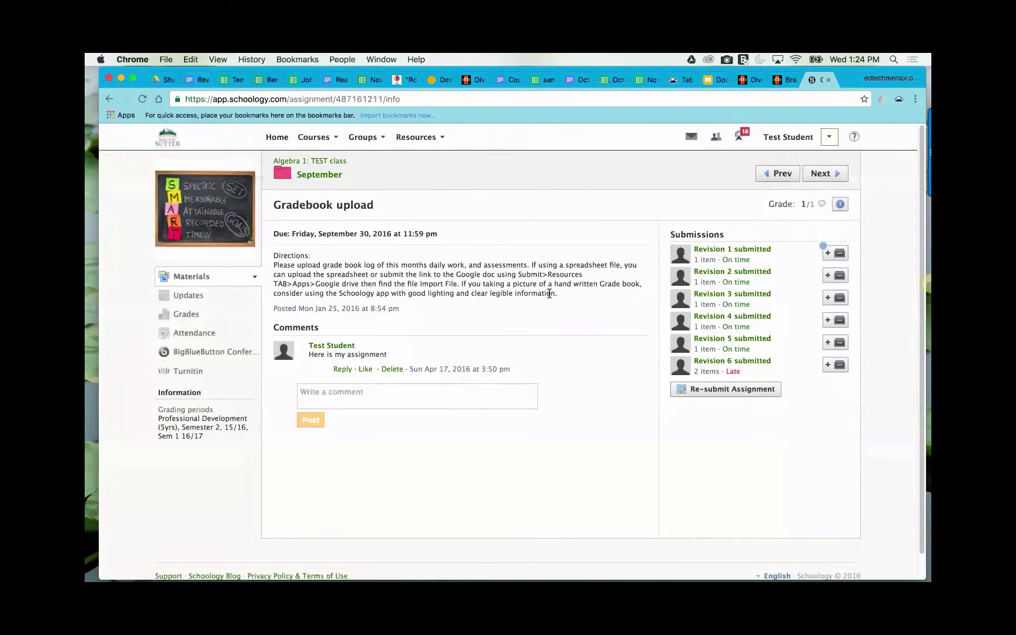
# - Close the Schoology gradebook upload tab and go back to the Personalized Learning slide deck
pyautogui.click(829, 80)
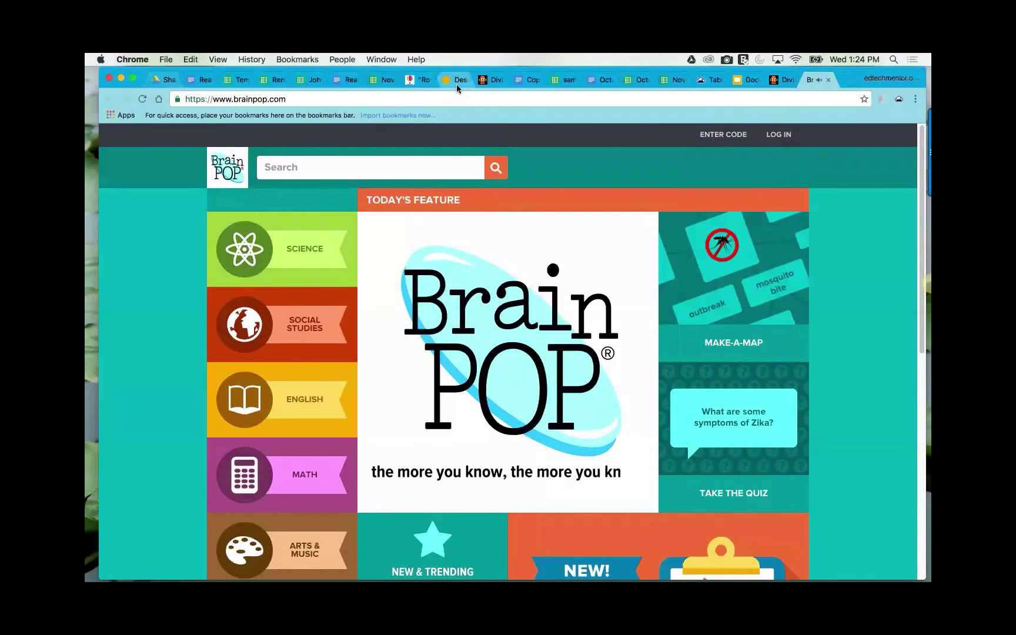
pyautogui.click(747, 80)
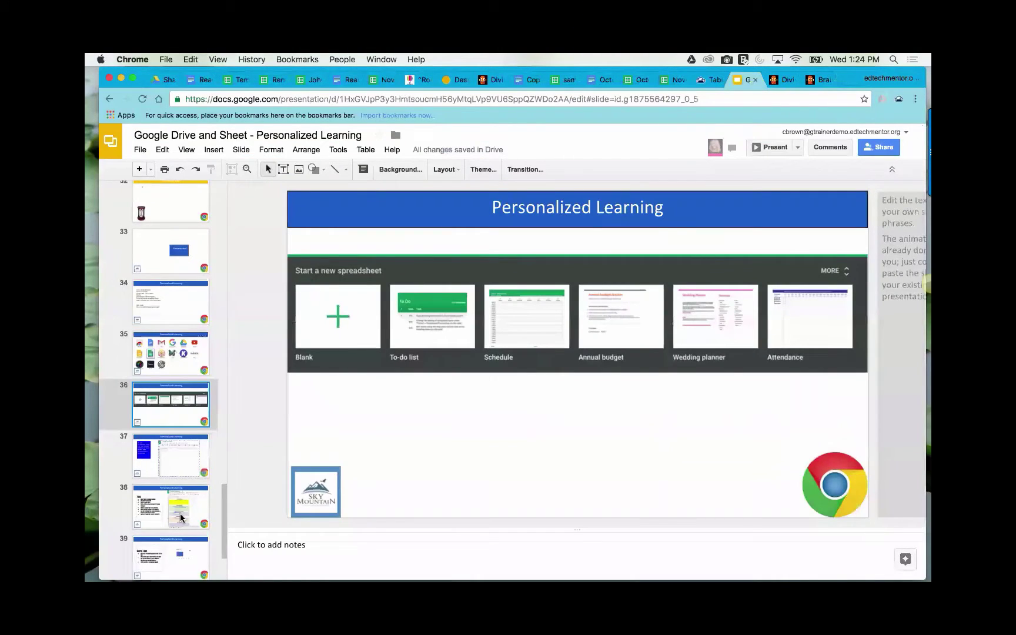
# - Show slide 38's tips on building student sheets, then switch to the November Assignments spreadsheet
pyautogui.scroll(-3, 181, 511)
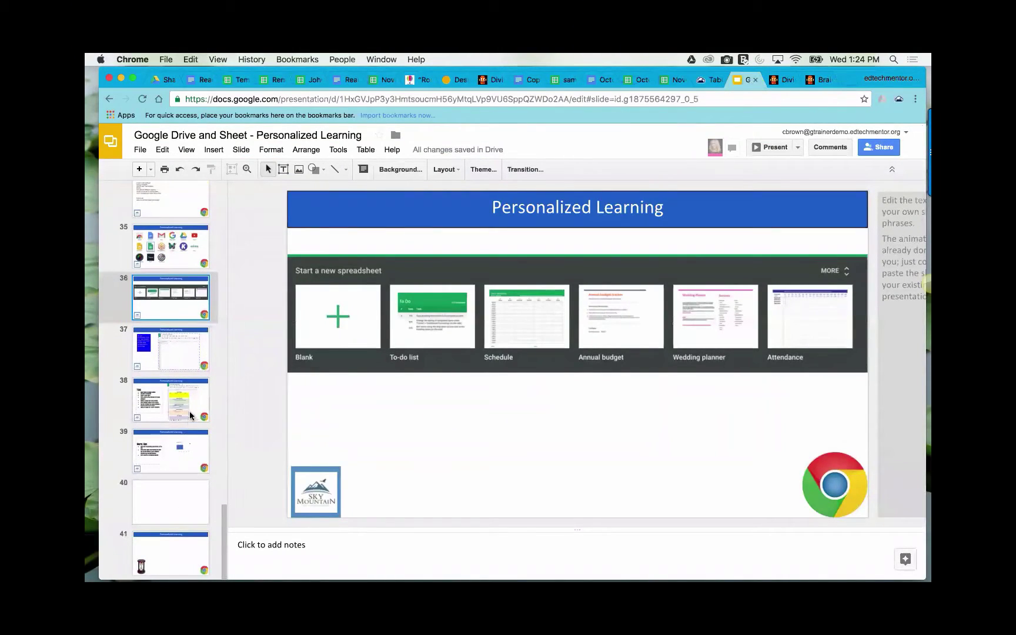
pyautogui.click(189, 406)
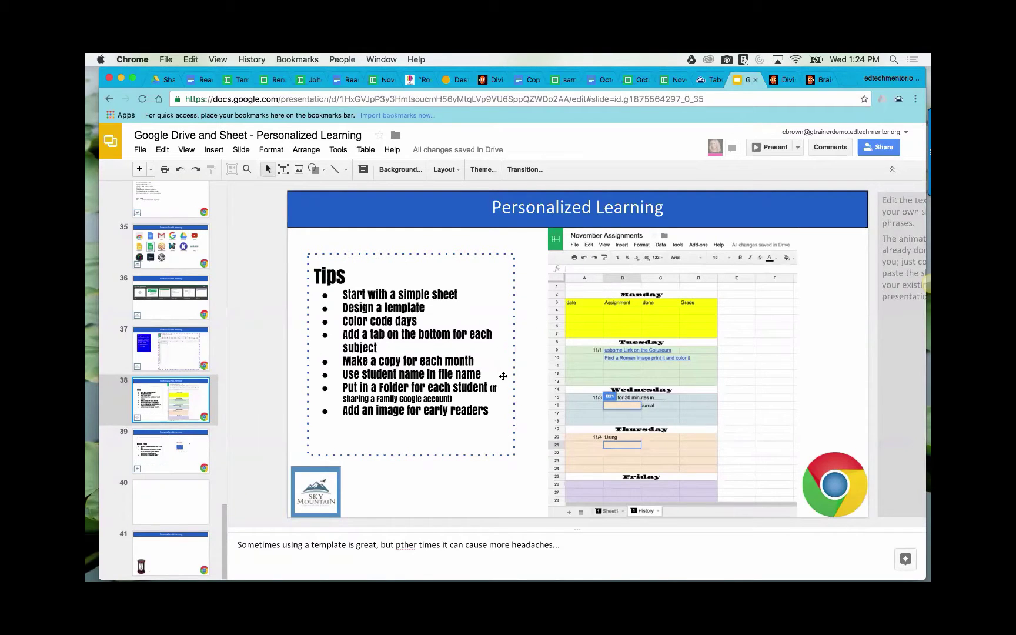
pyautogui.scroll(-1, 470, 425)
pyautogui.scroll(1, 470, 425)
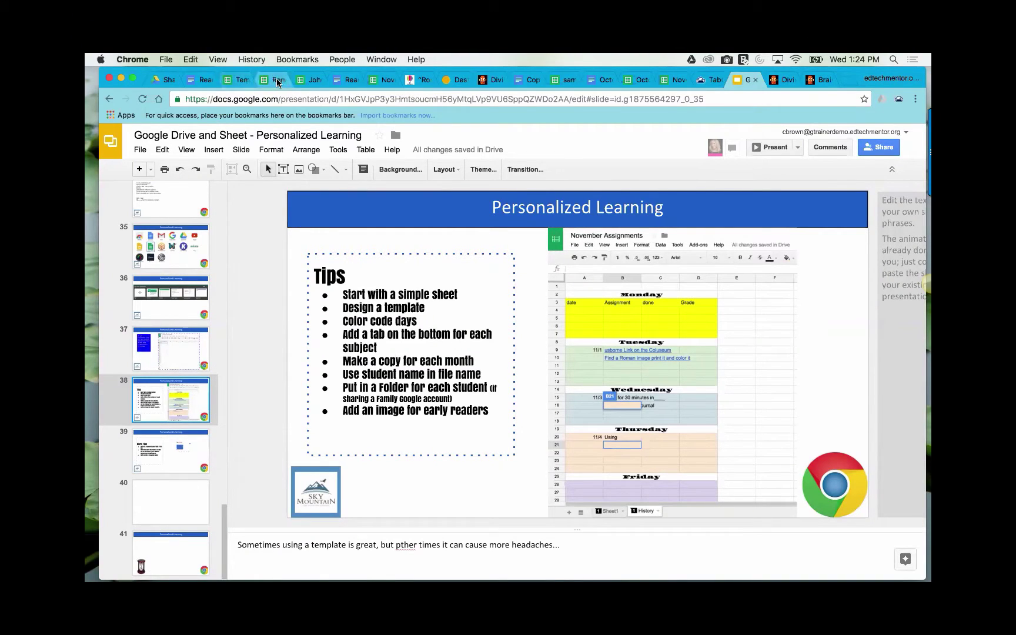
pyautogui.click(384, 80)
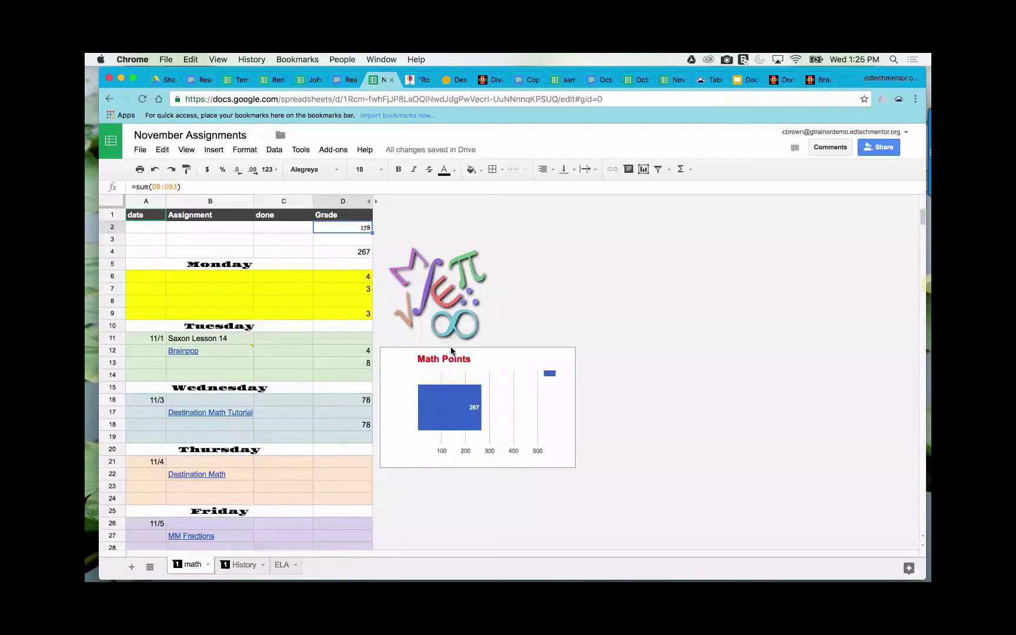
# - View the History sheet with its Points chart, then switch to Google Drive's Shared with me list
pyautogui.click(245, 565)
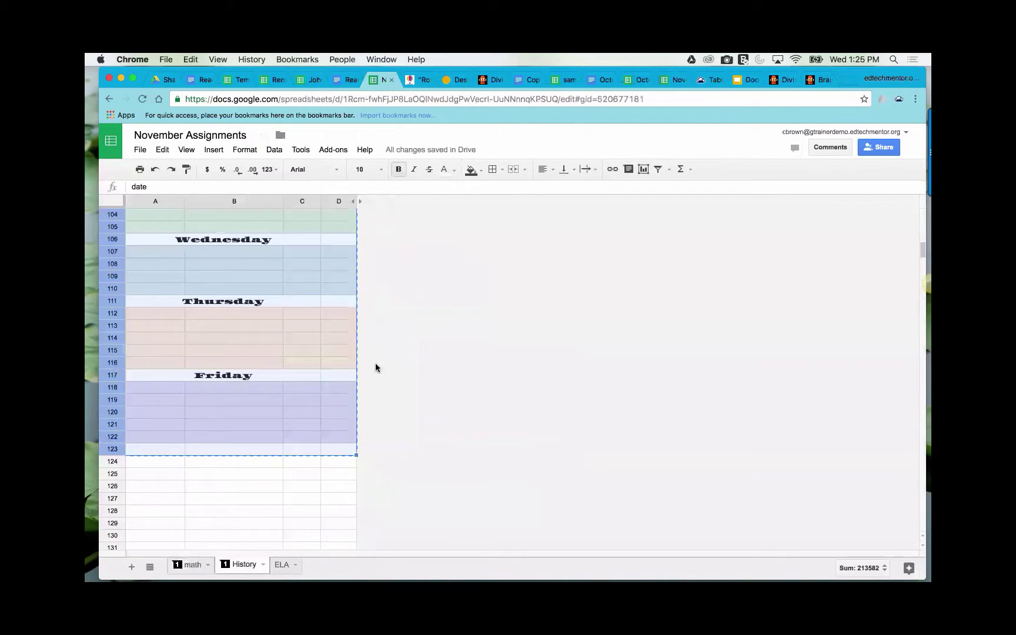
pyautogui.click(350, 459)
pyautogui.scroll(20, 376, 431)
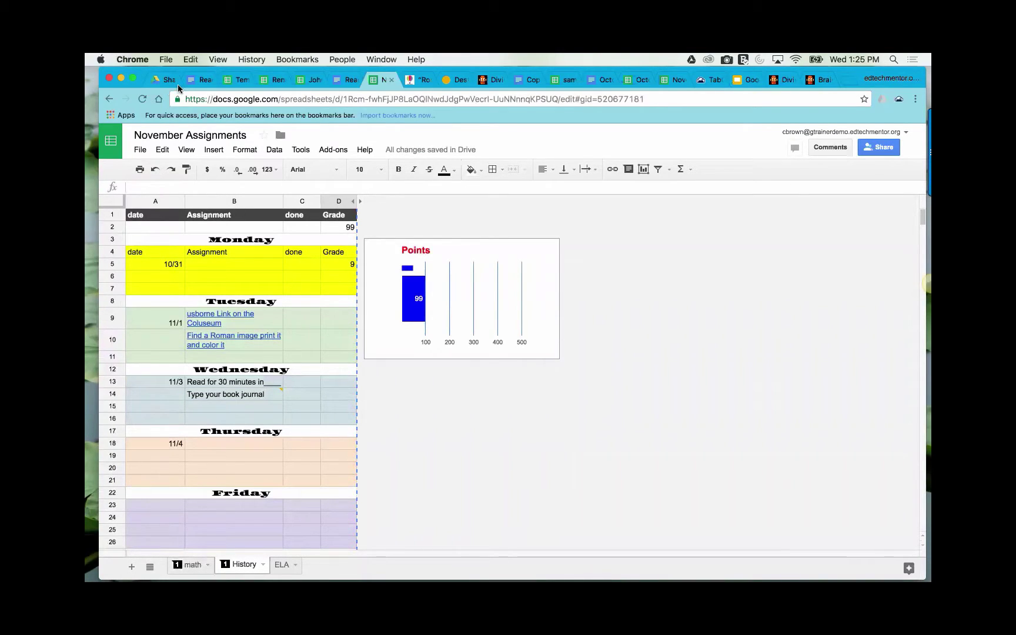
pyautogui.click(163, 79)
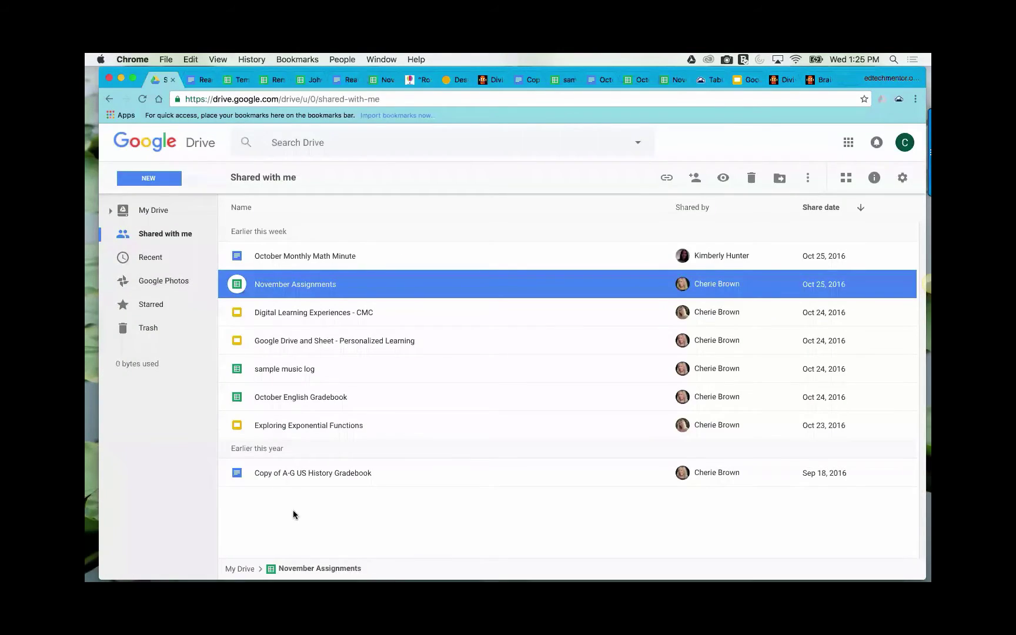
# - Create a new folder named Renae in My Drive
pyautogui.click(306, 515)
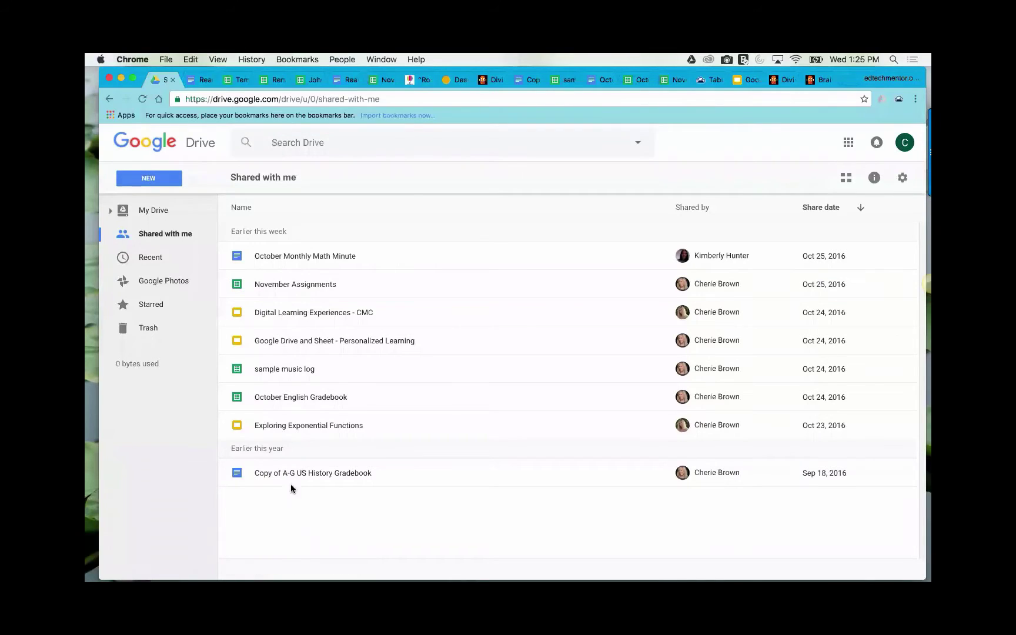
pyautogui.click(154, 211)
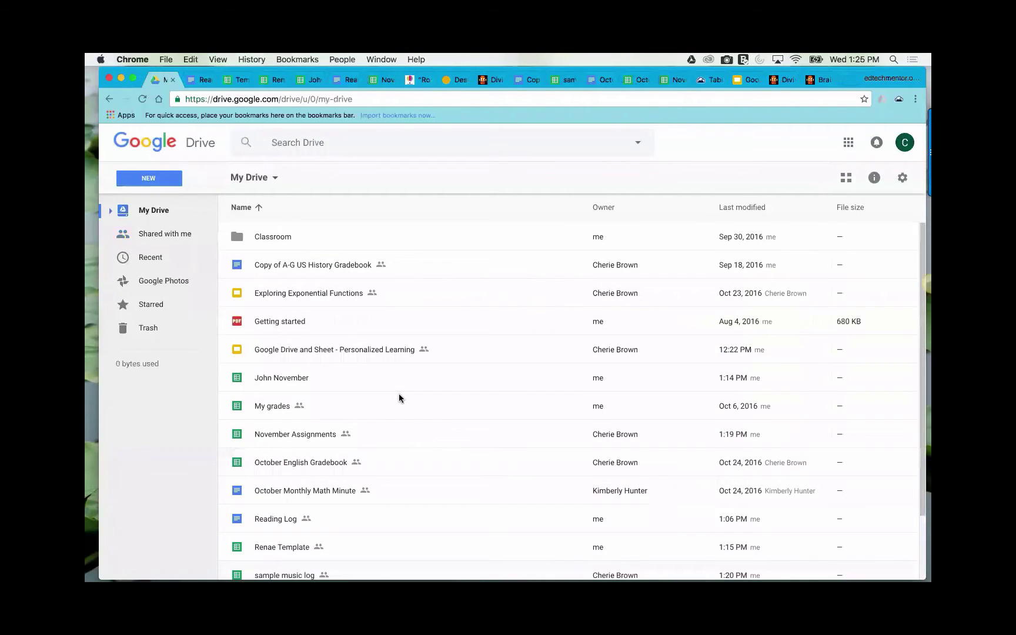
pyautogui.scroll(-3, 398, 398)
pyautogui.scroll(3, 399, 398)
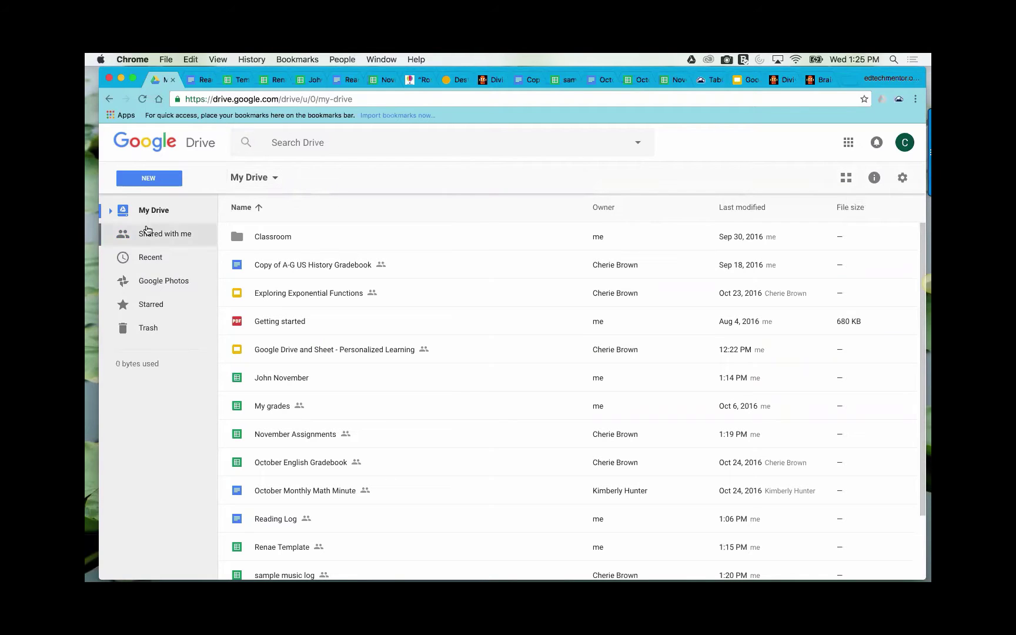
pyautogui.click(157, 184)
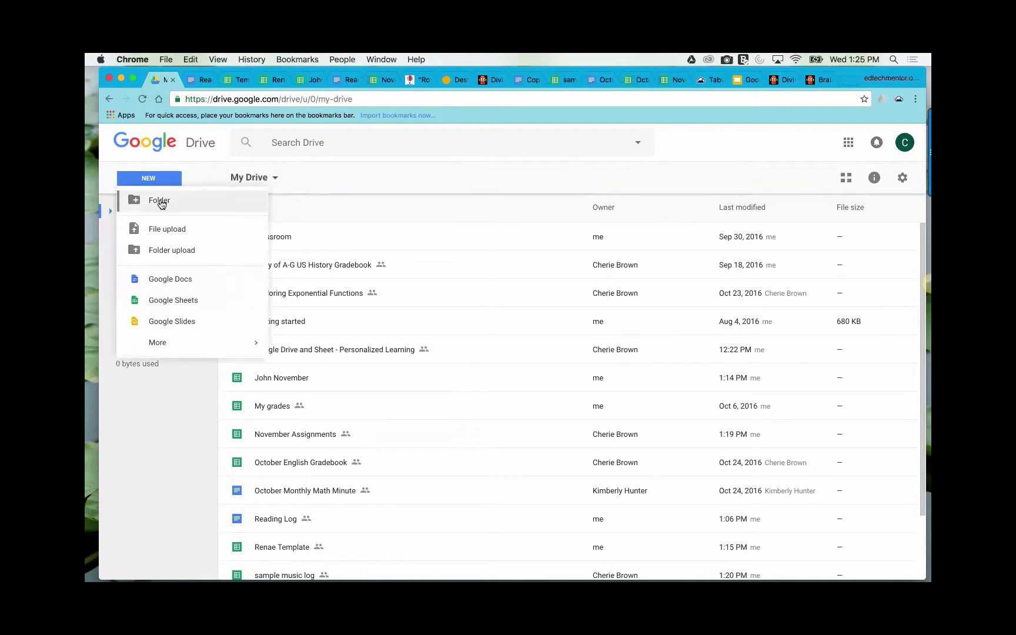
pyautogui.click(158, 201)
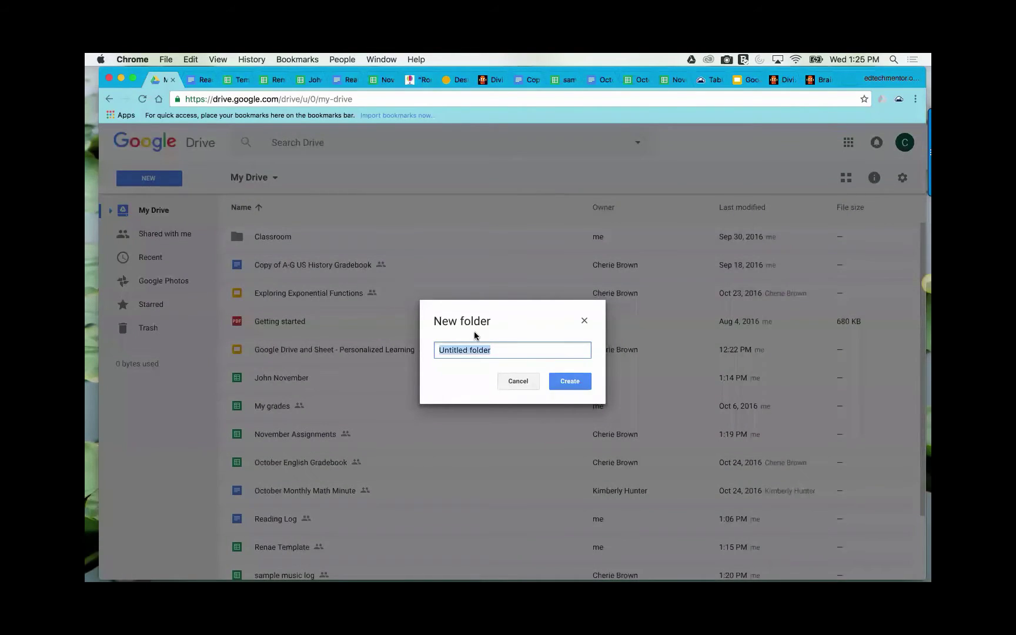
pyautogui.write('Renae')
pyautogui.click(573, 385)
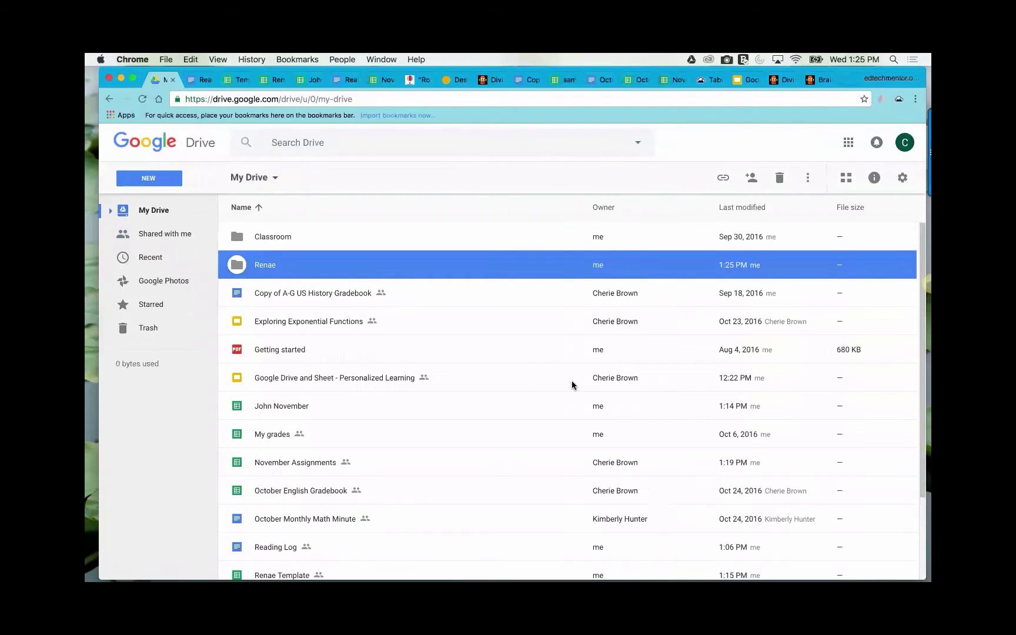
# - Start a second new folder, then cancel it without creating anything
pyautogui.click(168, 176)
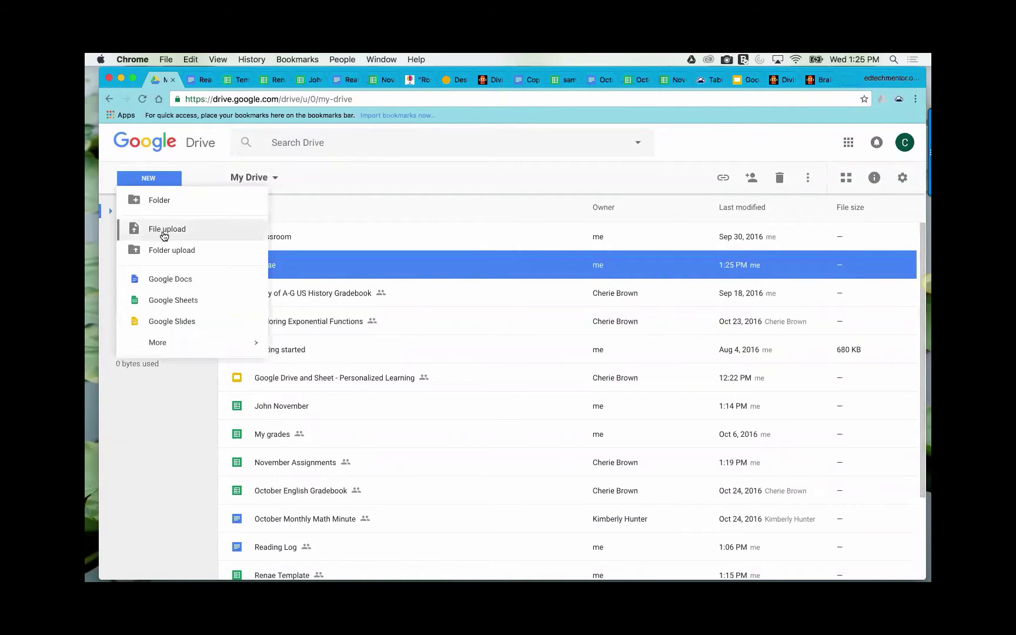
pyautogui.click(166, 199)
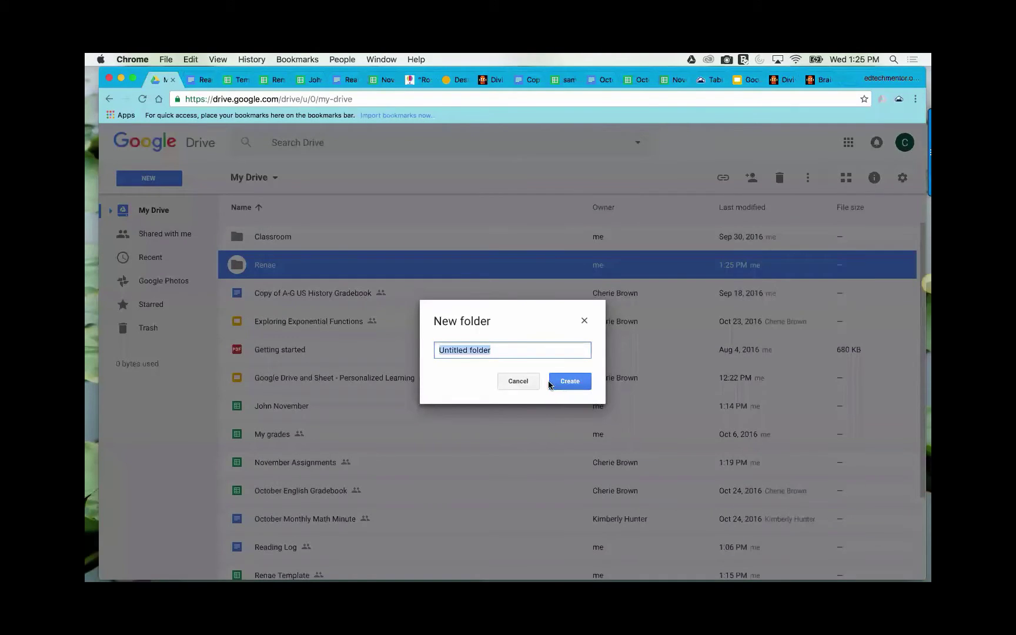
pyautogui.click(525, 380)
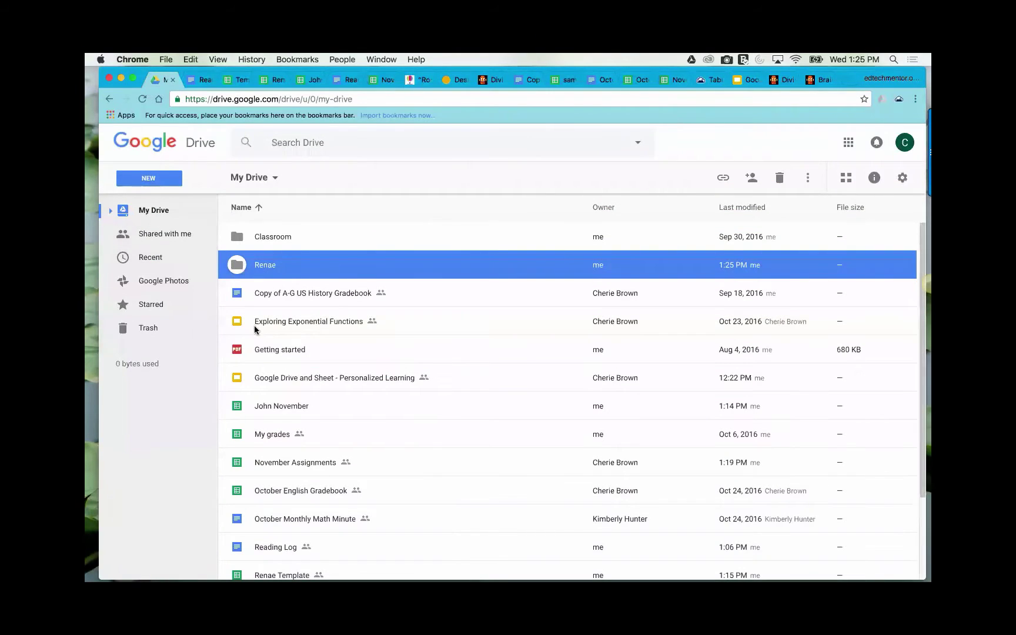
pyautogui.scroll(-3, 299, 462)
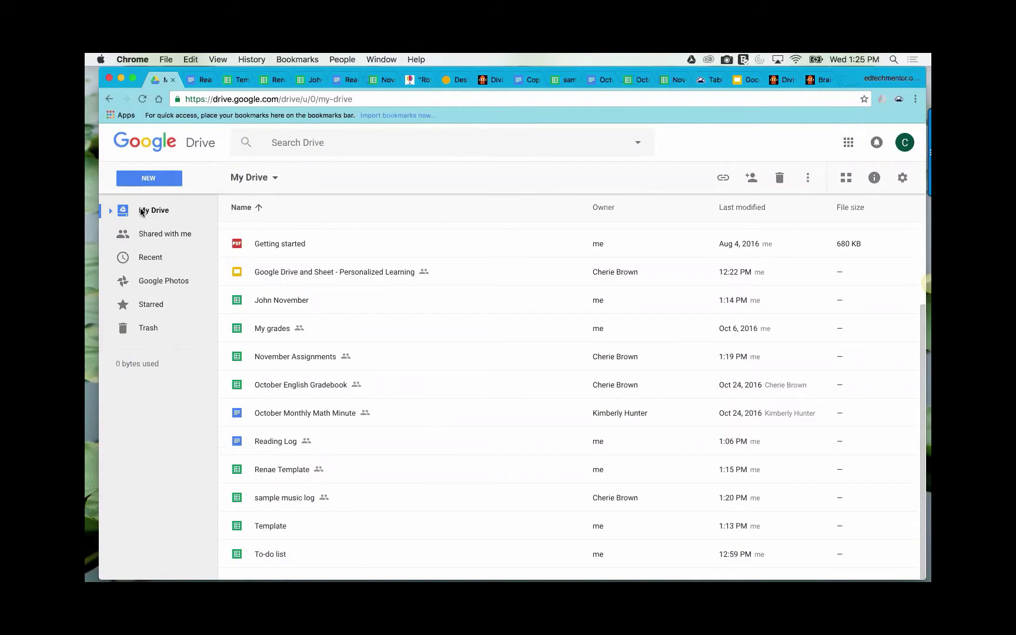
# - Drag Renae Template onto the Renae folder, and move Reading Log there via Move to
pyautogui.click(111, 211)
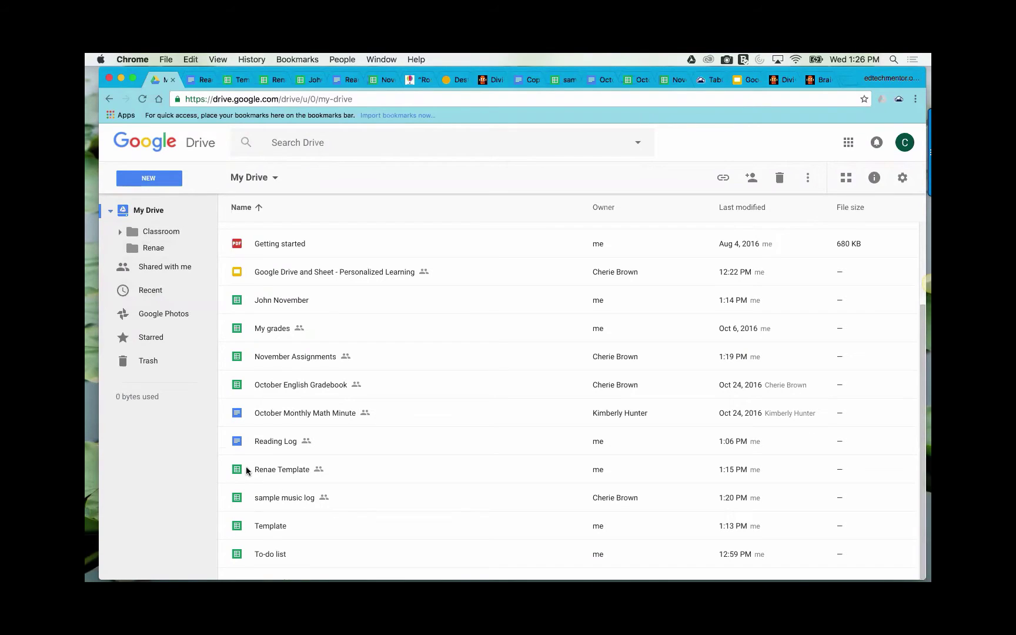
pyautogui.moveTo(238, 469); pyautogui.dragTo(152, 247)
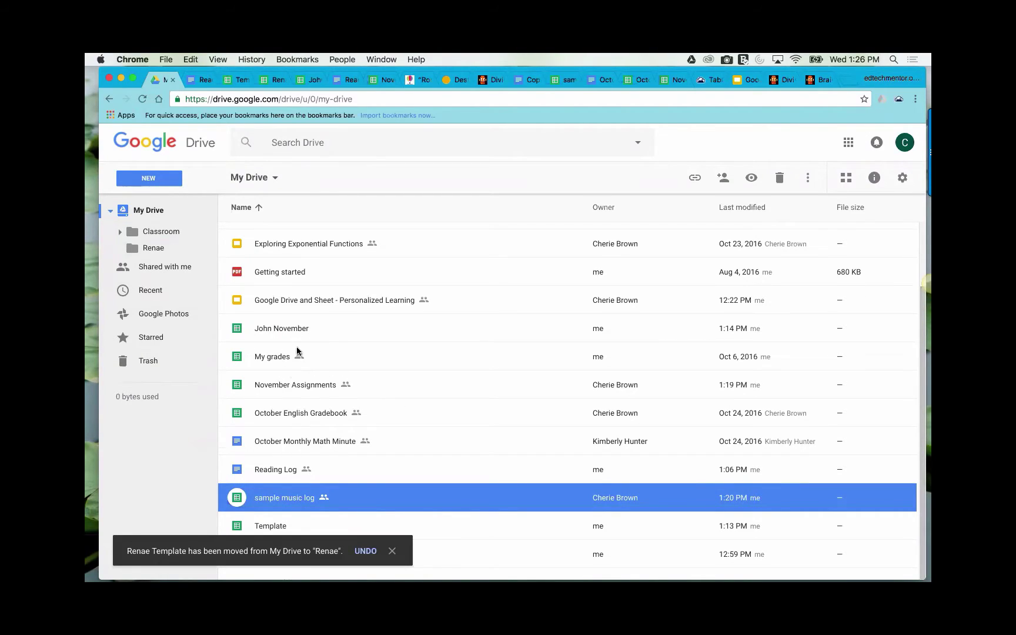
pyautogui.click(277, 472)
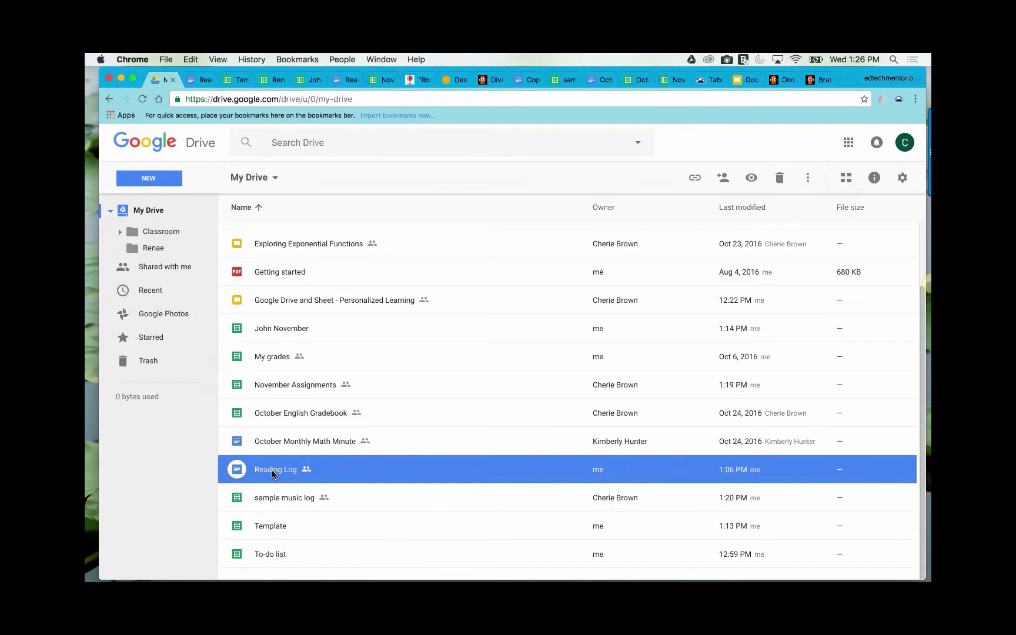
pyautogui.rightClick(276, 472)
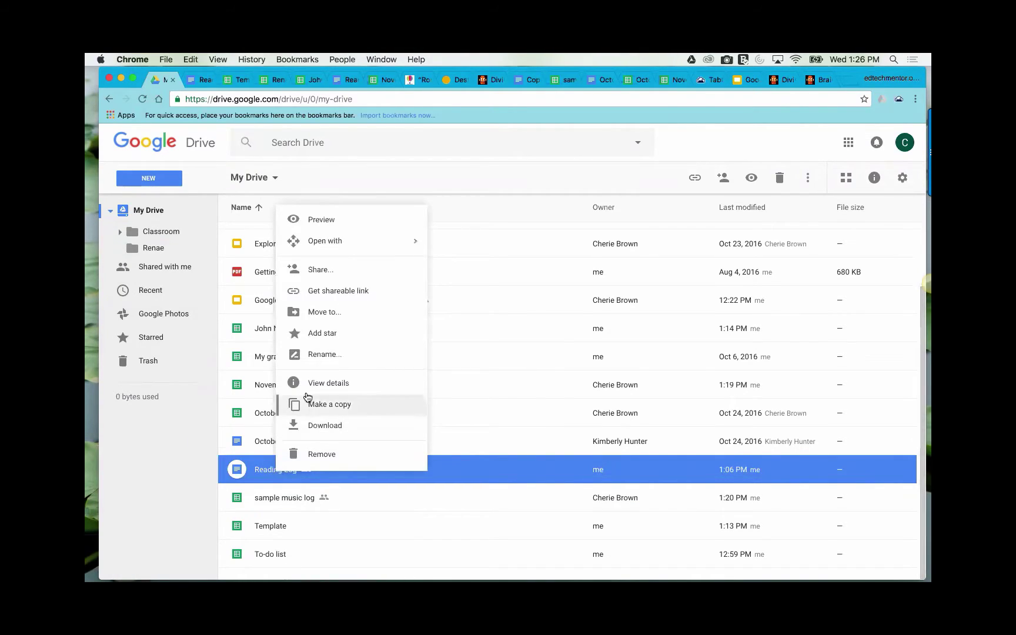
pyautogui.click(325, 312)
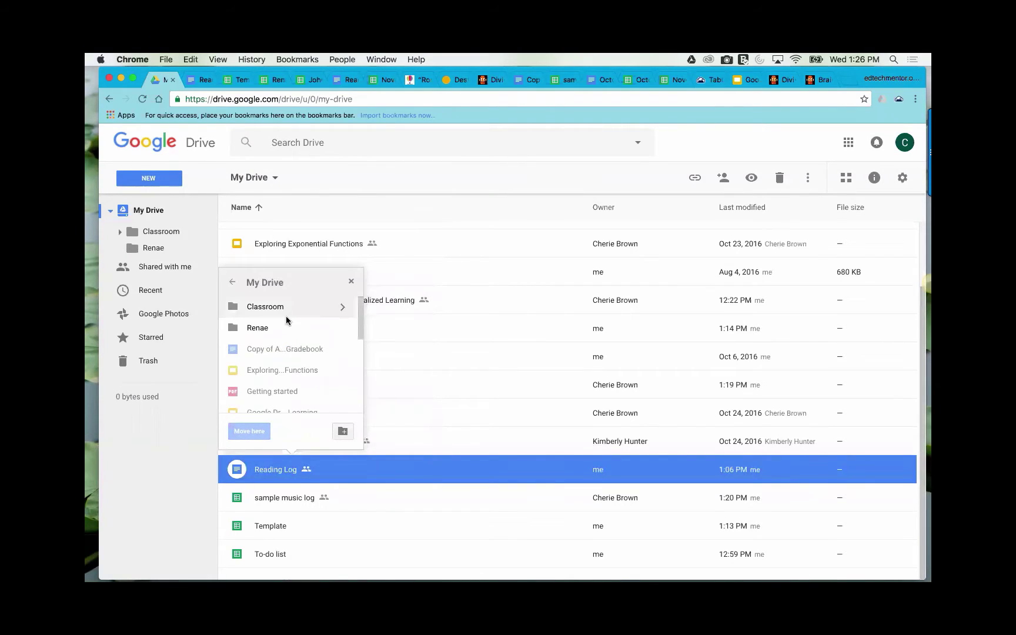
pyautogui.click(261, 328)
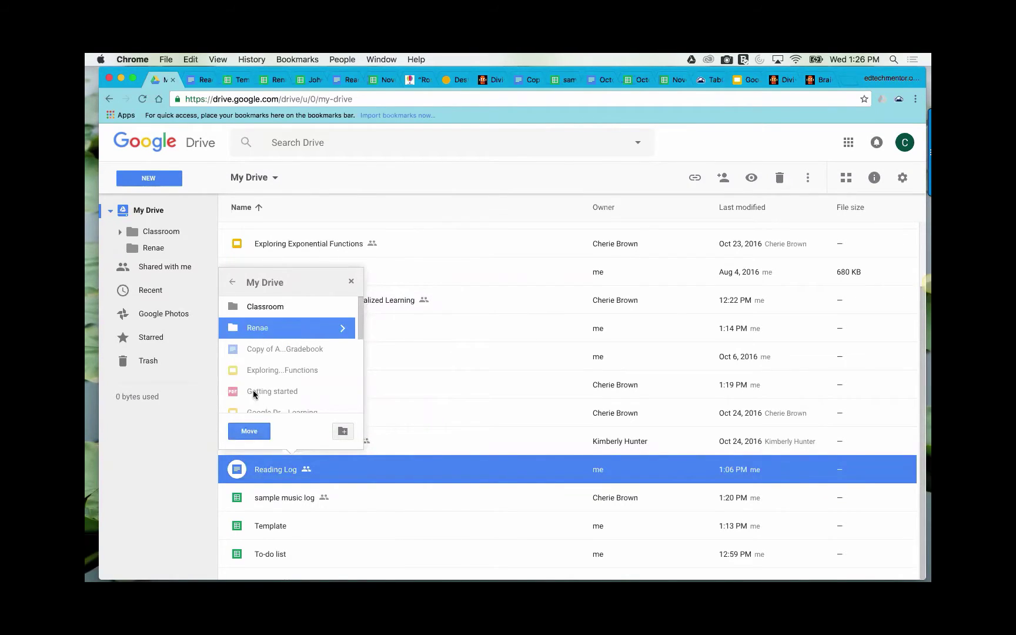
pyautogui.click(249, 432)
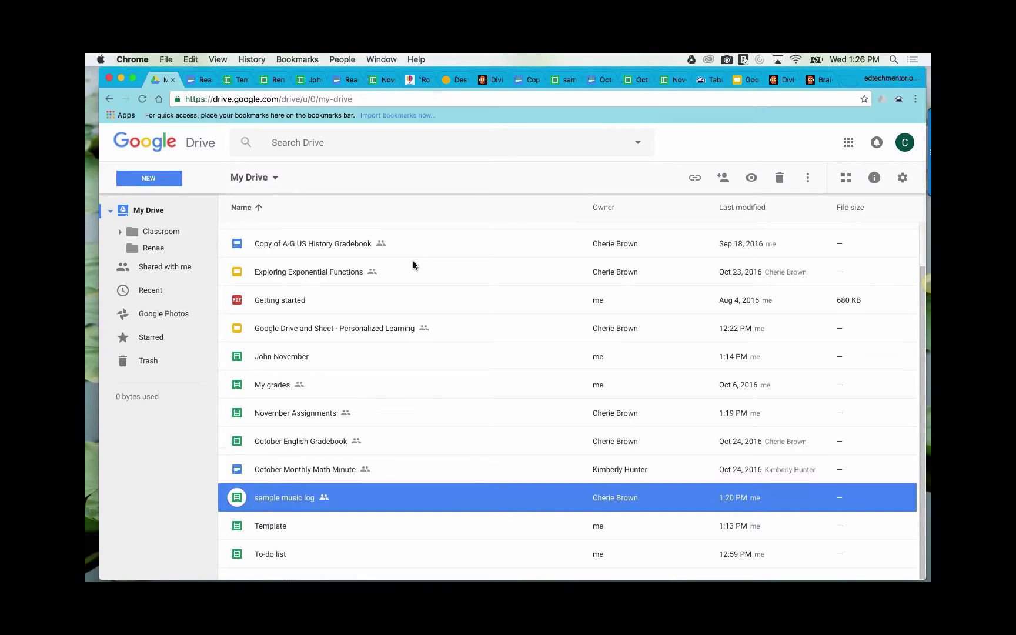
pyautogui.click(132, 177)
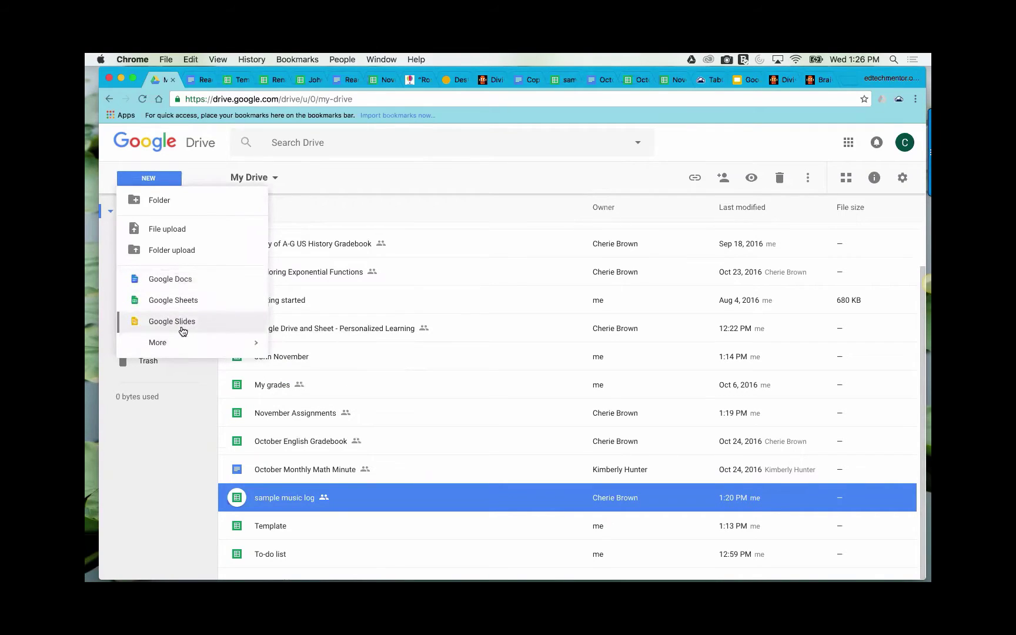
pyautogui.moveTo(191, 344)
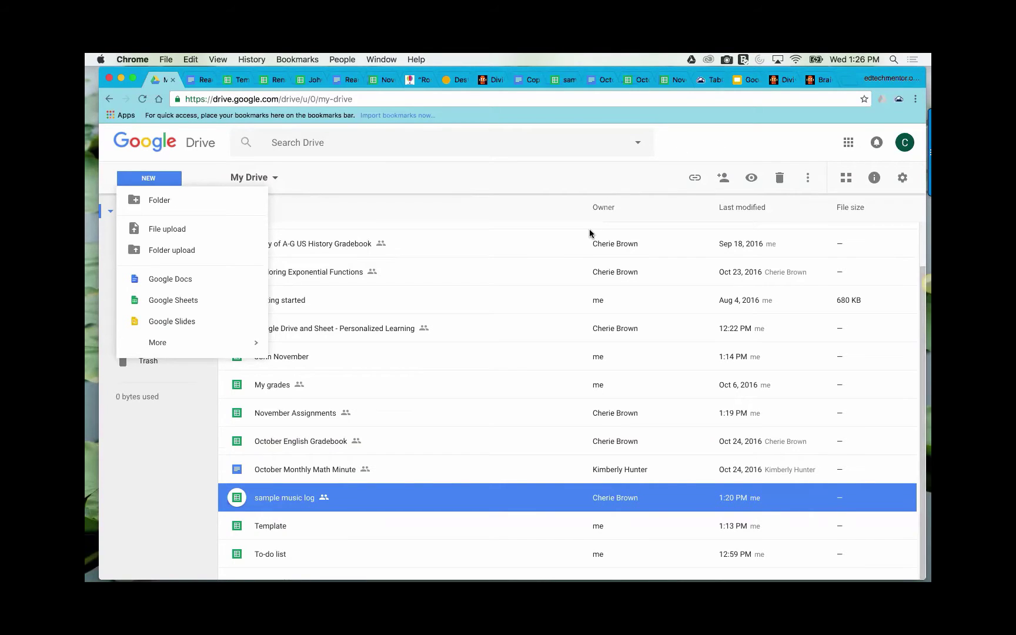
pyautogui.click(313, 78)
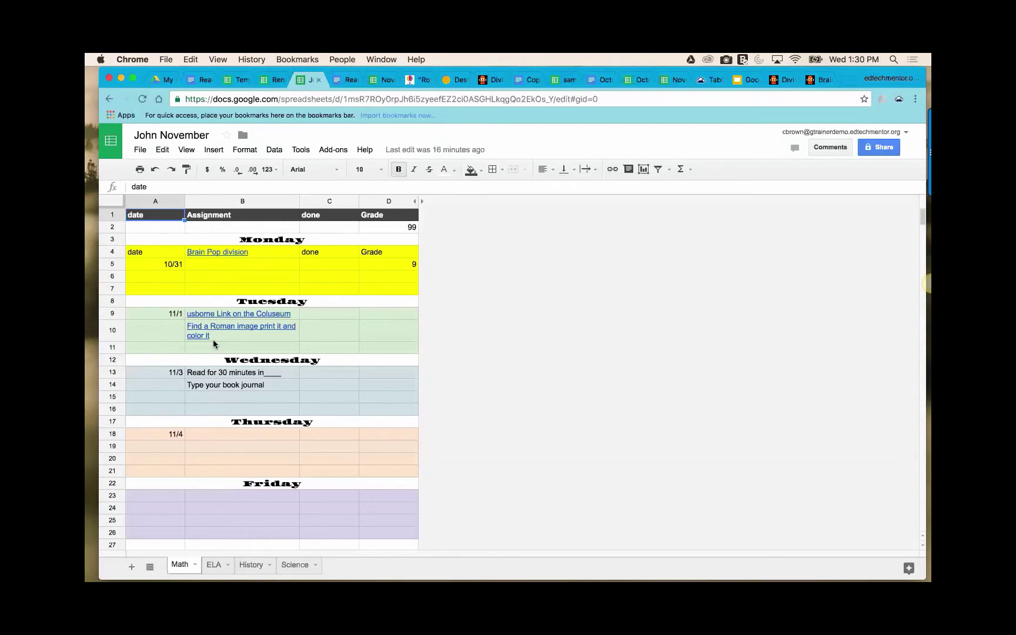
pyautogui.moveTo(231, 334)
pyautogui.moveTo(319, 299)
pyautogui.click(749, 81)
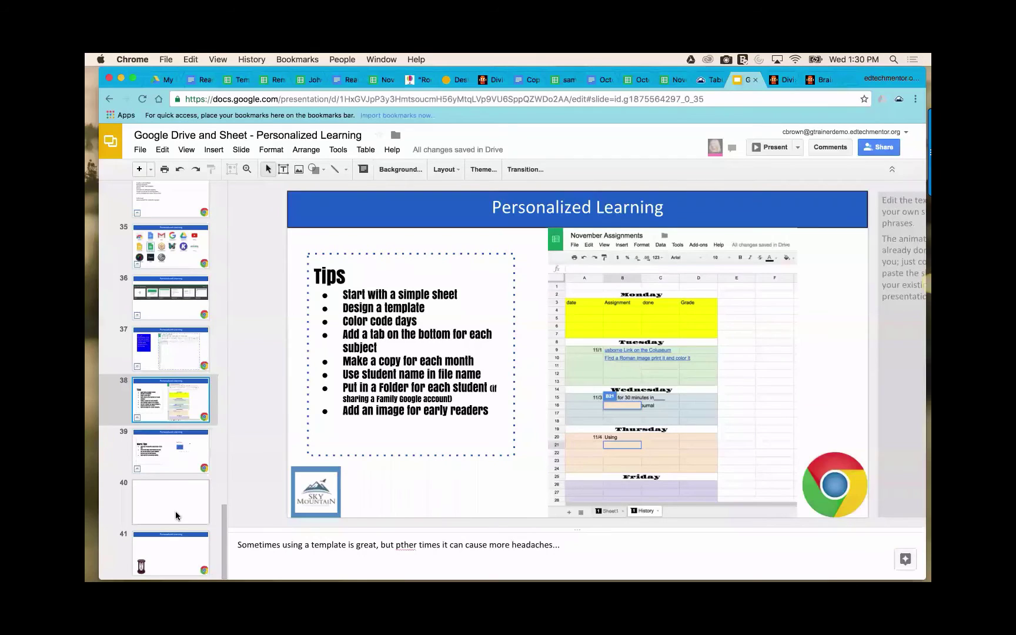
pyautogui.scroll(6, 197, 461)
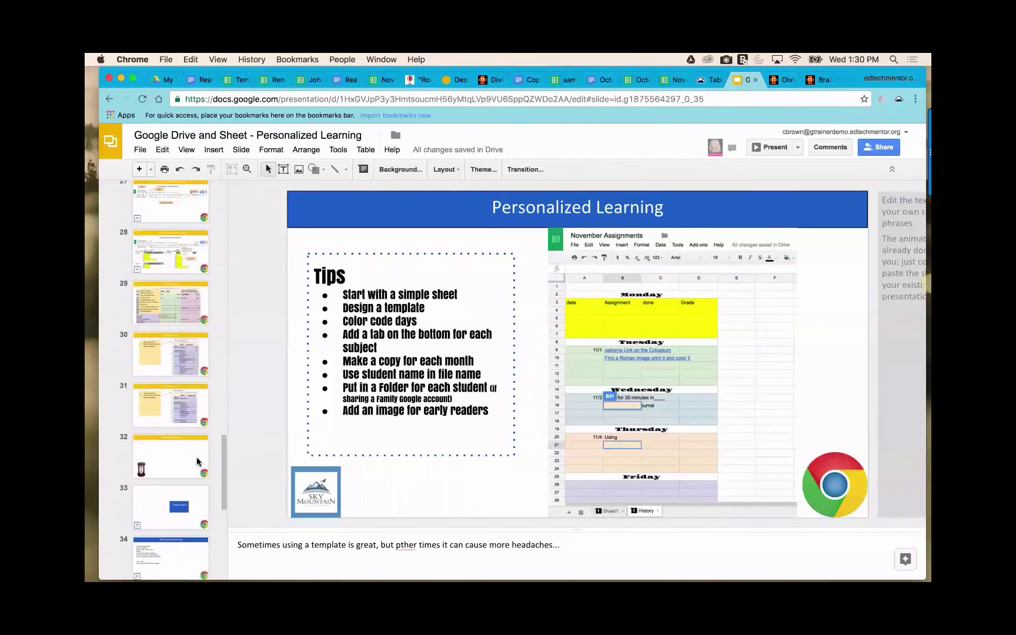